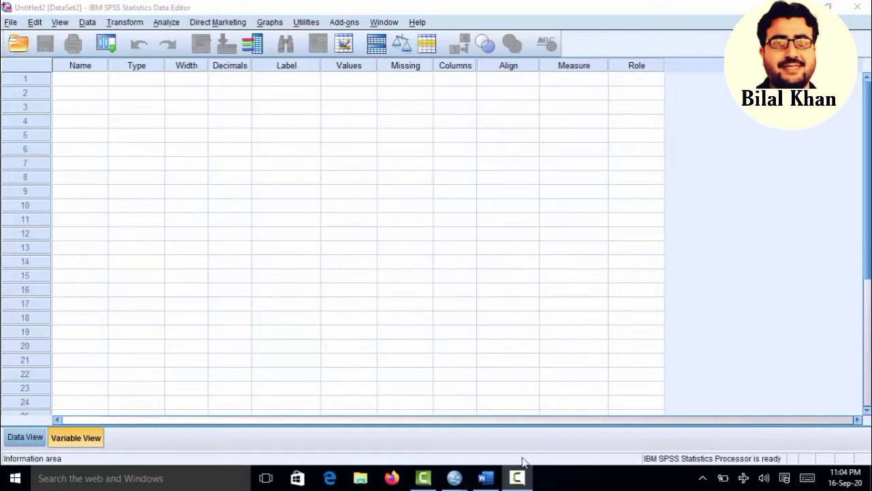
# Switch to the XYZ Questionnaire in Word and examine its general information table and CMP question sections.
pyautogui.click(484, 479)
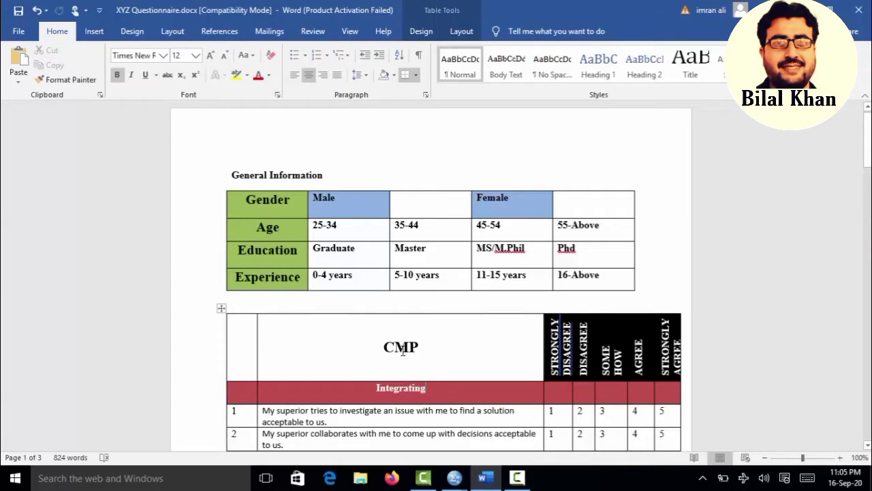
pyautogui.moveTo(865, 156)
pyautogui.mouseDown()
pyautogui.moveTo(868, 382)
pyautogui.moveTo(869, 140)
pyautogui.mouseUp()
pyautogui.scroll(-5, 384, 218)
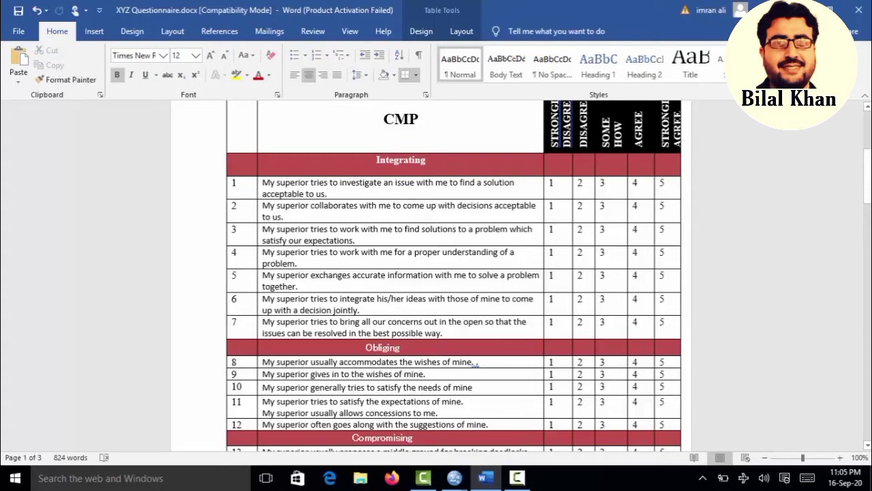
pyautogui.moveTo(868, 167); pyautogui.dragTo(868, 128)
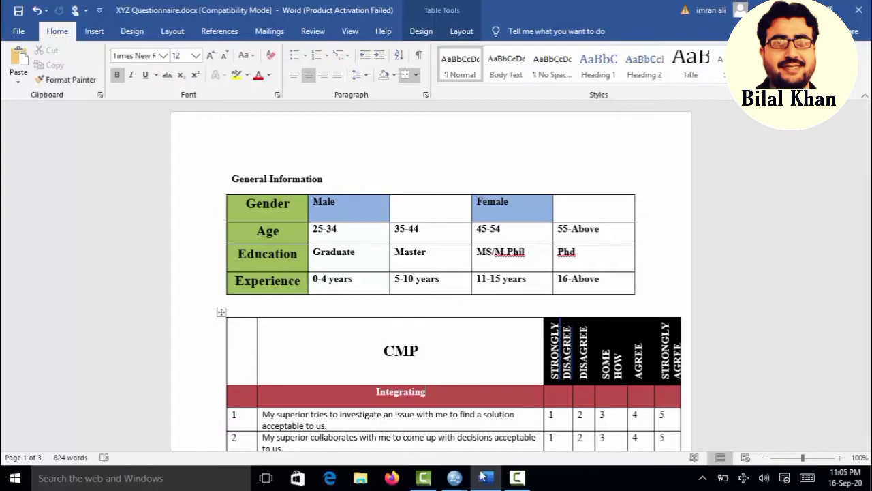
# Switch to the empty Untitled2 dataset in SPSS and examine its data sheet and variable definition sheet.
pyautogui.moveTo(485, 478)
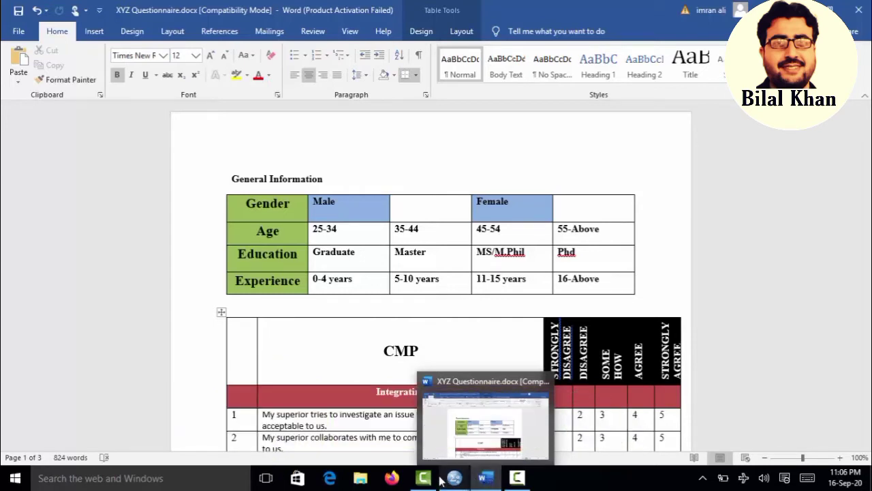
pyautogui.moveTo(459, 480)
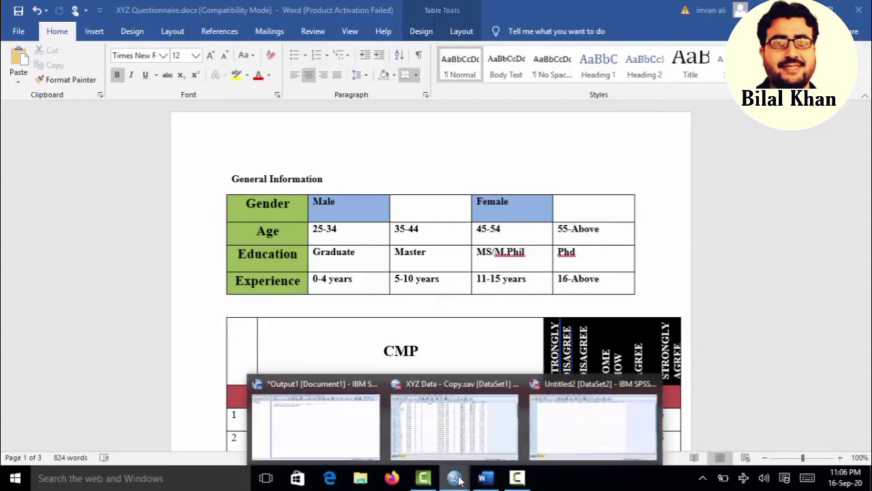
pyautogui.click(551, 440)
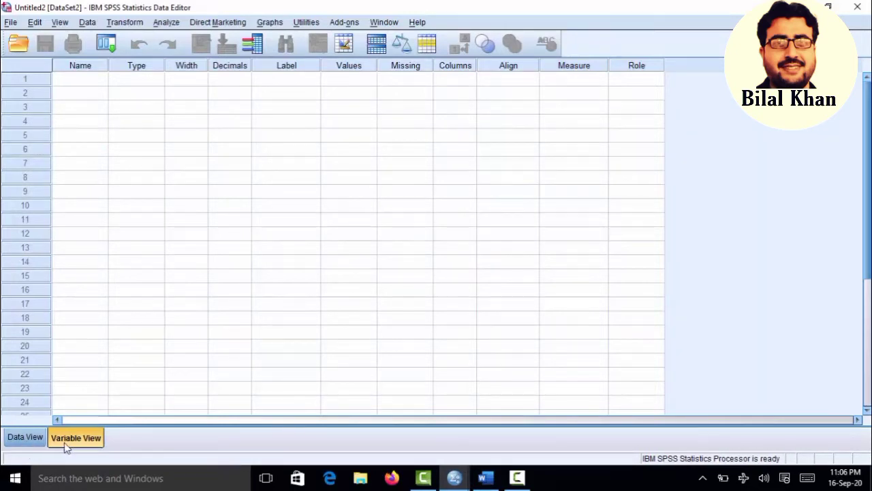
pyautogui.click(25, 438)
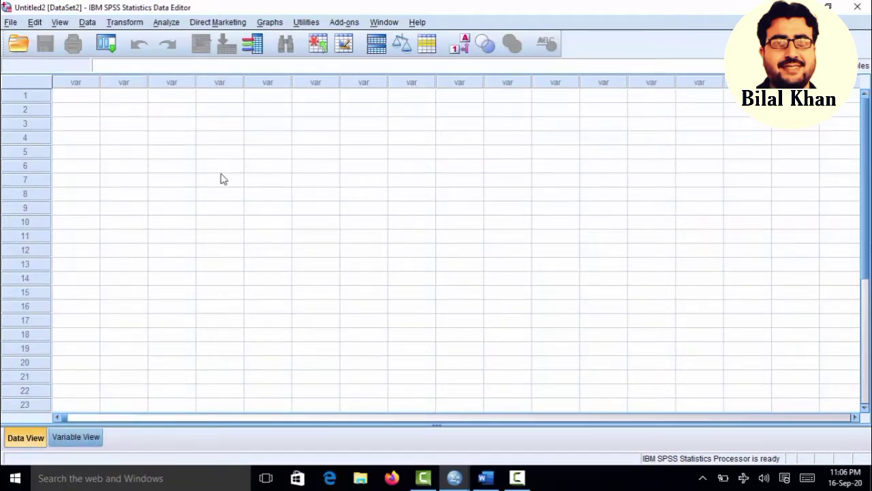
pyautogui.click(85, 440)
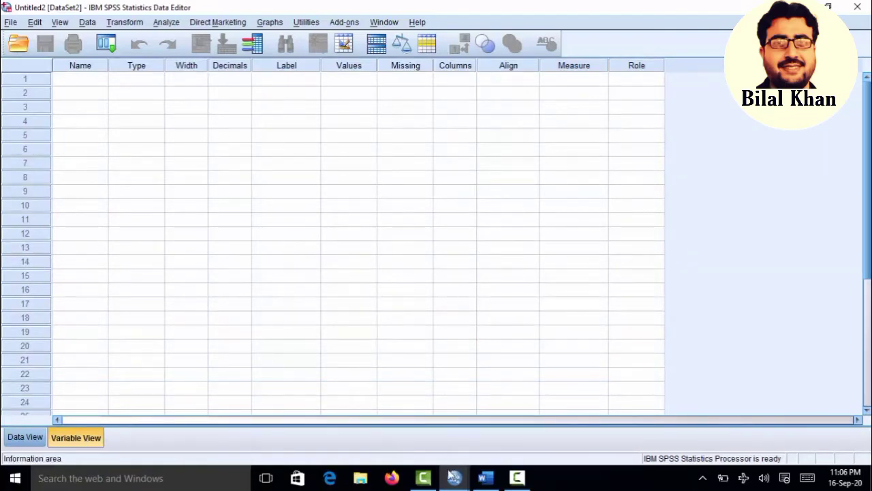
# Switch to the XYZ Data - Copy.sav dataset and examine its entered responses and variable definitions.
pyautogui.moveTo(454, 477)
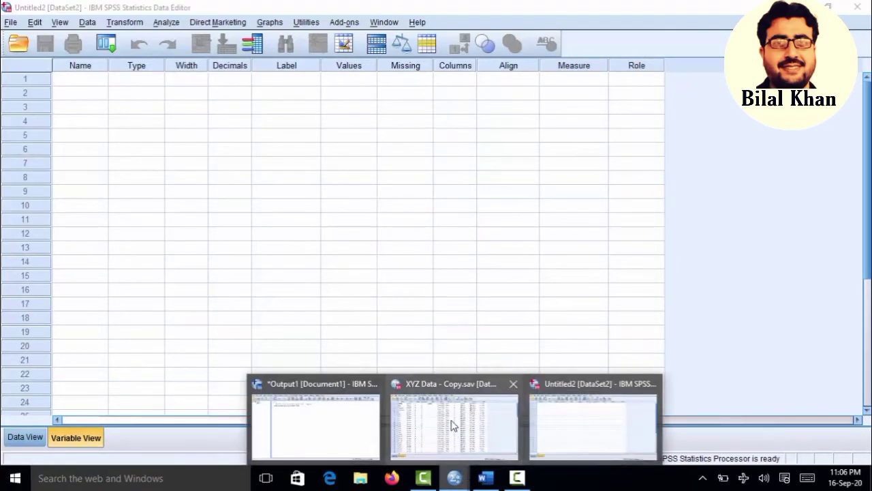
pyautogui.moveTo(454, 425)
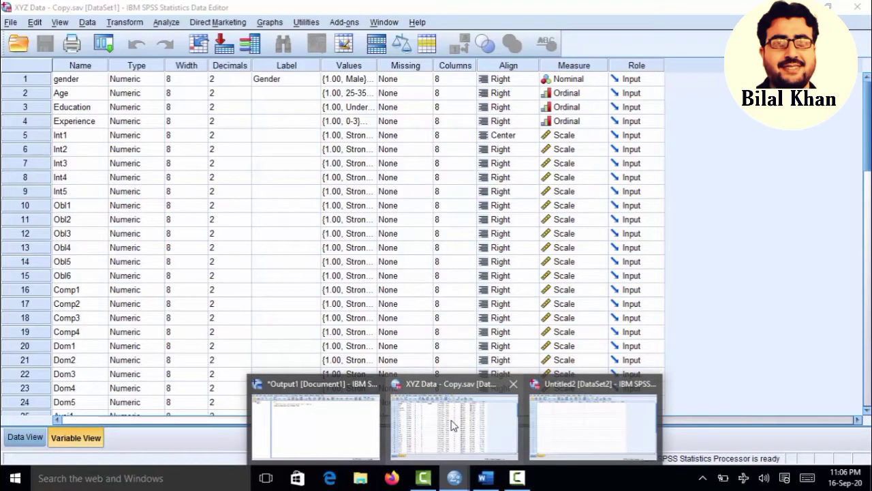
pyautogui.click(453, 425)
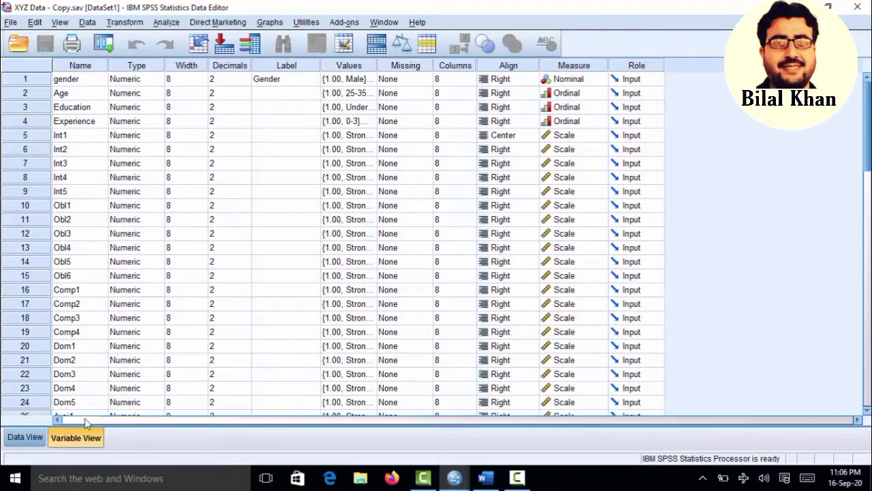
pyautogui.click(32, 439)
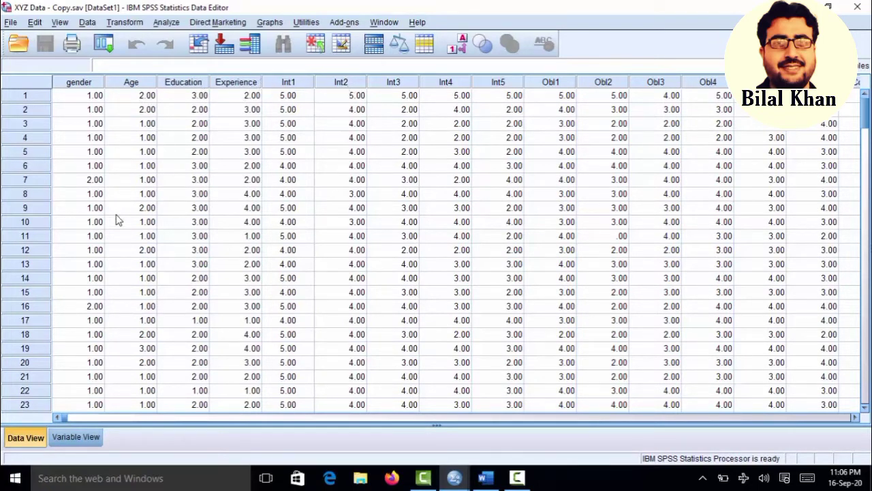
pyautogui.click(77, 438)
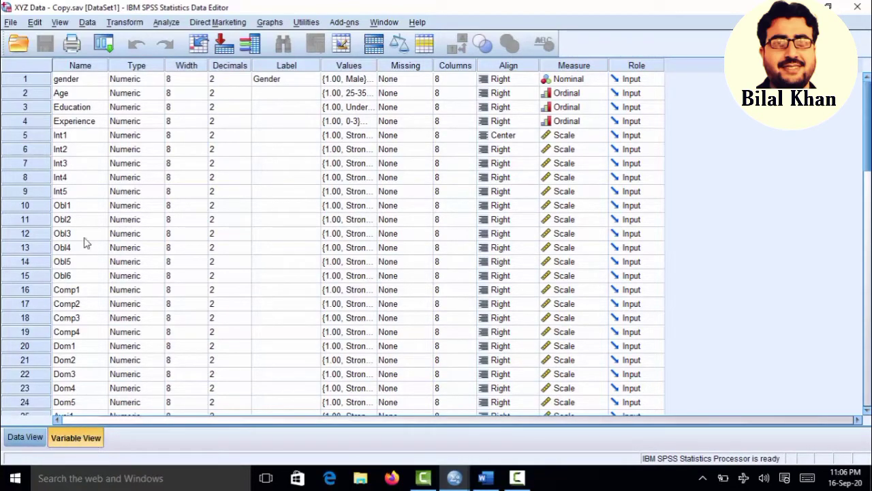
# View the sample dataset's responses as value labels, restore the numeric codes, and go back to the variable definitions.
pyautogui.click(22, 442)
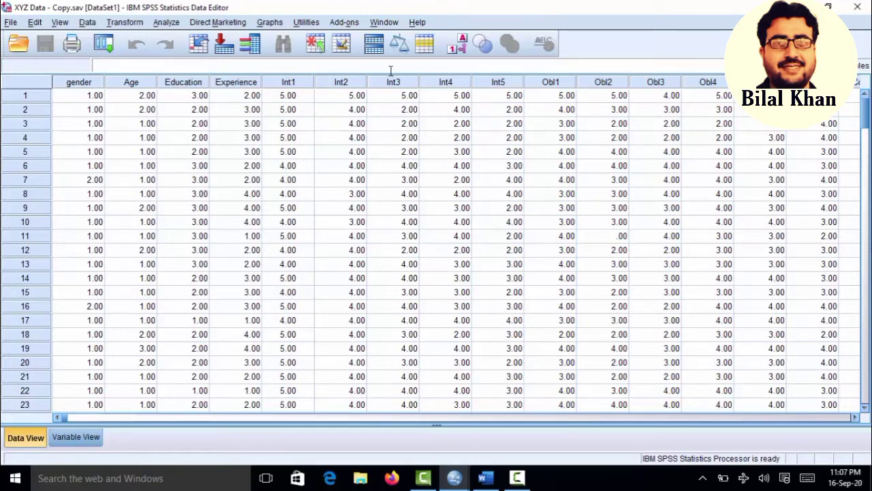
pyautogui.click(463, 54)
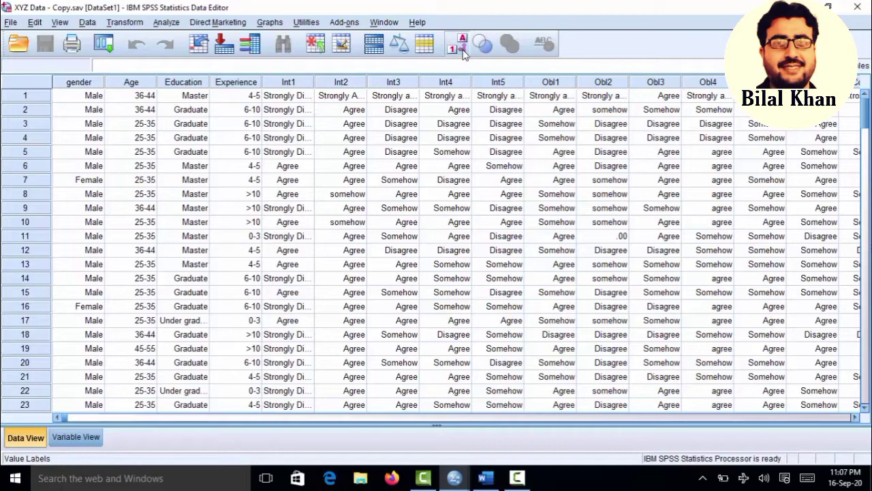
pyautogui.click(461, 46)
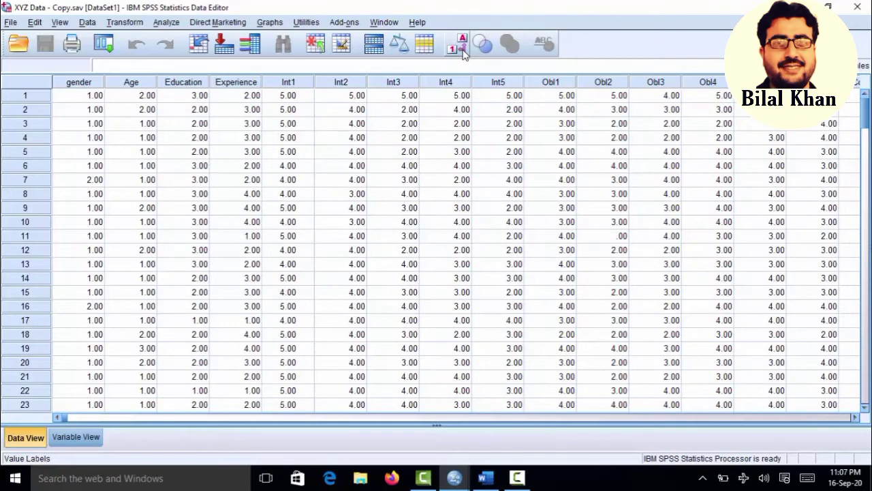
pyautogui.click(73, 438)
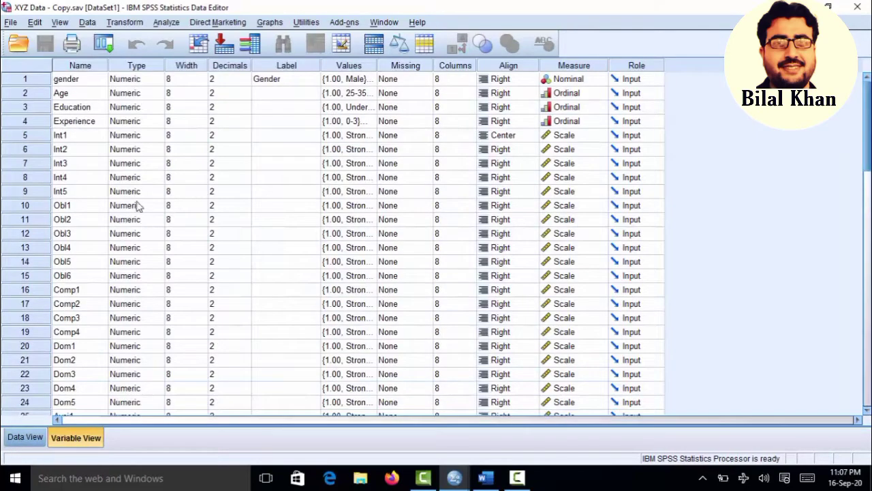
pyautogui.click(139, 206)
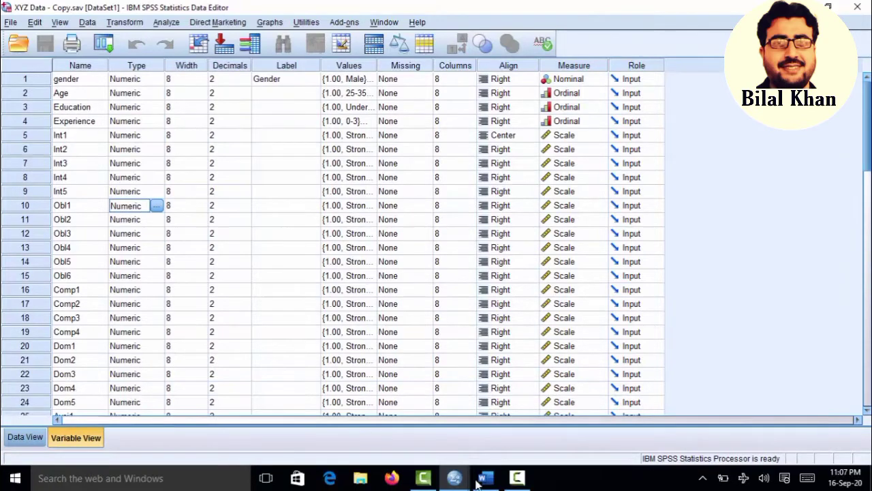
# Bring up the empty Untitled2 dataset and check it against the general information table of the questionnaire in Word.
pyautogui.click(453, 478)
pyautogui.click(563, 434)
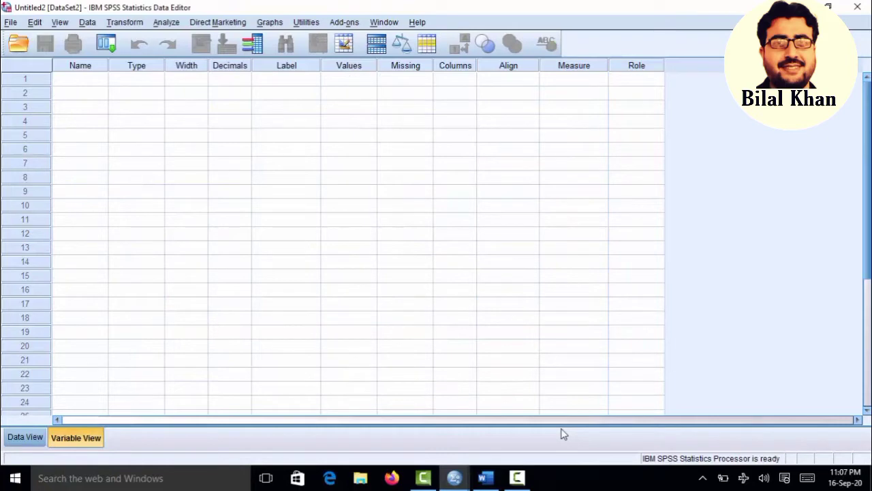
pyautogui.click(485, 478)
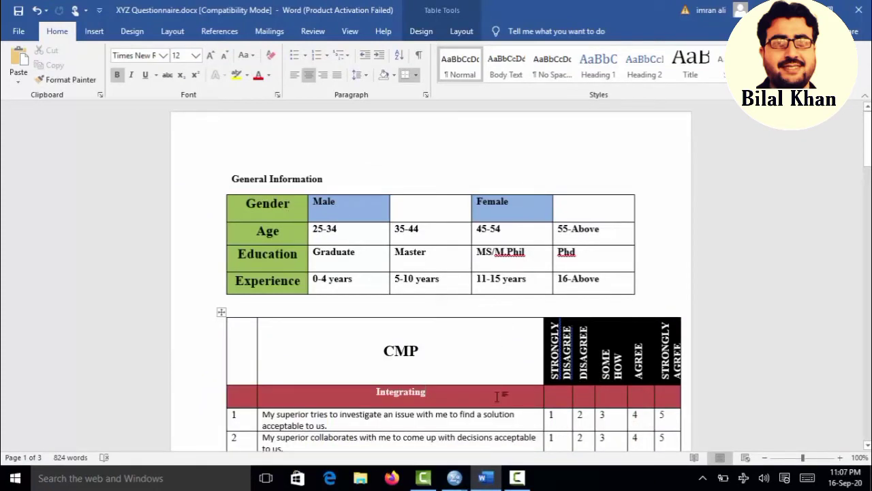
pyautogui.click(488, 477)
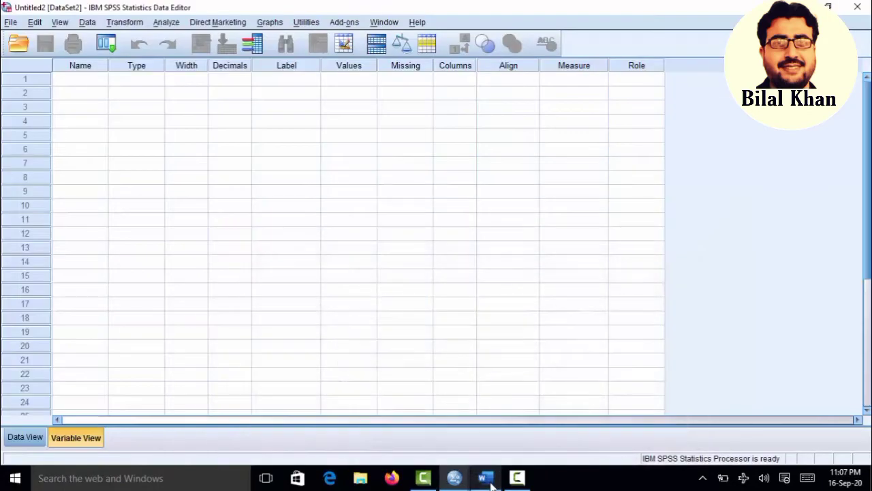
# Define the first variable in the Untitled2 dataset with the name Gender and the label Gender.
pyautogui.click(99, 82)
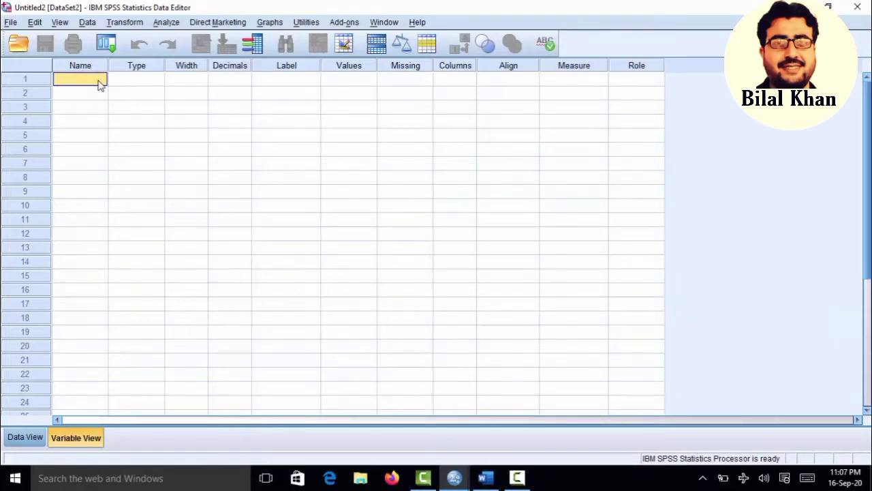
pyautogui.write('Gender')
pyautogui.press('Return')
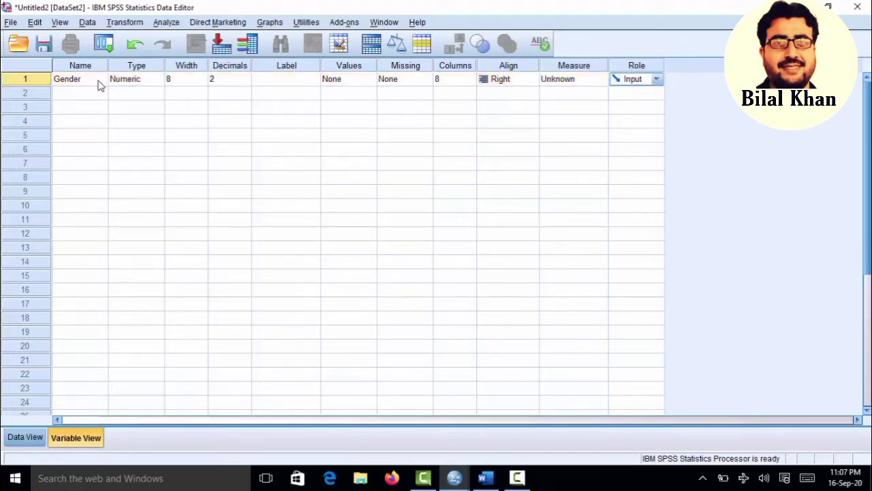
pyautogui.press('Left')
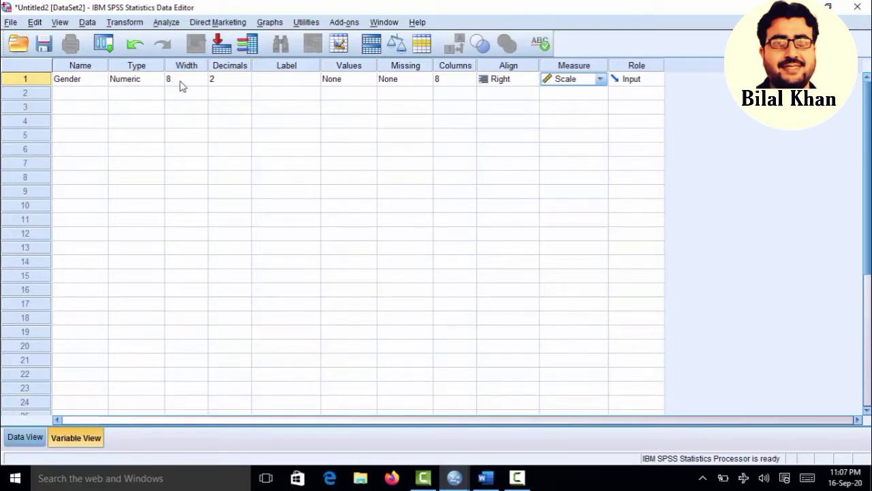
pyautogui.click(275, 81)
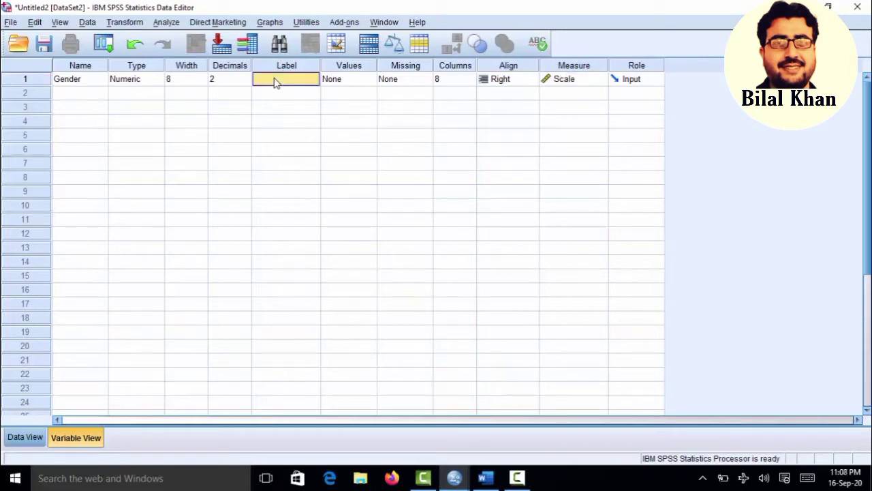
pyautogui.write('Gender')
# Add the value label 1 = Male to the Gender variable.
pyautogui.click(348, 86)
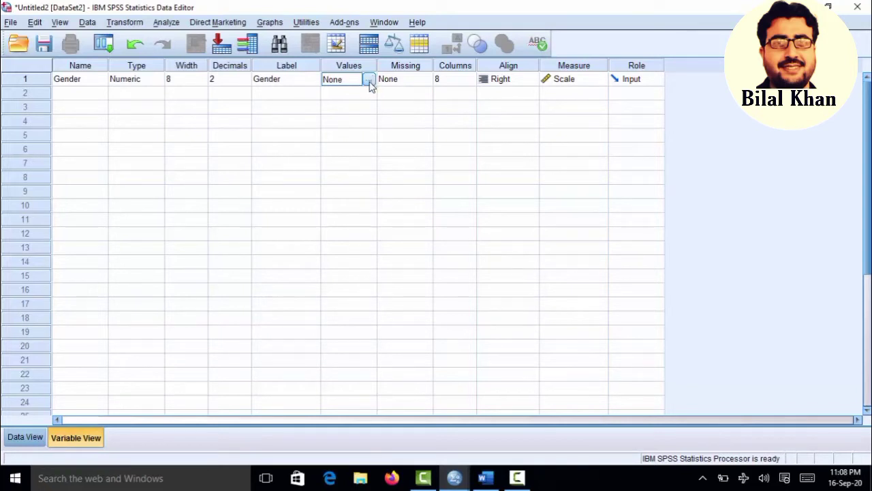
pyautogui.click(368, 81)
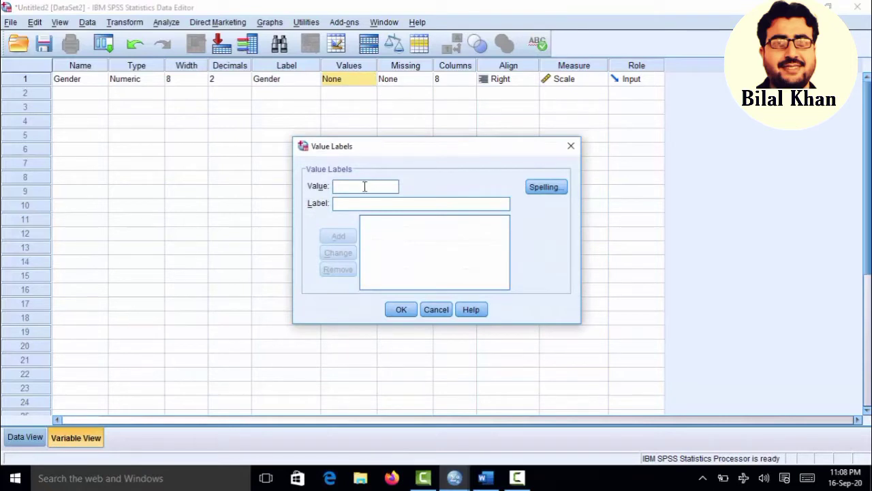
pyautogui.write('1')
pyautogui.click(371, 205)
pyautogui.write('Male')
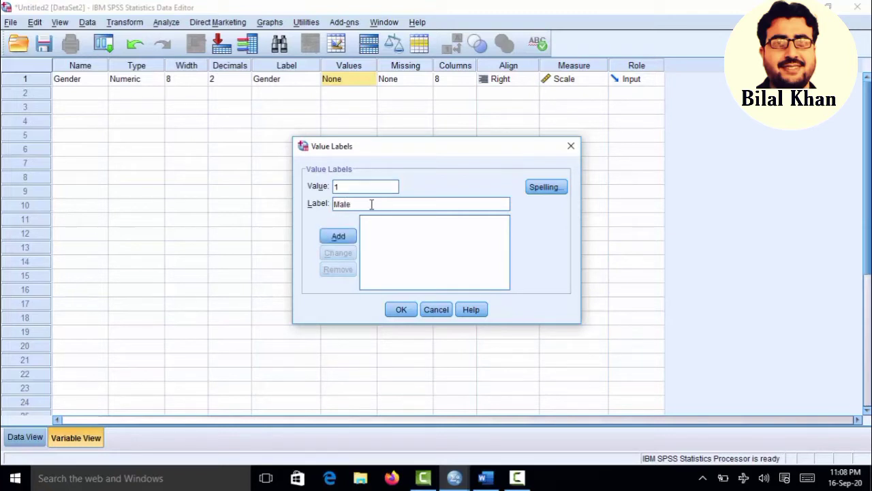
pyautogui.click(337, 237)
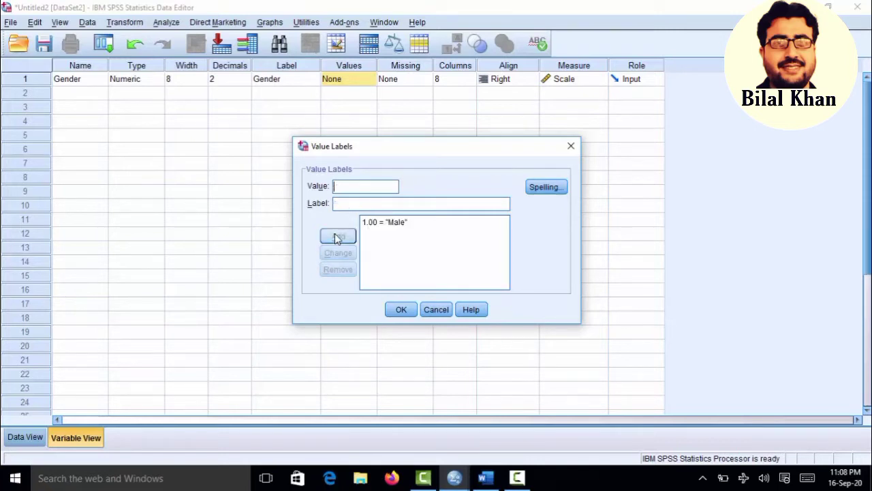
# Add the value label 2 = Female for Gender and apply the value labels.
pyautogui.click(351, 185)
pyautogui.write('2')
pyautogui.click(353, 203)
pyautogui.write('Female')
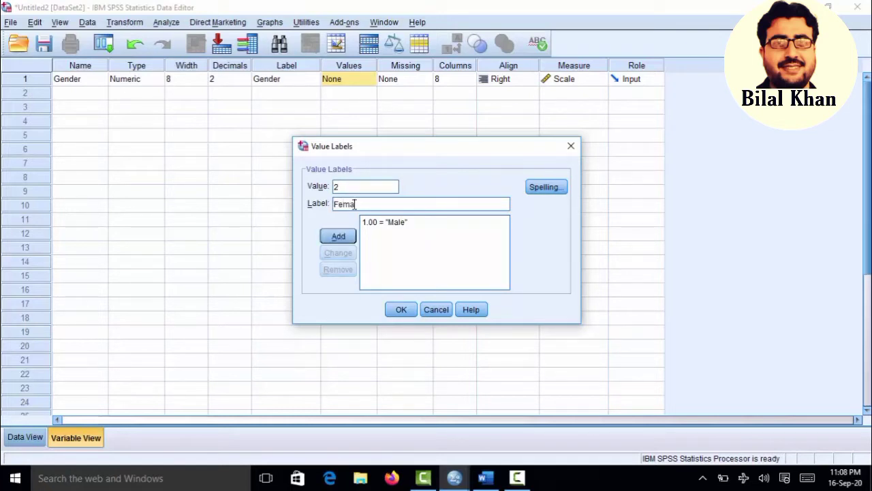
pyautogui.click(343, 238)
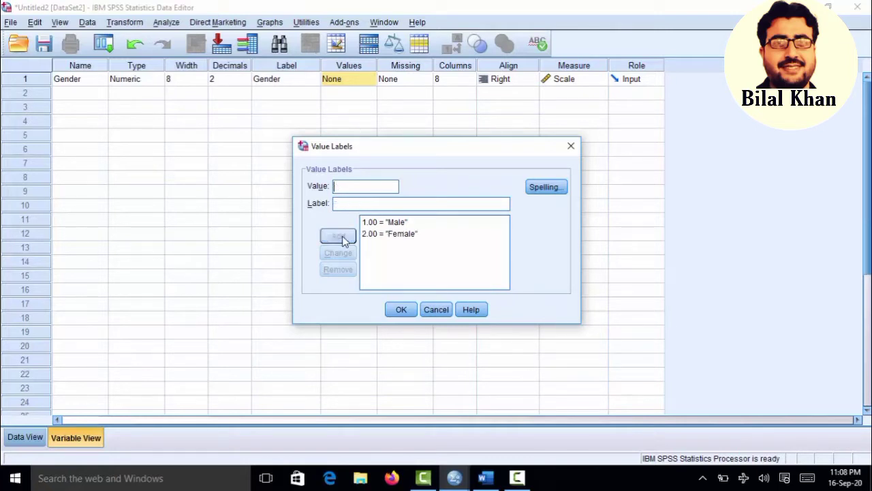
pyautogui.click(401, 309)
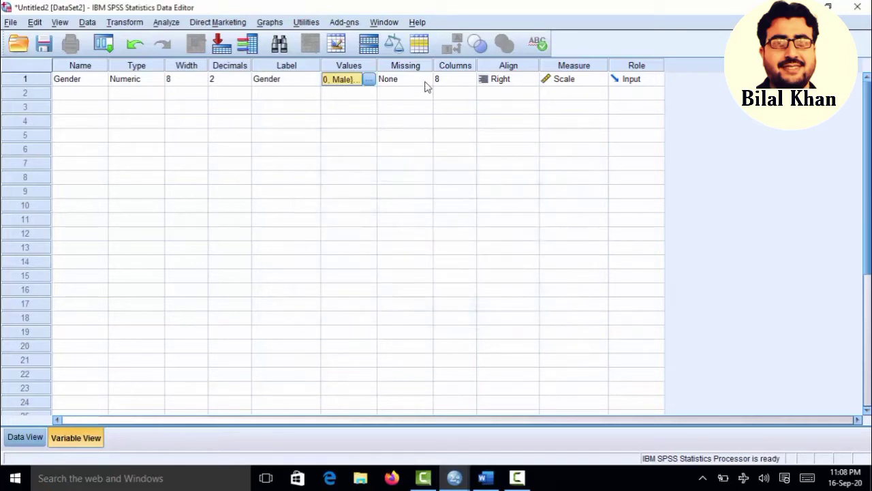
# Set the Gender variable's measurement level to Nominal and select the name cell of the second variable.
pyautogui.click(596, 85)
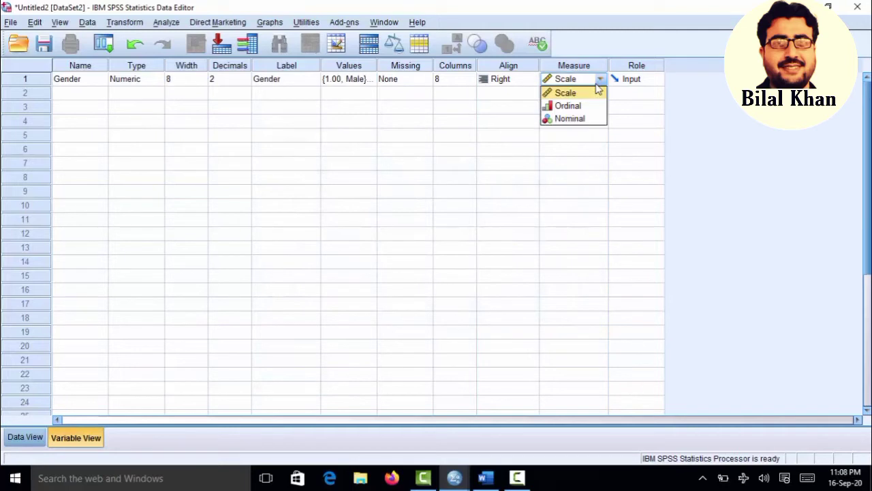
pyautogui.click(570, 118)
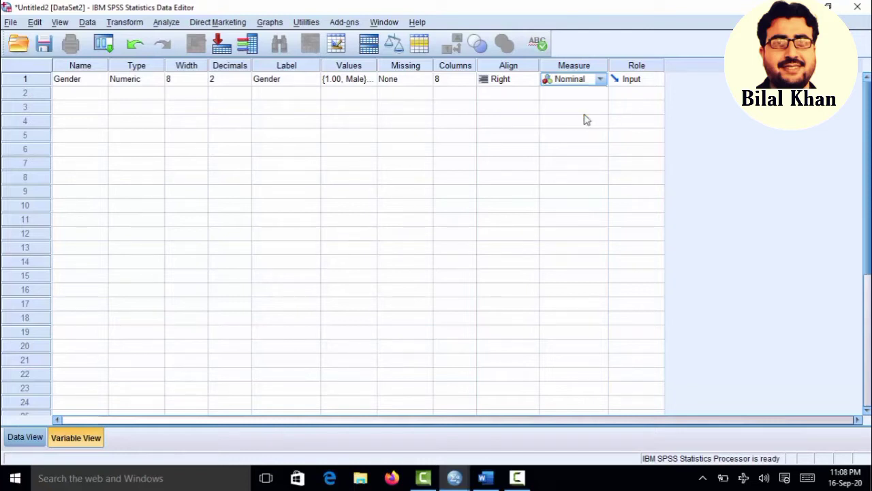
pyautogui.click(101, 94)
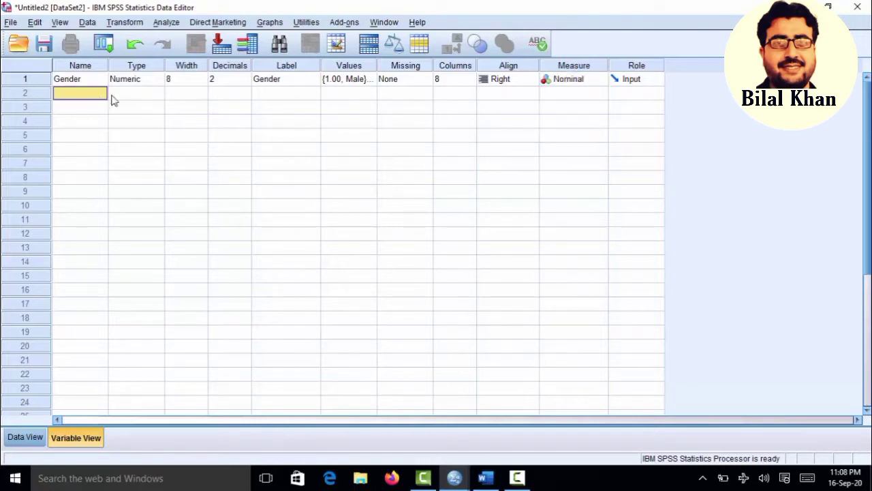
# Check the questionnaire's second item in Word, and define the second SPSS variable with the name Age and the label Age.
pyautogui.click(486, 477)
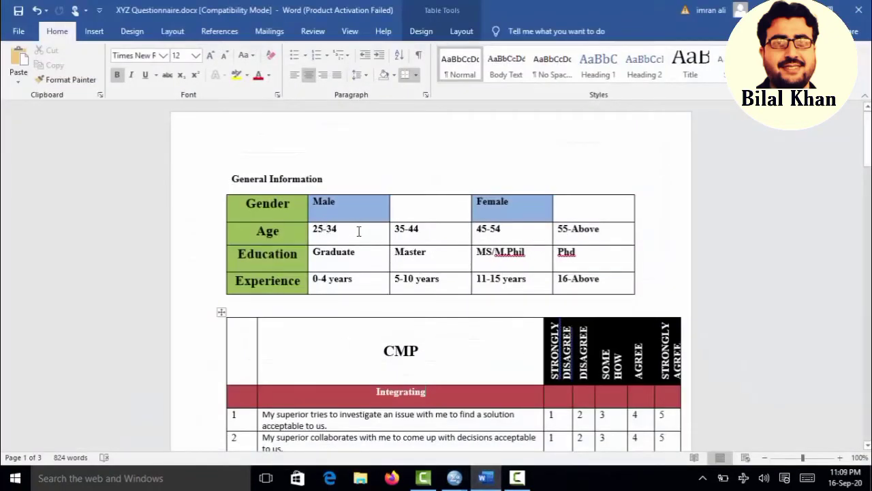
pyautogui.click(486, 479)
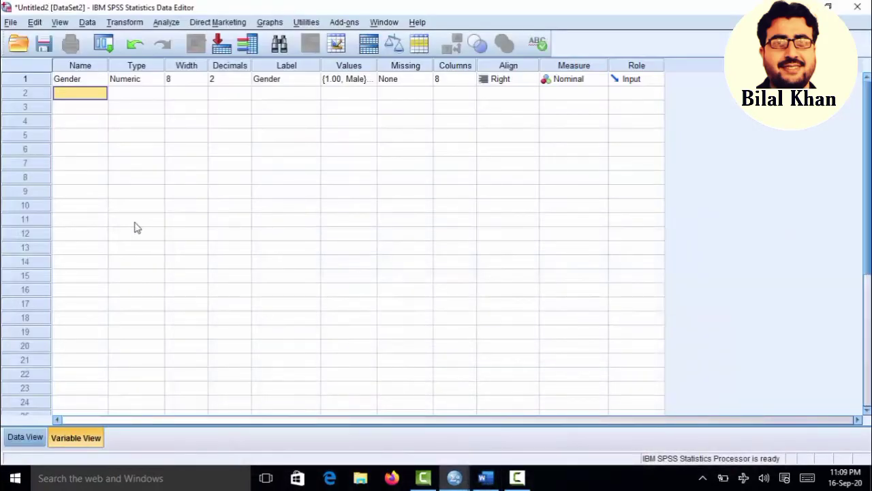
pyautogui.write('Age')
pyautogui.click(134, 227)
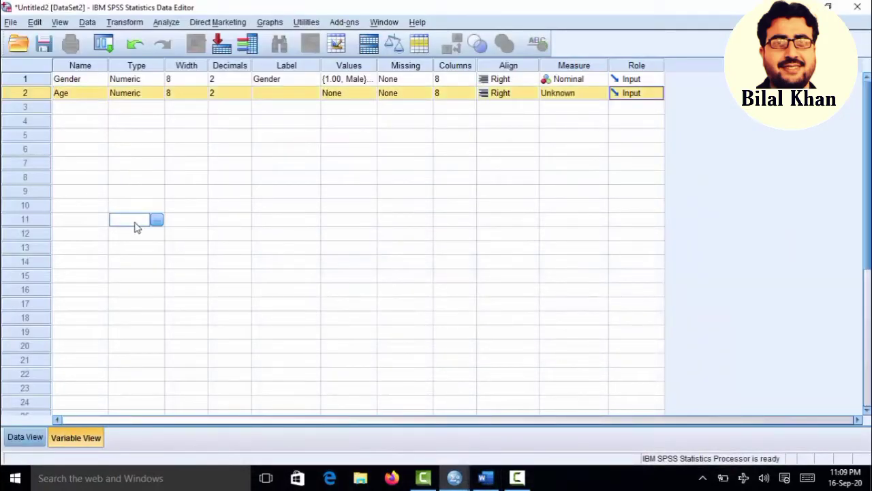
pyautogui.click(230, 94)
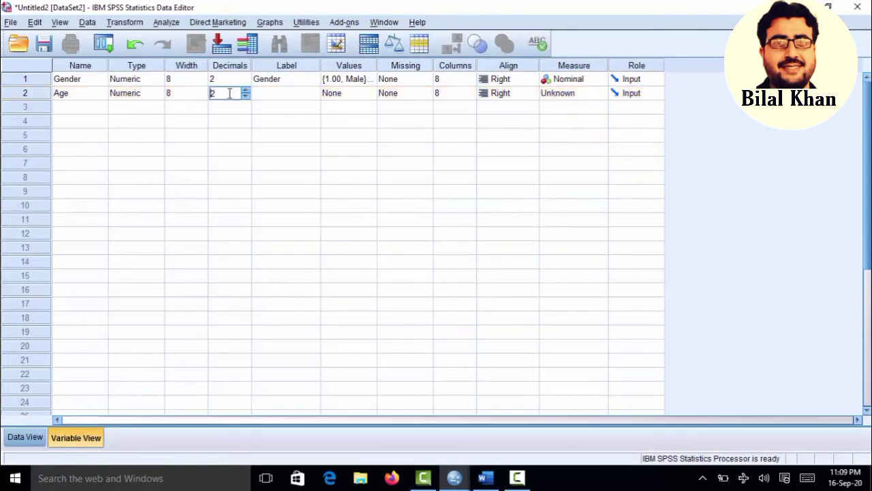
pyautogui.click(275, 99)
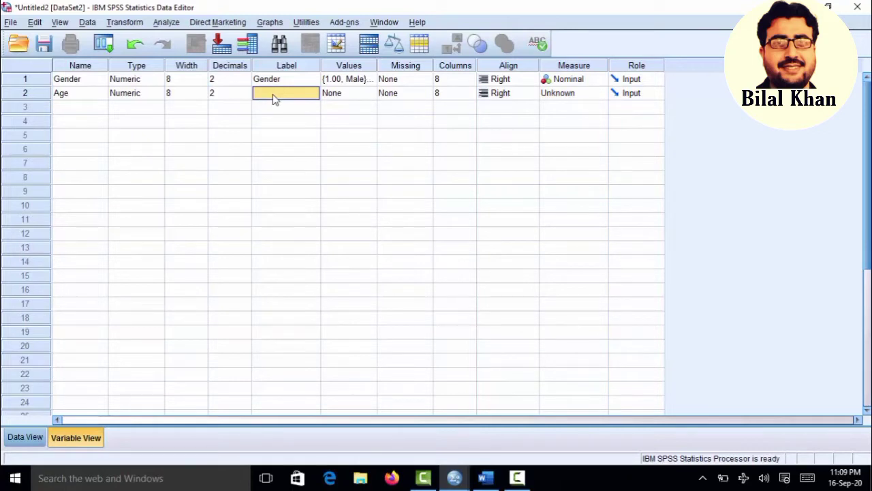
pyautogui.write('Age')
pyautogui.press('Tab')
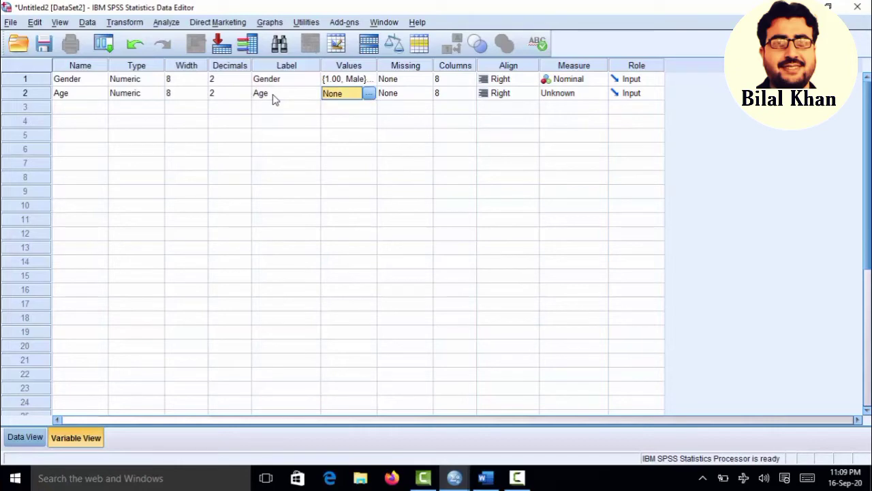
# Look up the age ranges in the Word questionnaire and add the value label 1 = 25-34 to the Age variable in SPSS.
pyautogui.click(368, 94)
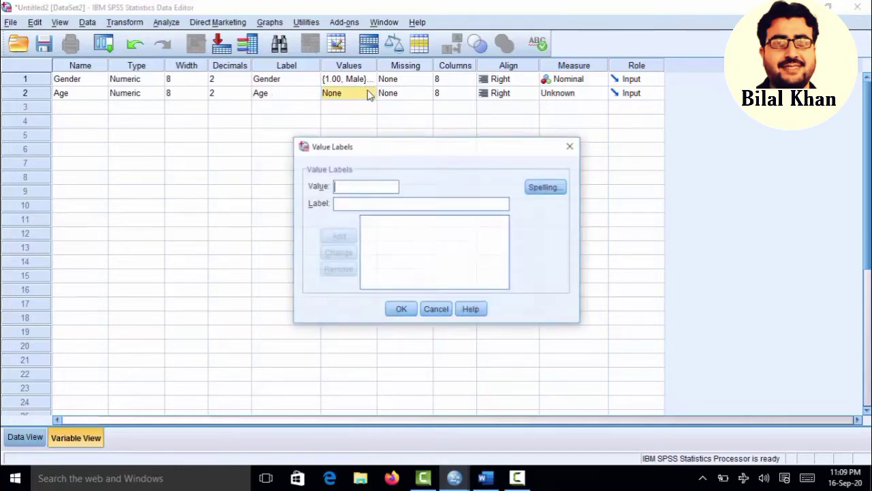
pyautogui.click(486, 477)
pyautogui.rightClick(492, 478)
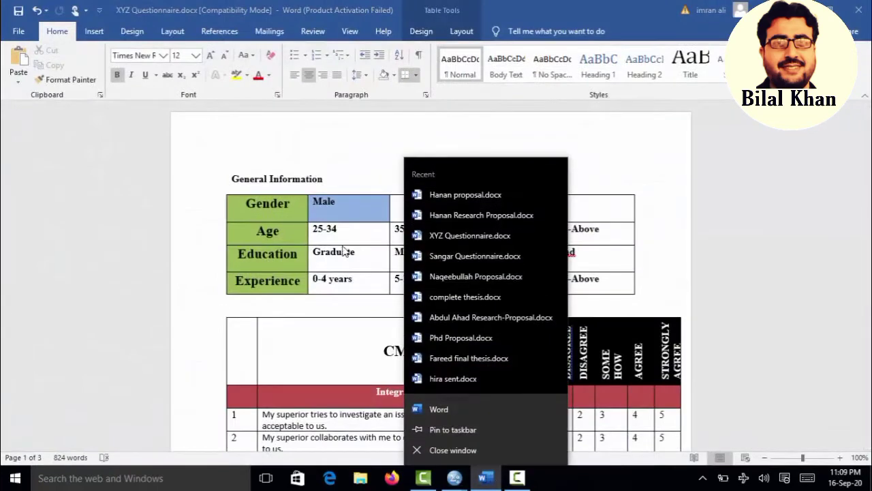
pyautogui.click(338, 246)
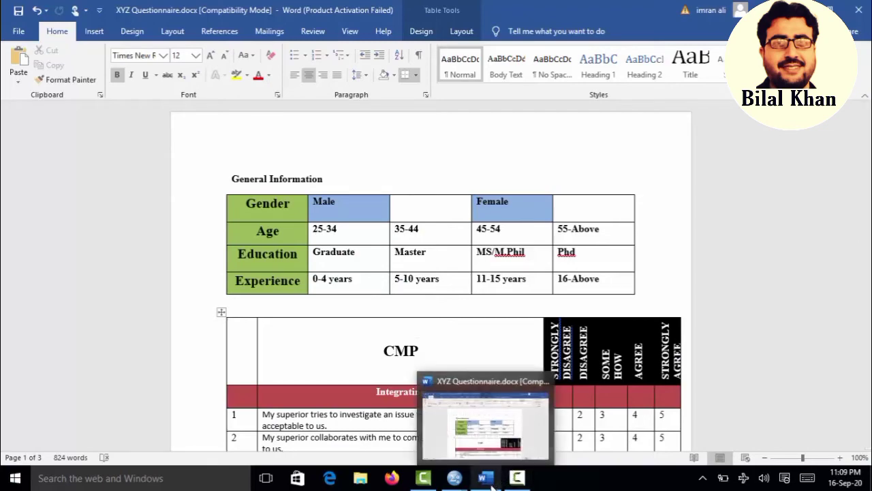
pyautogui.moveTo(454, 480)
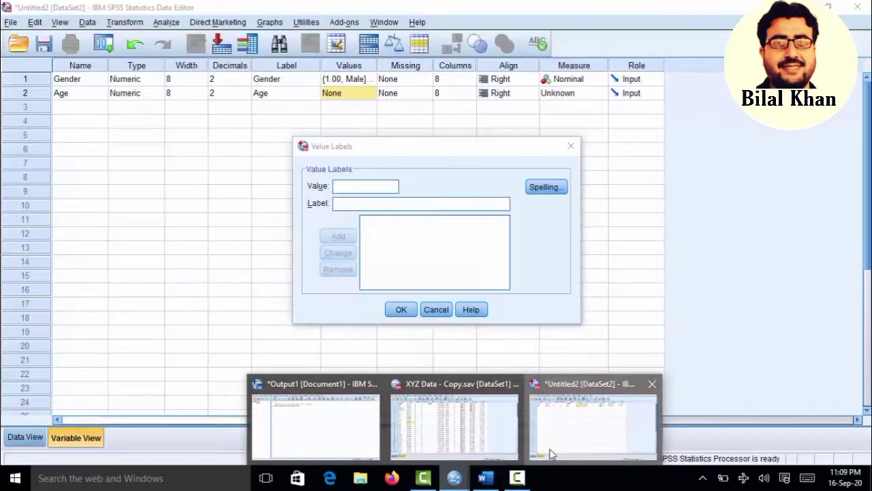
pyautogui.click(550, 453)
pyautogui.write('1')
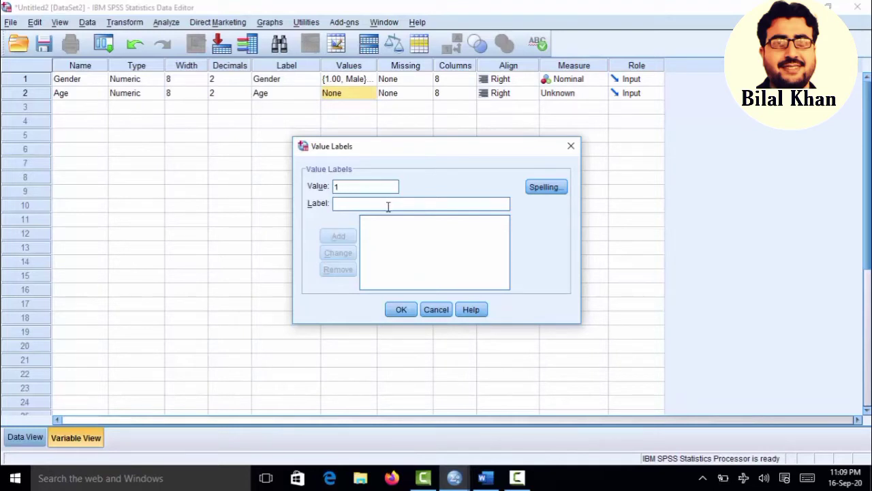
pyautogui.click(388, 206)
pyautogui.write('25')
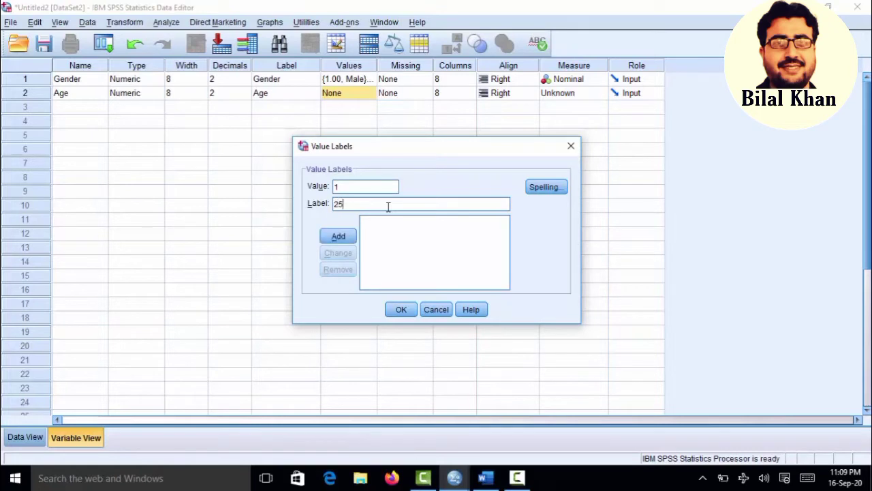
pyautogui.write('-34')
pyautogui.click(484, 478)
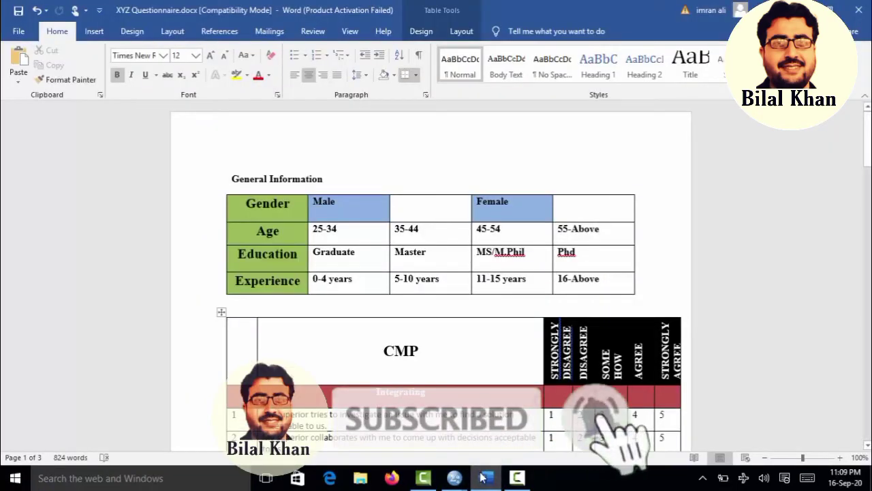
pyautogui.click(482, 478)
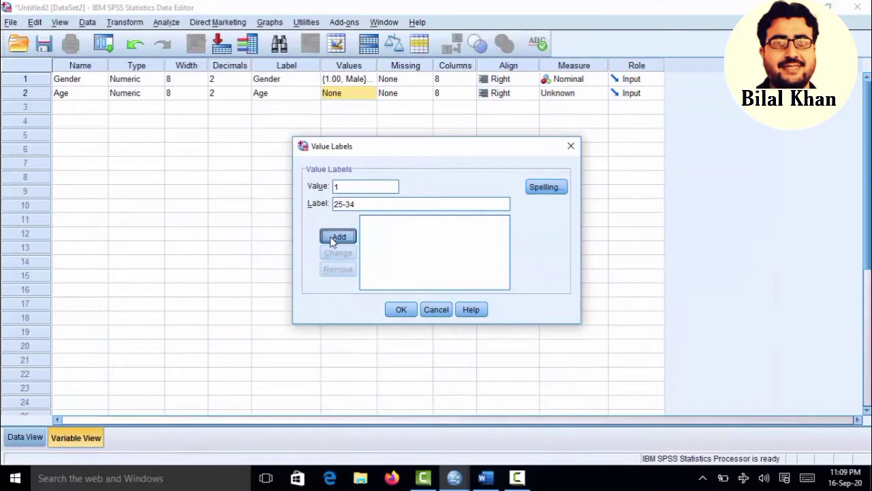
pyautogui.click(338, 236)
# Add the value label 2 = 35-44 for Age, checking the range in the Word questionnaire.
pyautogui.click(366, 182)
pyautogui.write('2')
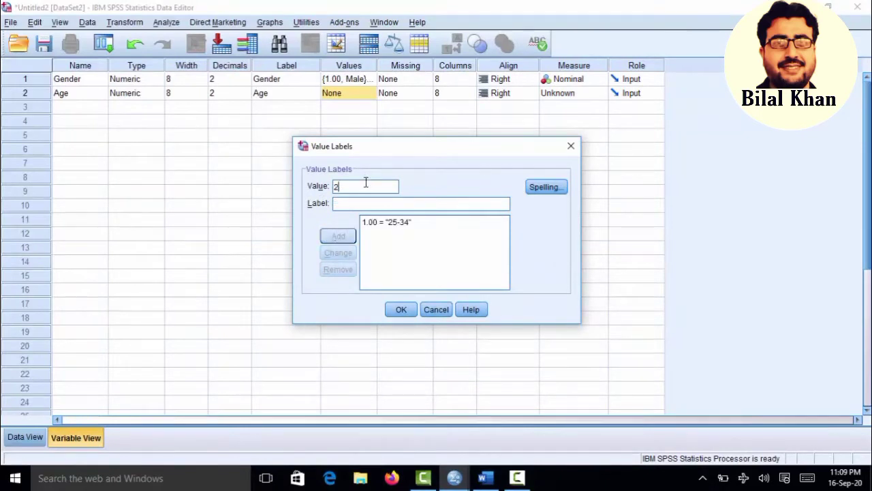
pyautogui.click(378, 203)
pyautogui.click(482, 478)
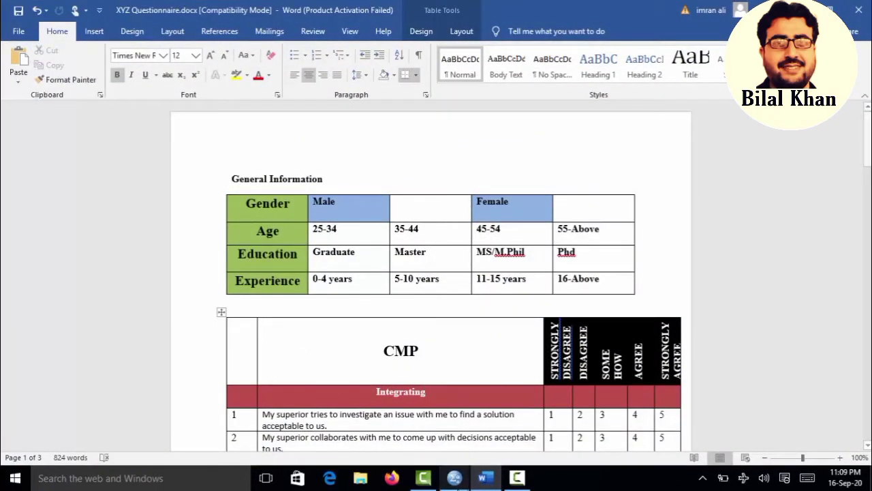
pyautogui.moveTo(455, 478)
pyautogui.click(563, 458)
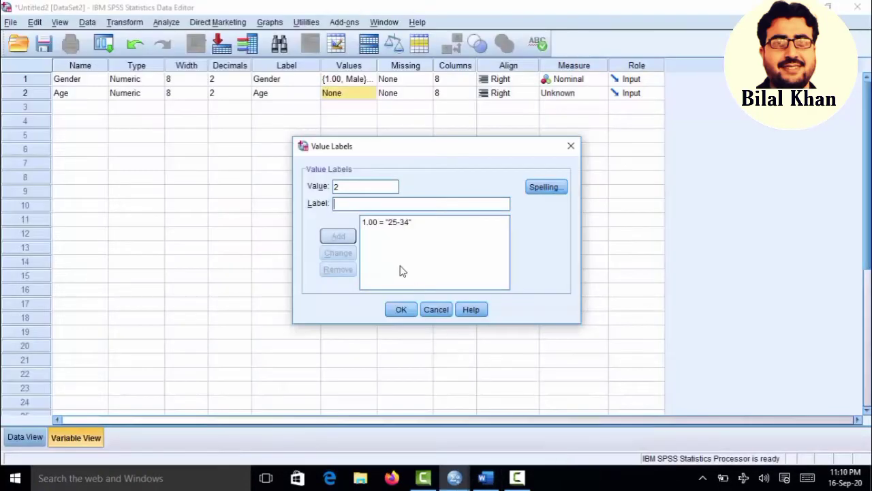
pyautogui.write('35')
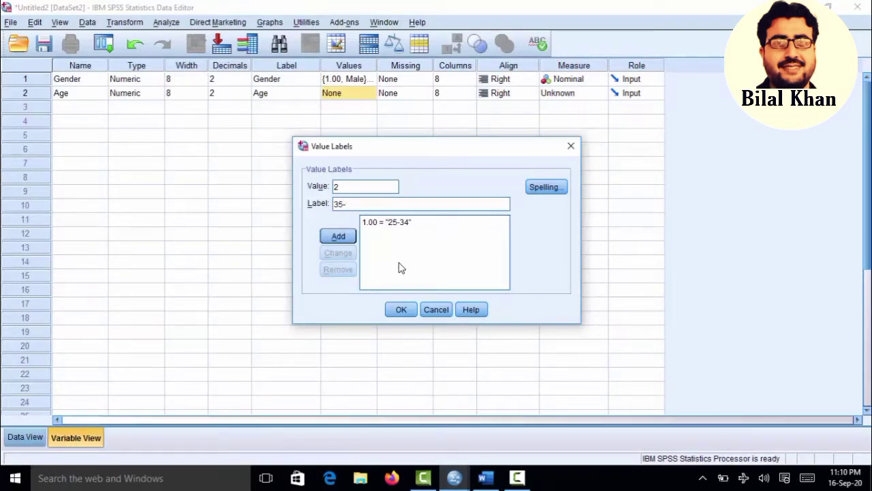
pyautogui.write('-44')
pyautogui.click(341, 238)
# Add the value label 3 = 45-54 for Age, checking the range in the Word questionnaire.
pyautogui.write('3')
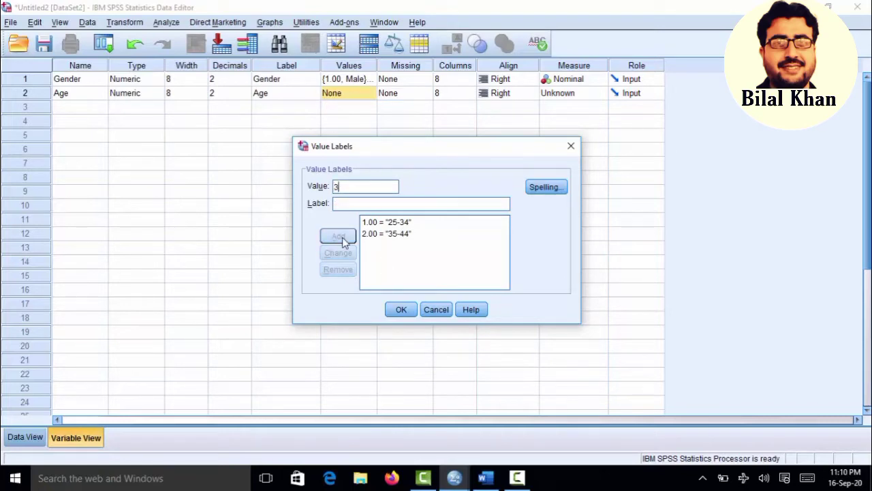
pyautogui.click(484, 479)
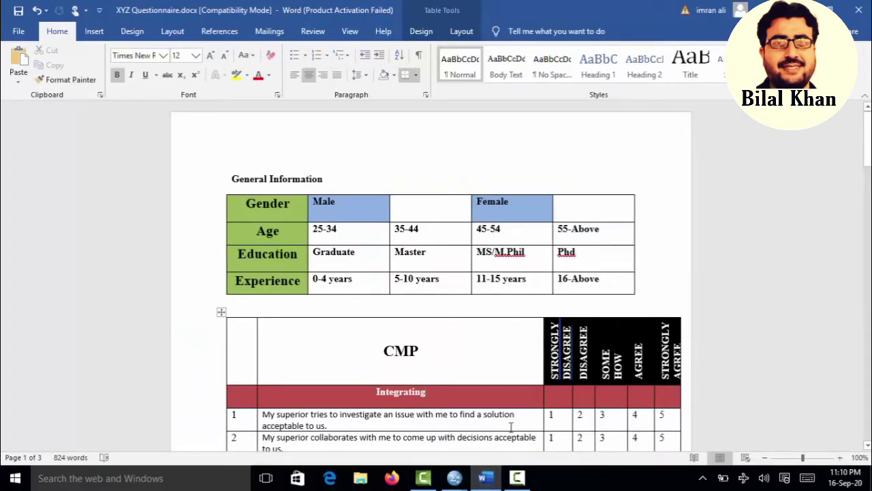
pyautogui.click(491, 483)
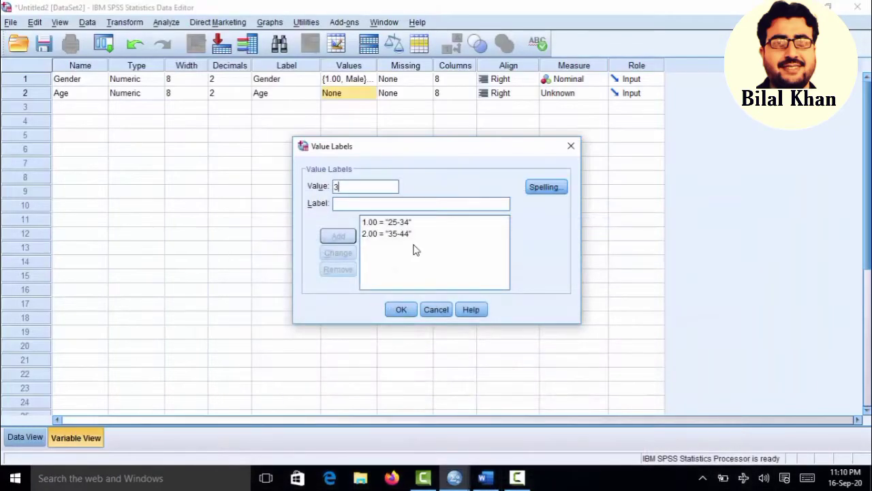
pyautogui.click(389, 208)
pyautogui.write('45')
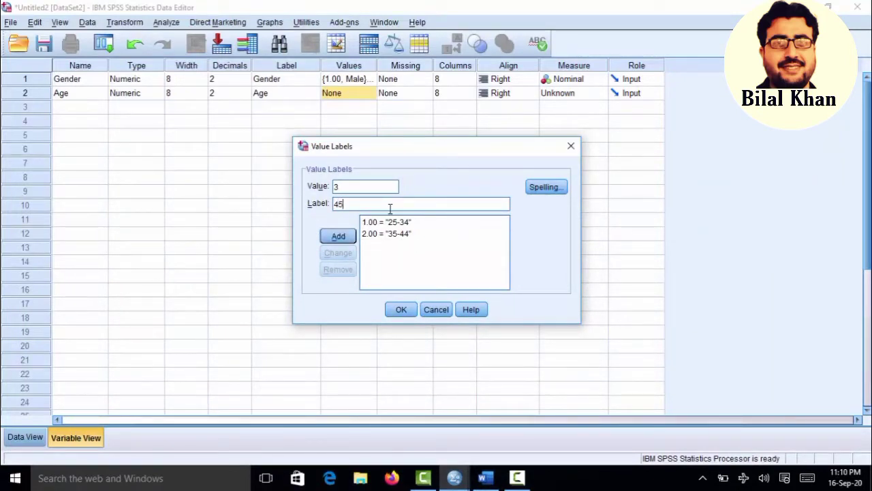
pyautogui.write('-54')
pyautogui.click(339, 236)
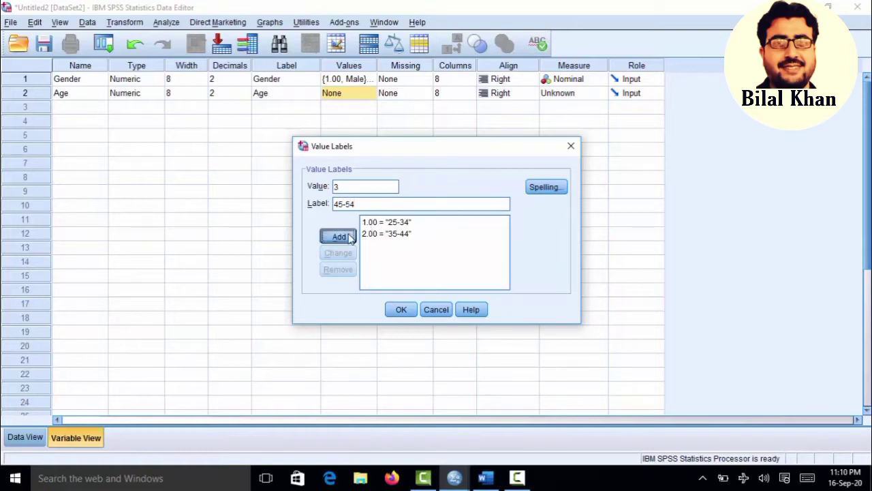
# Add the value label 4 = 55-Above for Age, checking it in the Word questionnaire, and apply the value labels.
pyautogui.write('4')
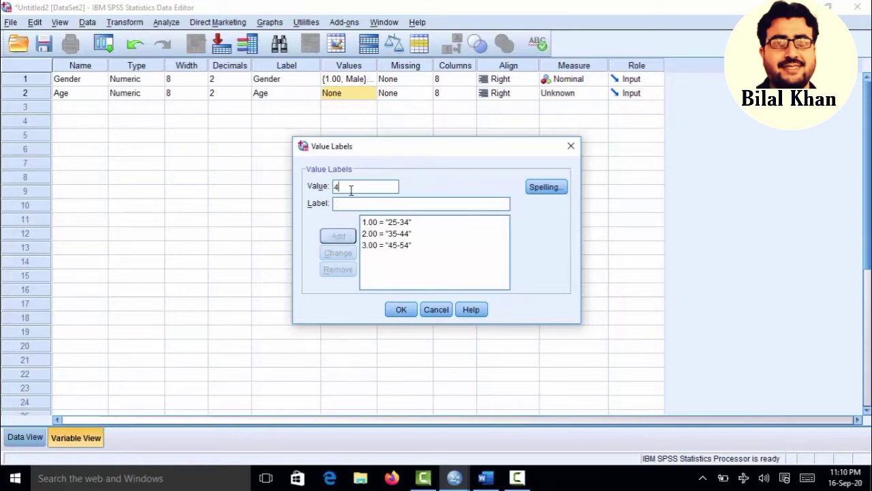
pyautogui.click(485, 479)
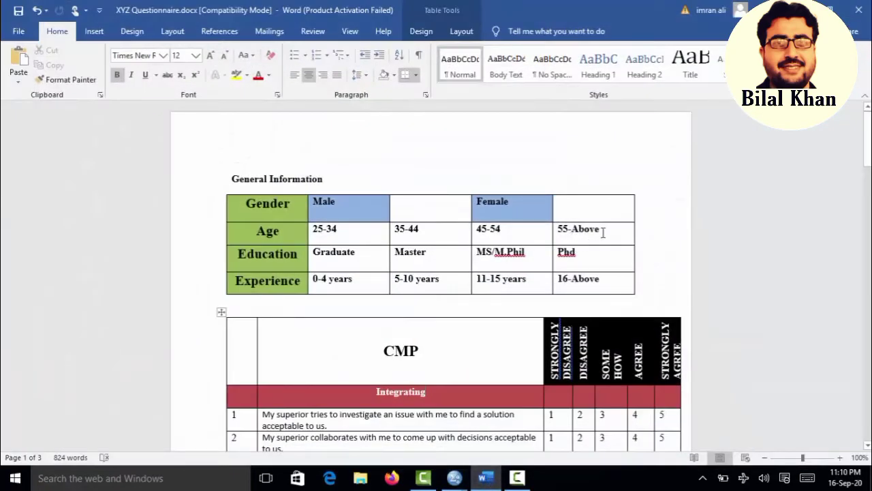
pyautogui.click(485, 479)
pyautogui.click(357, 201)
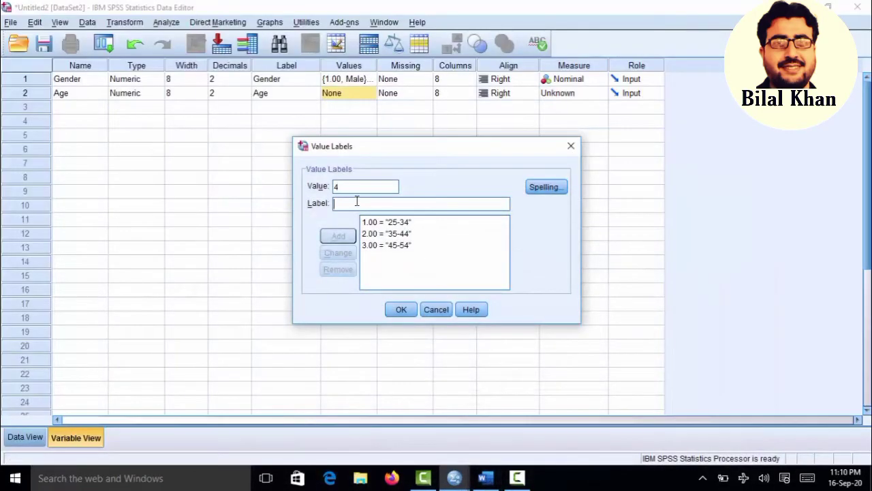
pyautogui.write('55')
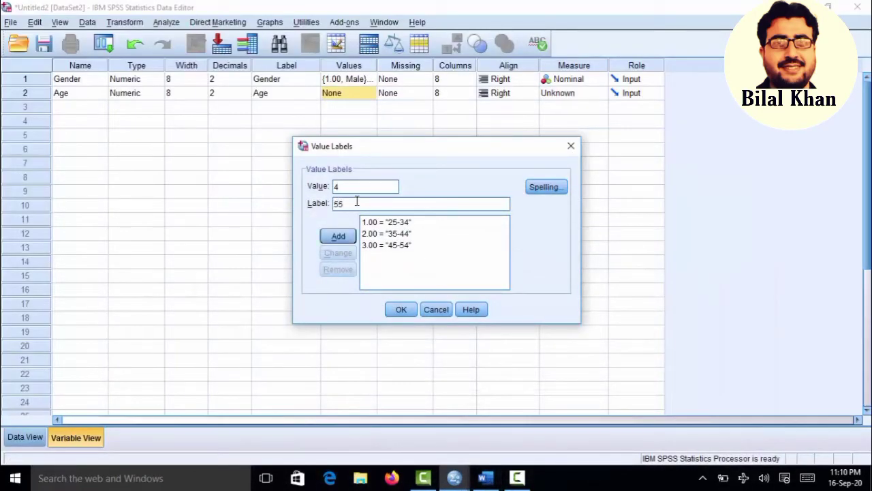
pyautogui.write('Above')
pyautogui.click(341, 238)
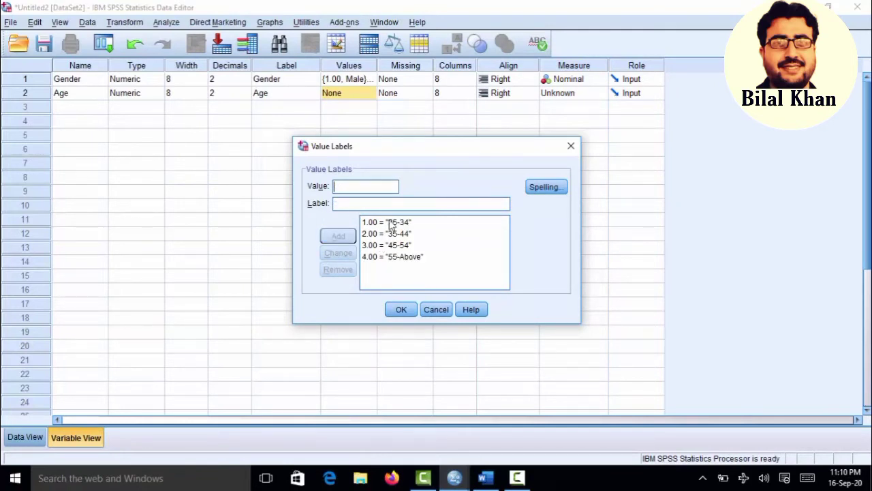
pyautogui.click(394, 311)
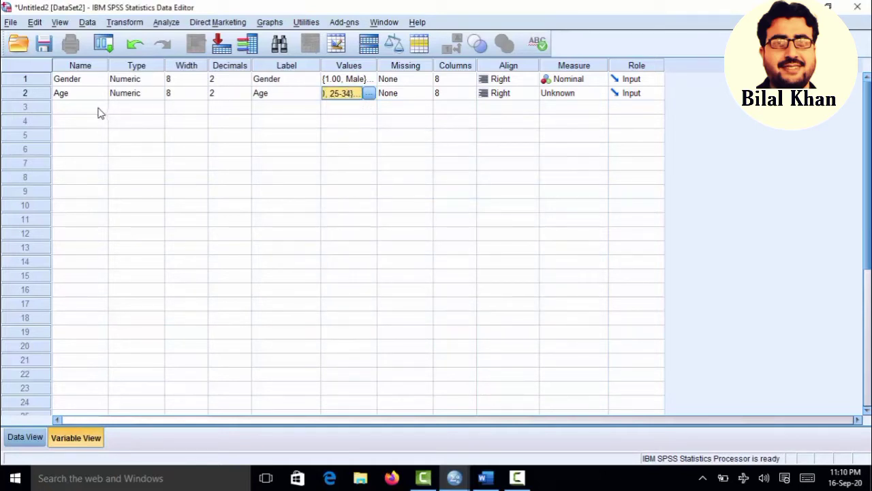
# Check the next questionnaire item in Word and name the third SPSS variable Education.
pyautogui.click(485, 480)
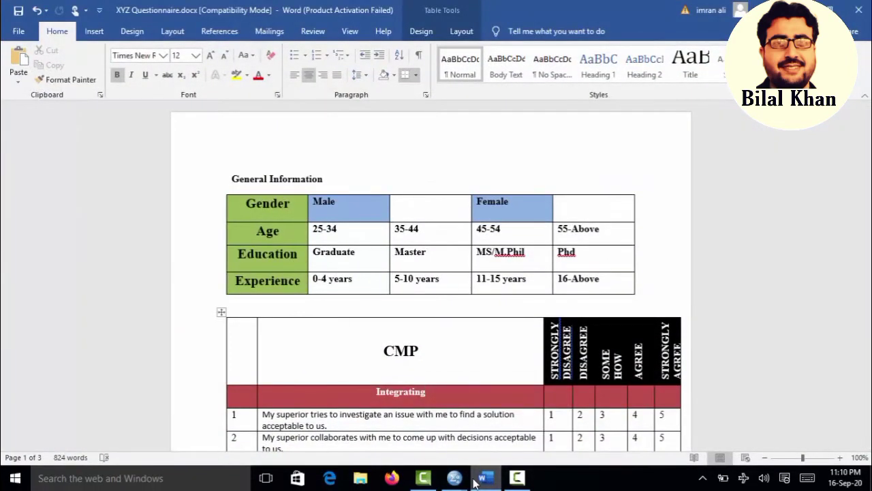
pyautogui.click(485, 478)
pyautogui.click(89, 109)
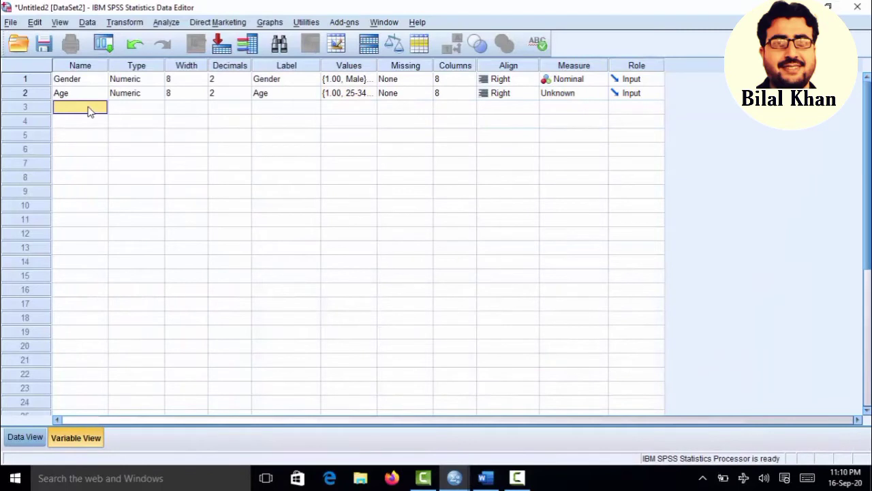
pyautogui.write('Education')
pyautogui.press('Tab')
pyautogui.press('End')
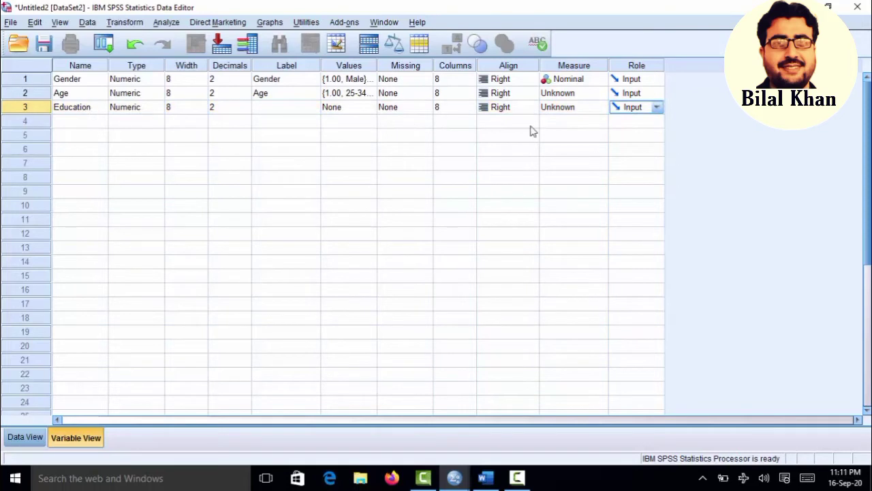
# Set the measurement level of both the Age and Education variables to Nominal.
pyautogui.click(583, 95)
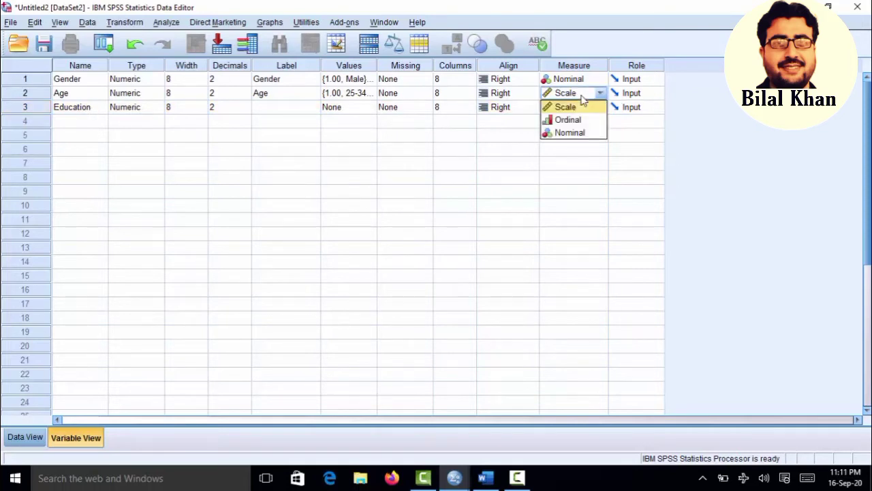
pyautogui.click(585, 133)
pyautogui.click(601, 110)
pyautogui.click(583, 146)
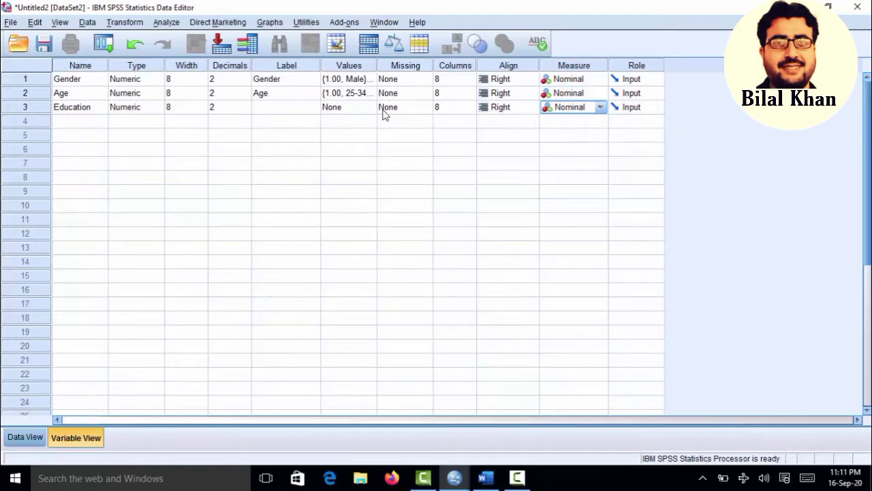
# Add the value label 1 = Graduate for Education, checking the category in the Word questionnaire.
pyautogui.click(360, 111)
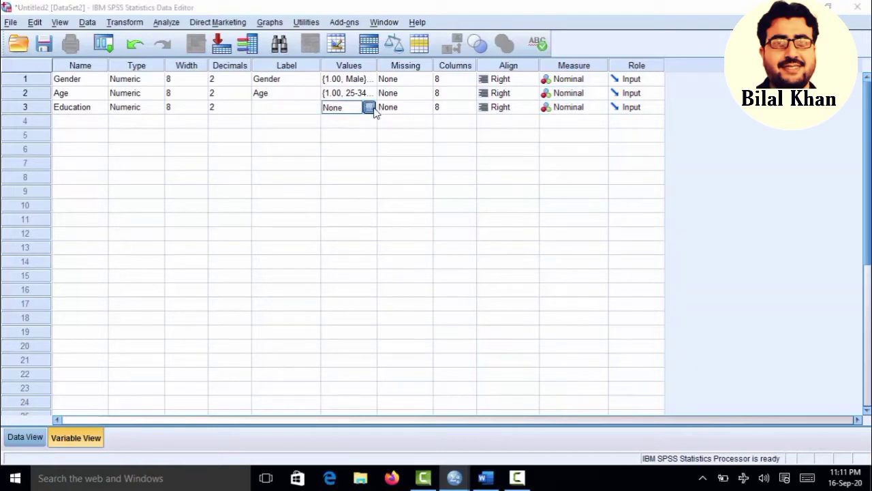
pyautogui.click(368, 108)
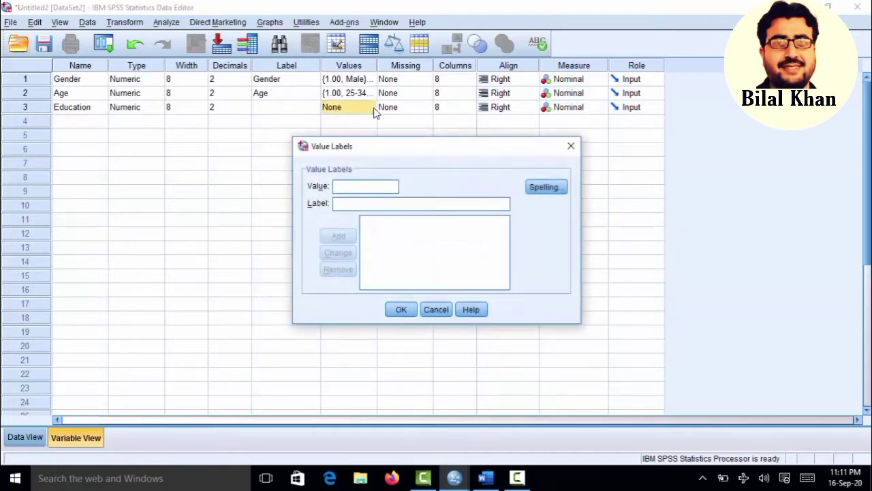
pyautogui.click(366, 185)
pyautogui.write('1')
pyautogui.click(517, 478)
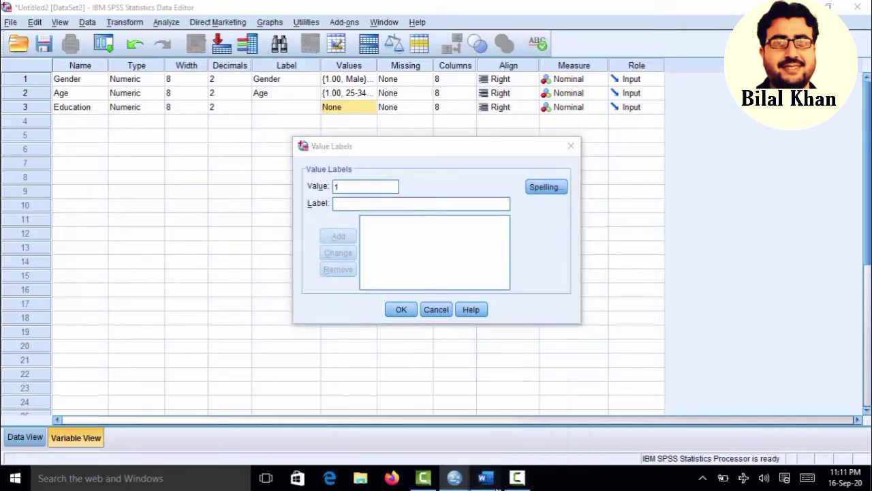
pyautogui.click(485, 478)
pyautogui.rightClick(485, 478)
pyautogui.click(339, 256)
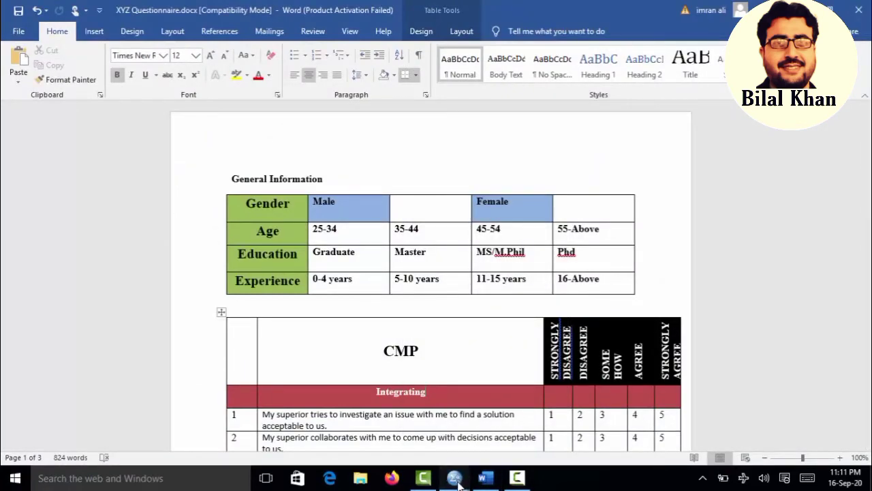
pyautogui.moveTo(455, 478)
pyautogui.click(543, 438)
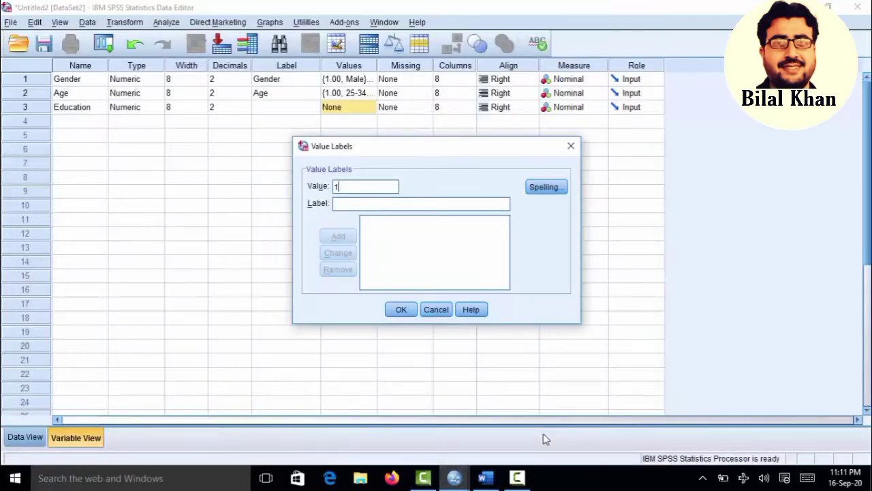
pyautogui.click(460, 208)
pyautogui.write('Graduate')
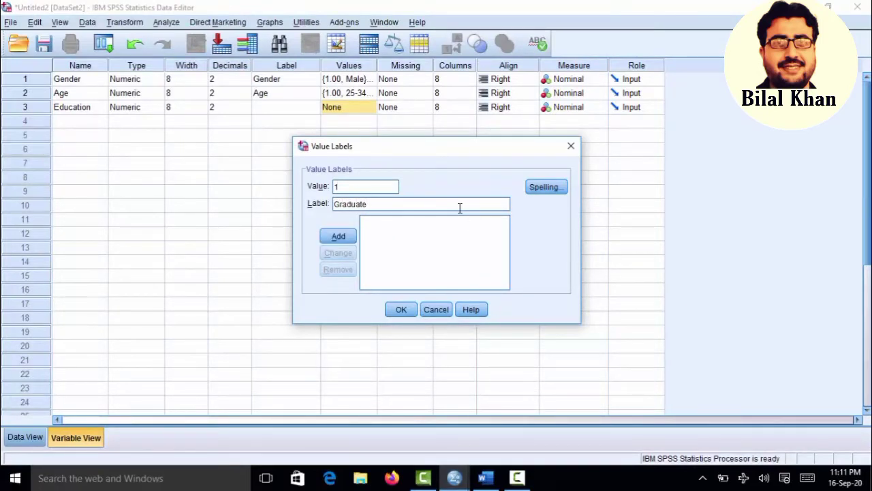
pyautogui.click(344, 238)
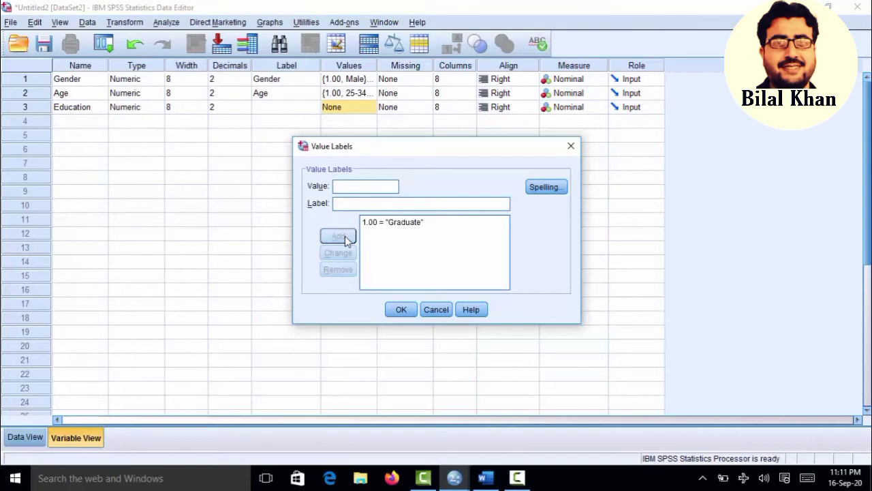
# Add the value label 2 = Master for Education, checking the category in the Word questionnaire.
pyautogui.write('2')
pyautogui.click(483, 478)
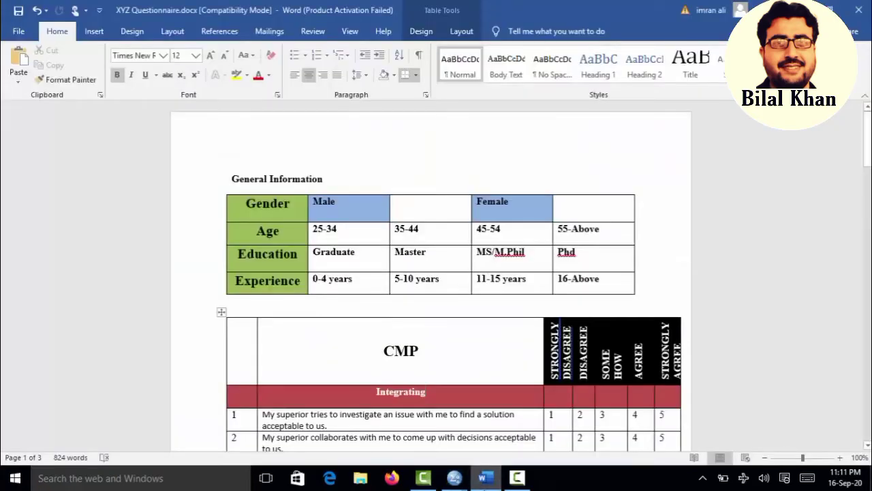
pyautogui.click(454, 477)
pyautogui.write('Ma')
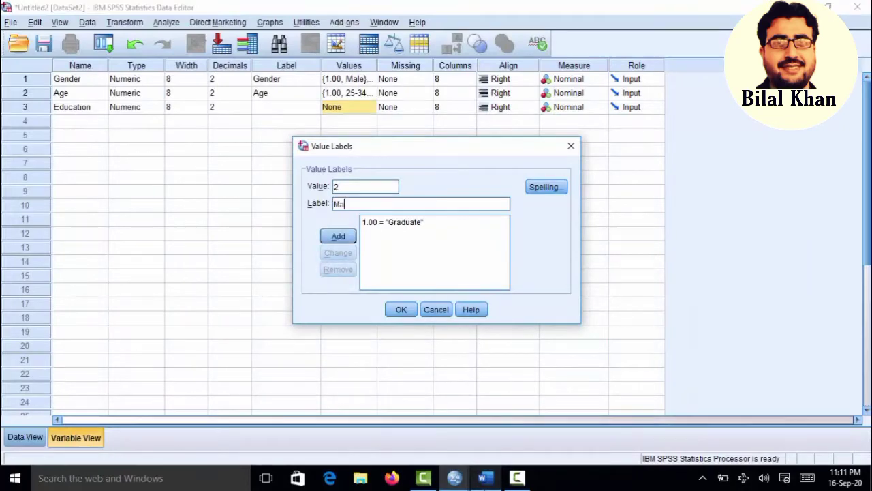
pyautogui.write('ster')
pyautogui.click(484, 478)
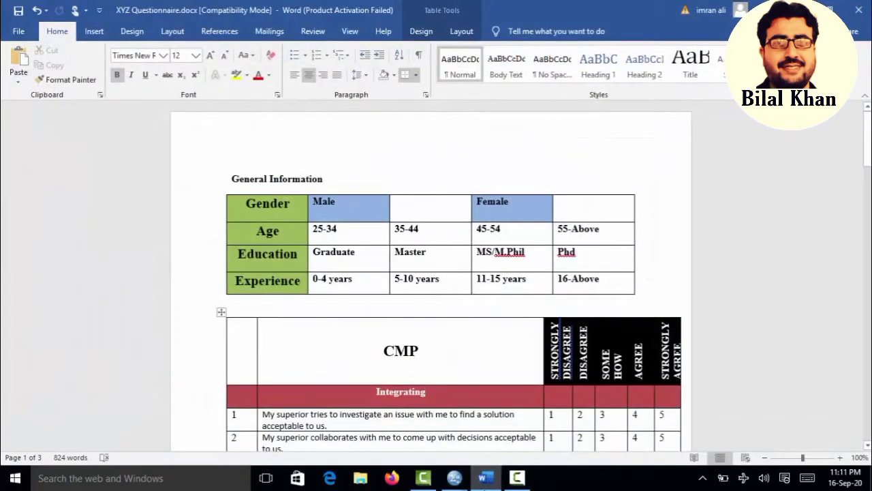
pyautogui.click(454, 478)
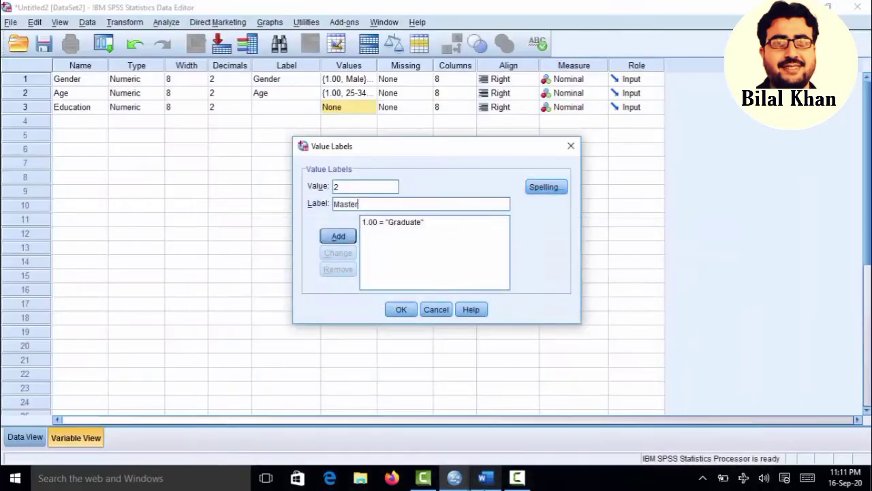
pyautogui.click(338, 237)
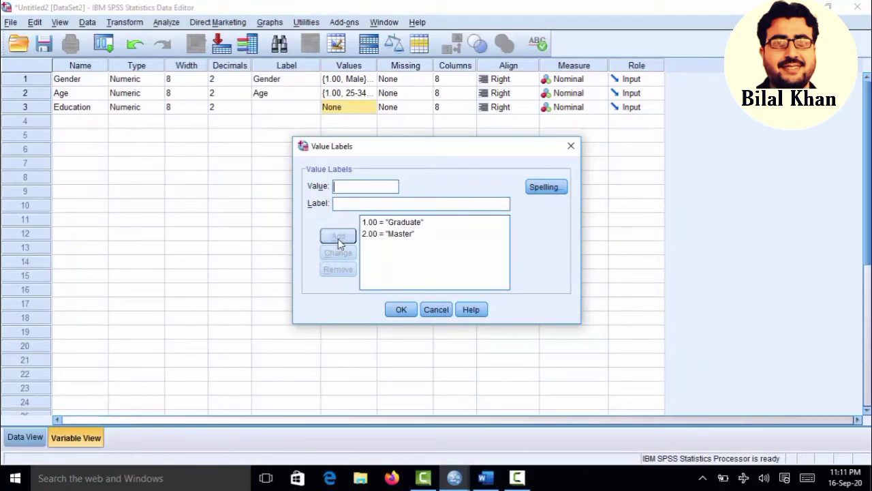
# Add the value label 3 = MS/M.Phil for Education, checking the category in the Word questionnaire.
pyautogui.write('3')
pyautogui.click(361, 204)
pyautogui.click(485, 477)
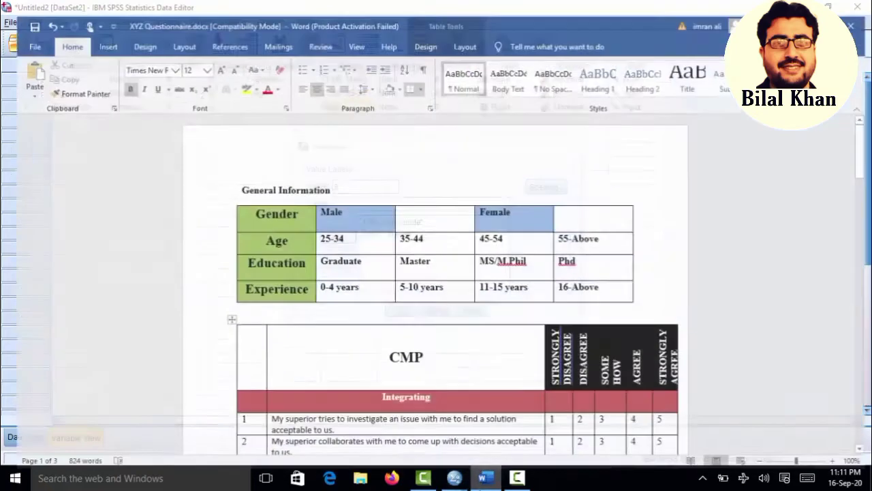
pyautogui.hotkey('alt', 'Tab')
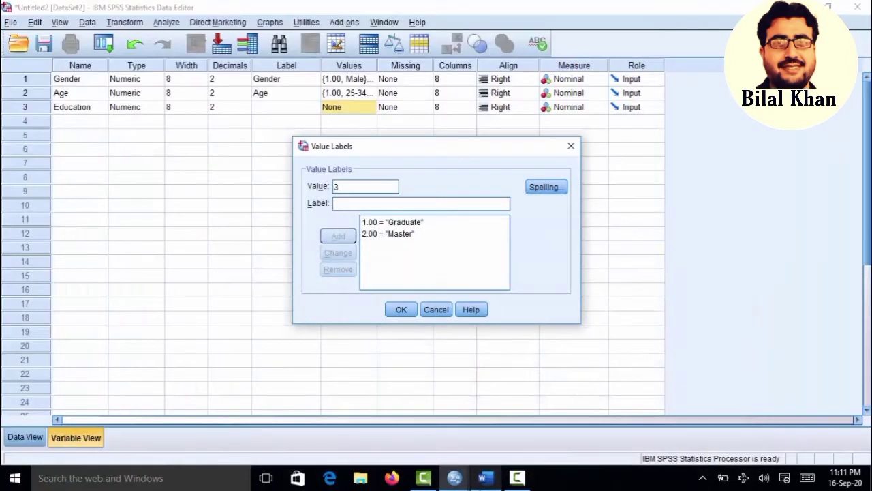
pyautogui.write('MS')
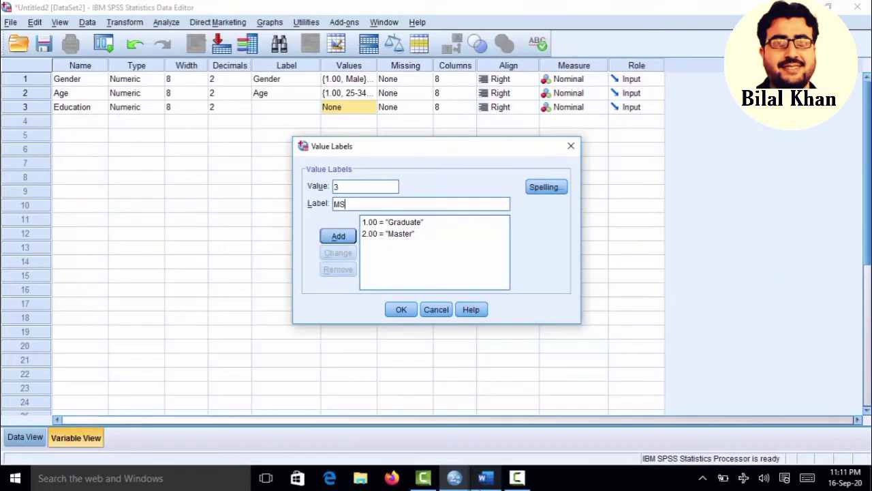
pyautogui.write('/Mp')
pyautogui.write('Phil')
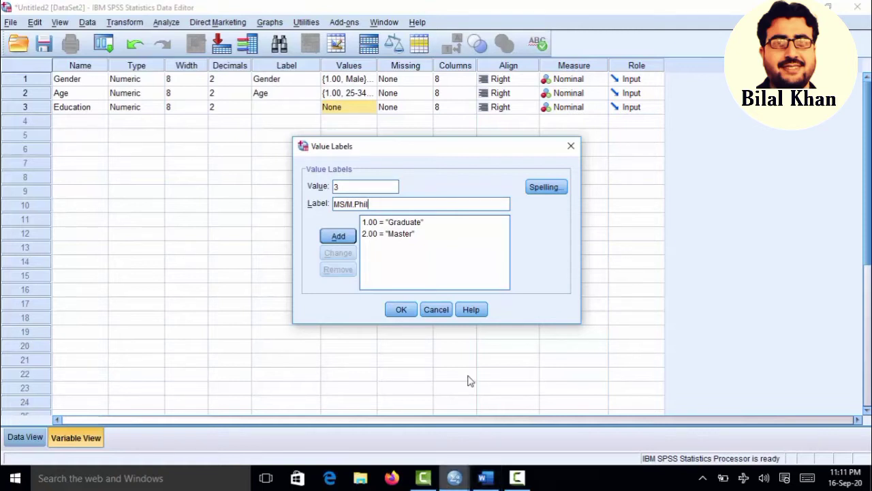
pyautogui.click(343, 235)
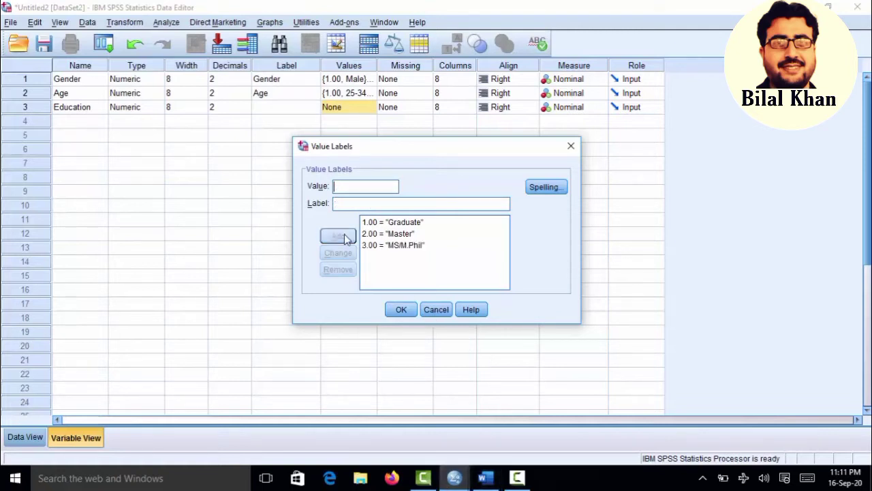
# Add the value label 4 = Phd for Education, checking it in the Word questionnaire, and apply the value labels.
pyautogui.write('4')
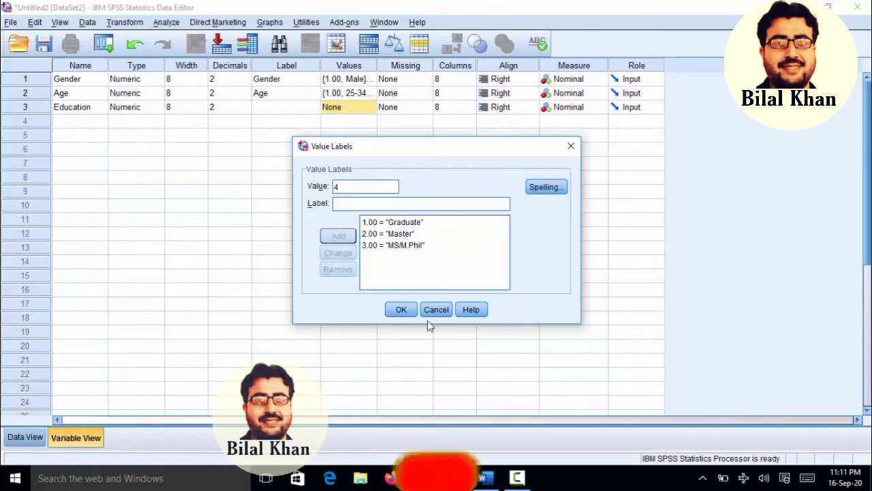
pyautogui.click(485, 477)
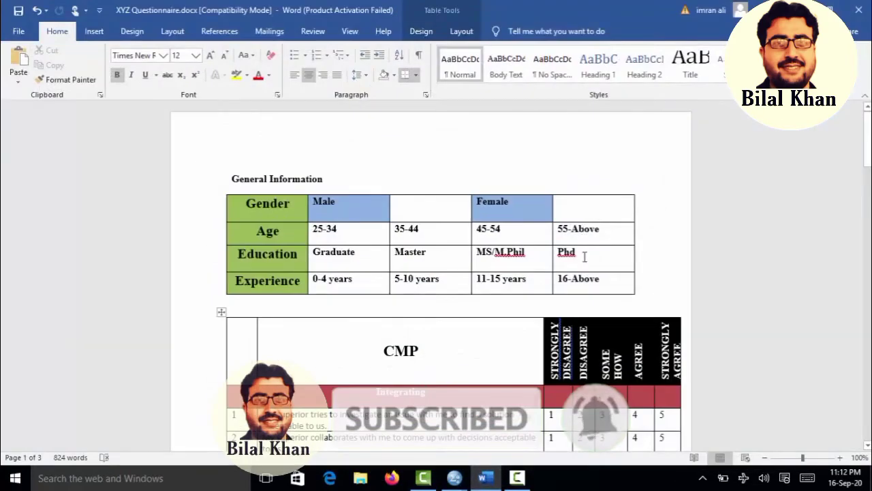
pyautogui.hotkey('alt', 'Tab')
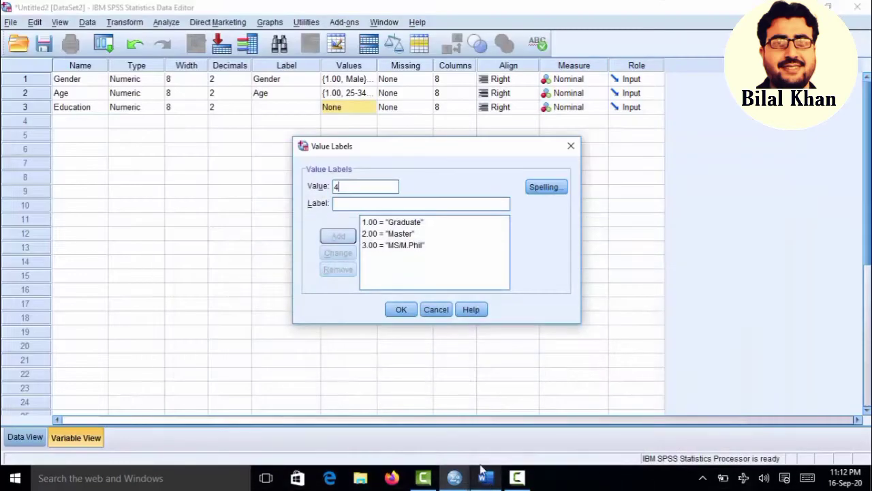
pyautogui.click(373, 204)
pyautogui.write('Phd')
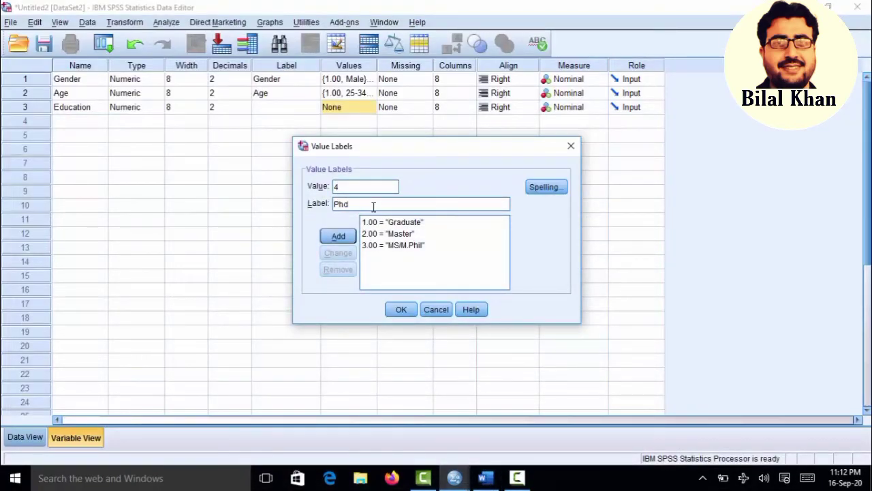
pyautogui.click(335, 235)
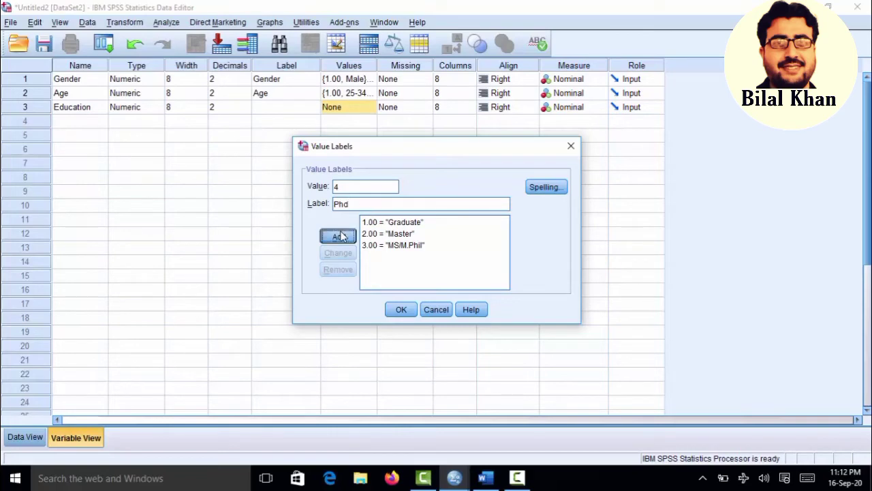
pyautogui.click(404, 309)
pyautogui.moveTo(405, 312); pyautogui.dragTo(485, 477)
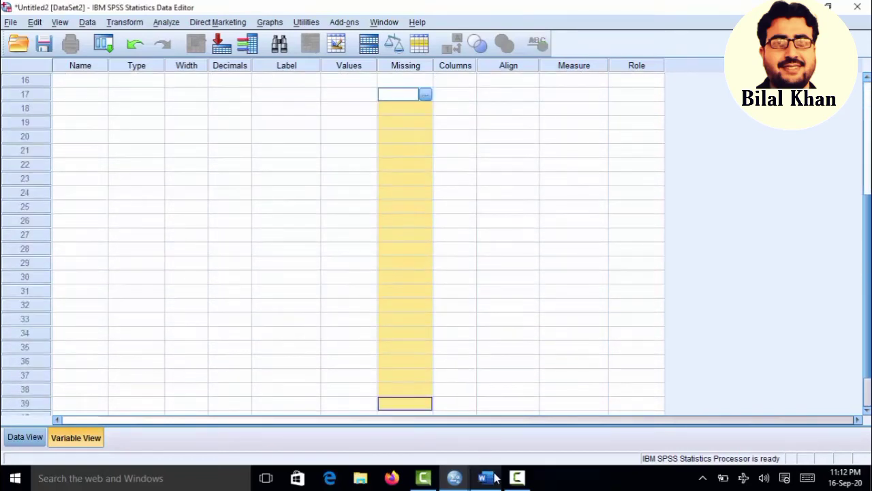
pyautogui.click(496, 479)
pyautogui.click(496, 479)
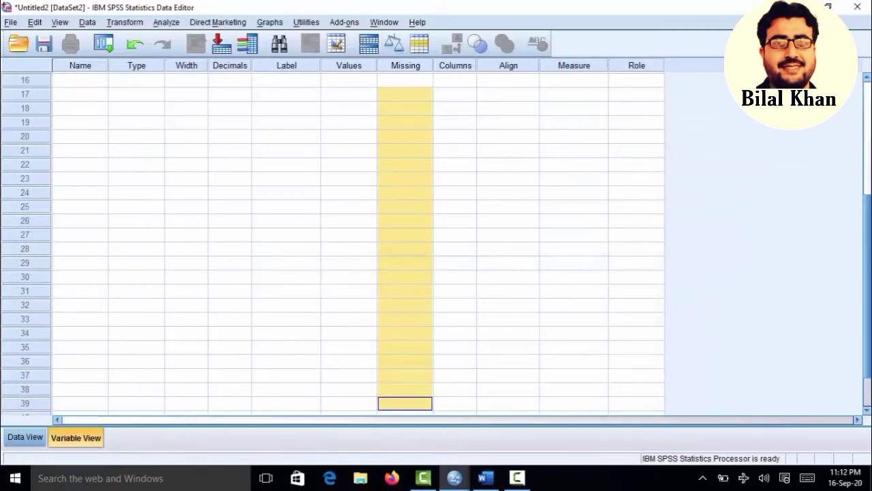
pyautogui.scroll(5, 868, 303)
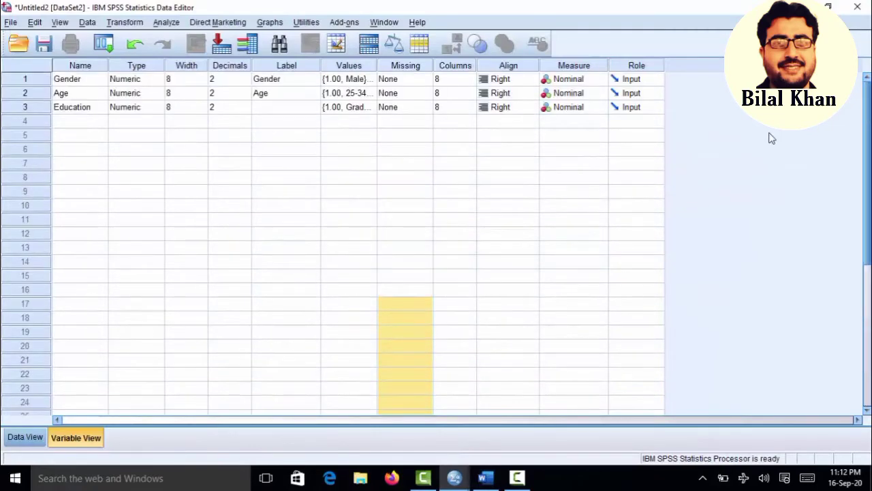
# Check the item after Education in the Word questionnaire and name the fourth SPSS variable Experience.
pyautogui.click(484, 478)
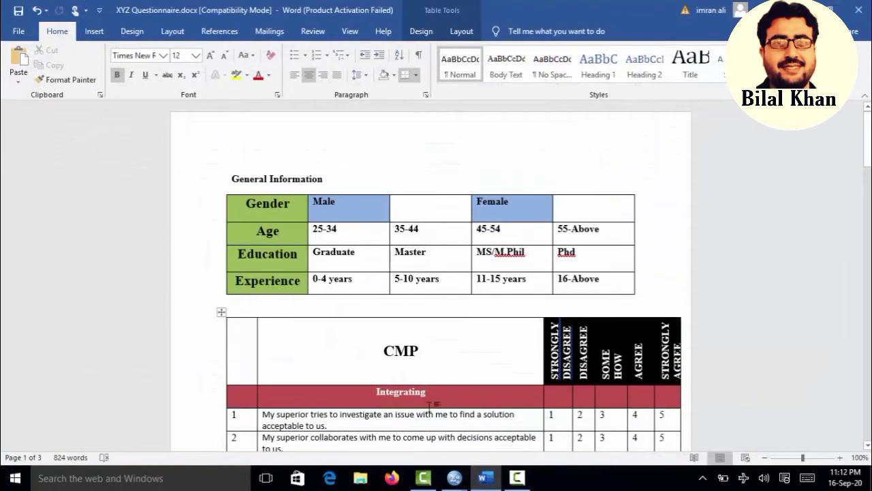
pyautogui.click(484, 478)
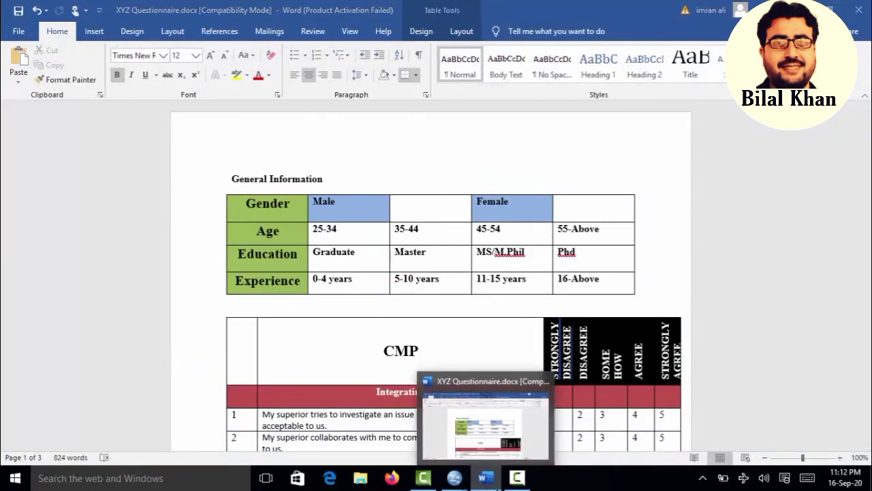
pyautogui.click(94, 122)
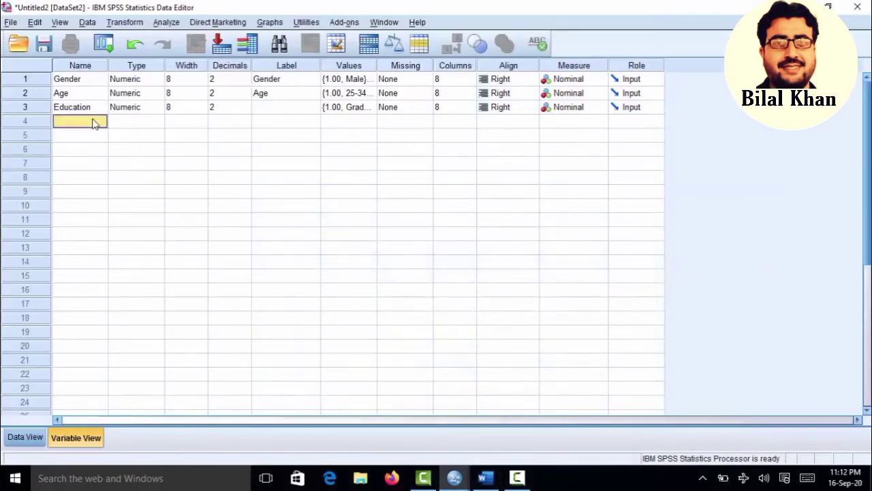
pyautogui.write('Experience')
# Enter the label Educatioin for the Education variable.
pyautogui.click(267, 116)
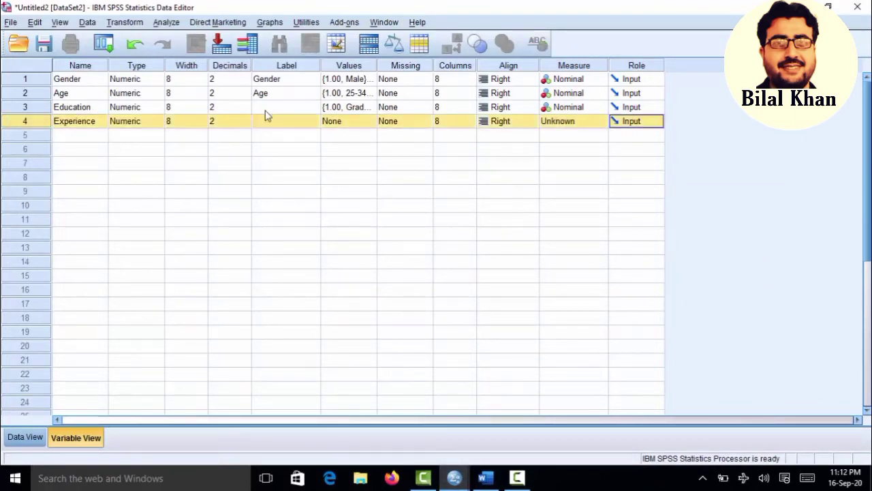
pyautogui.click(266, 112)
pyautogui.write('Educatioin')
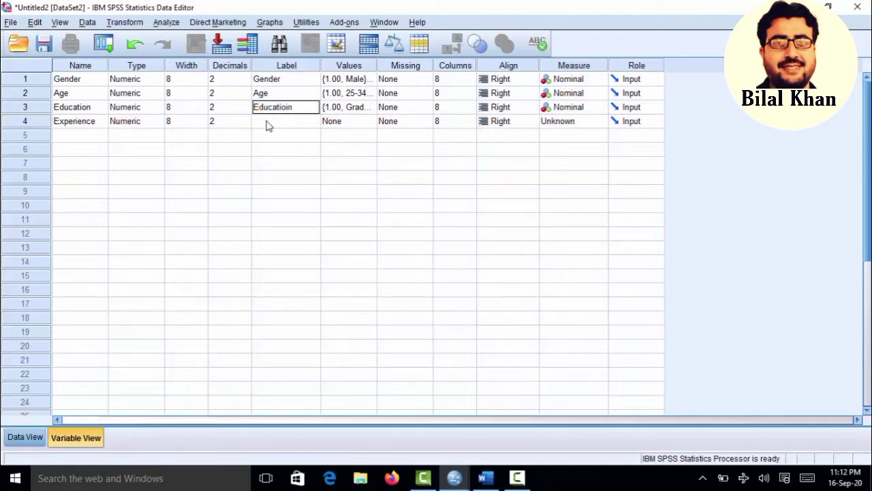
# Label the fourth variable Experience and set its measurement level to Nominal.
pyautogui.click(269, 127)
pyautogui.write('Experience')
pyautogui.click(580, 130)
pyautogui.click(578, 161)
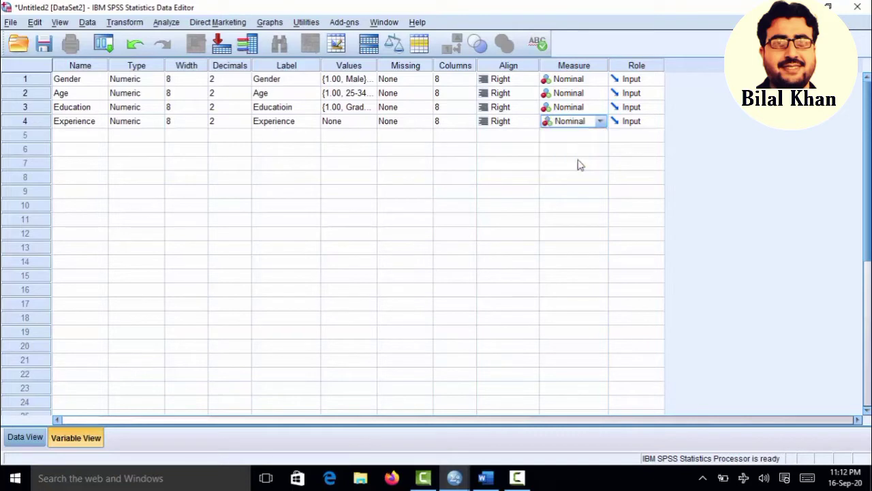
# Add the value label 1 = 0-4 years for the Experience variable, checking the range in the Word questionnaire.
pyautogui.click(360, 128)
pyautogui.click(373, 122)
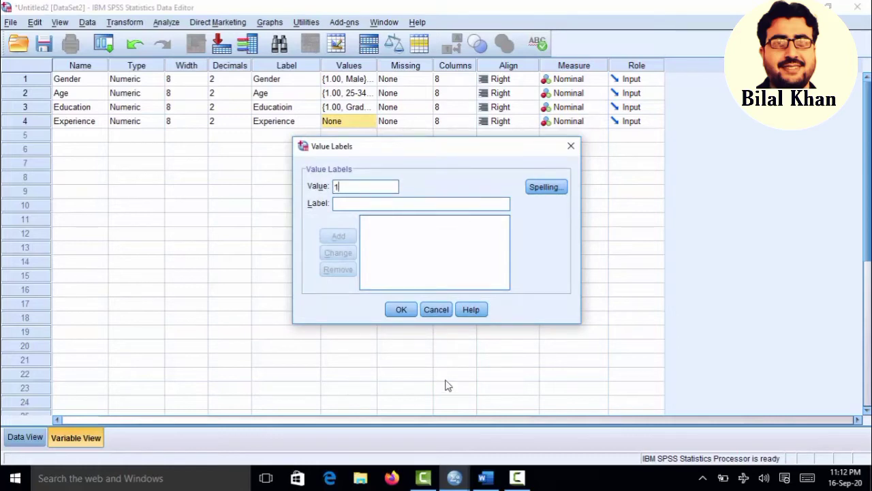
pyautogui.click(484, 478)
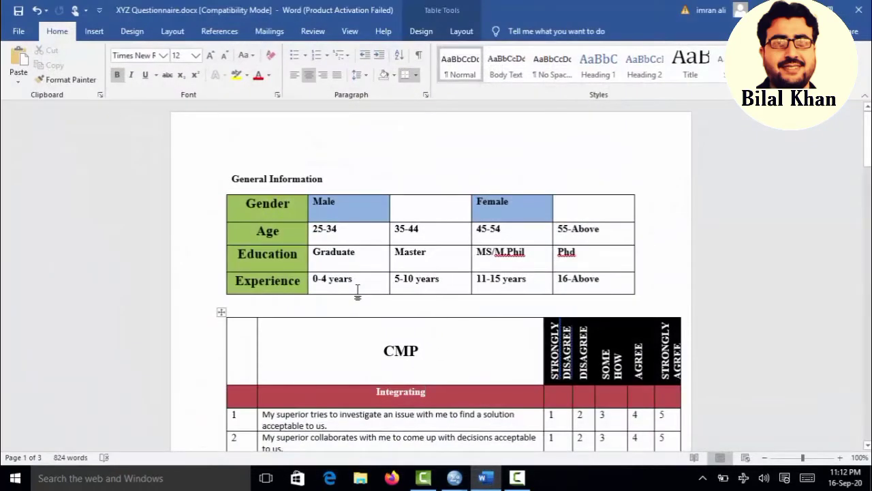
pyautogui.click(453, 478)
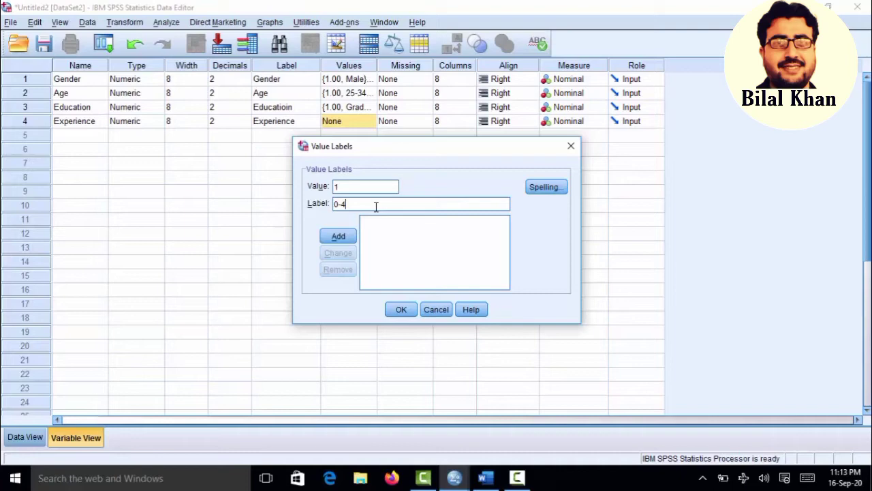
pyautogui.click(484, 477)
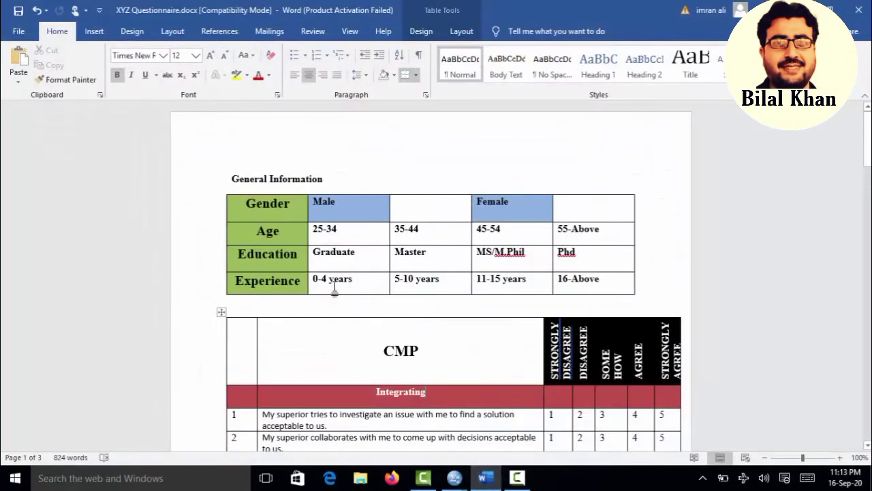
pyautogui.click(485, 479)
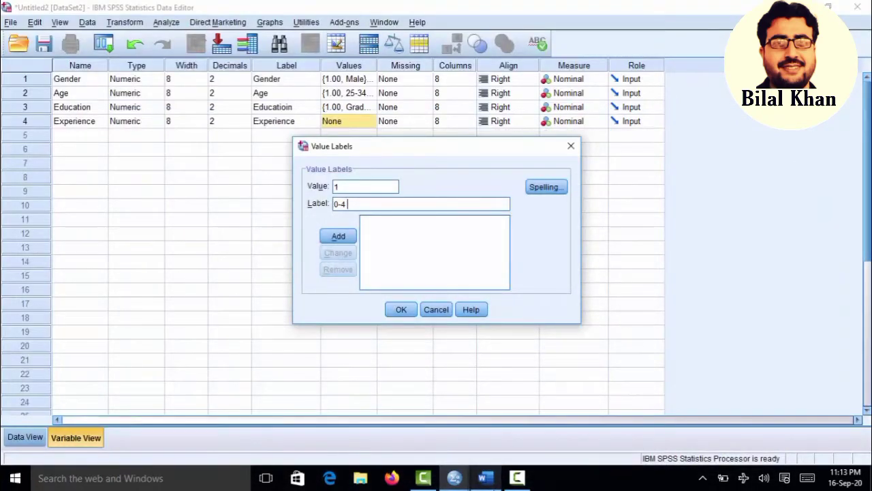
pyautogui.write('ars')
pyautogui.click(350, 239)
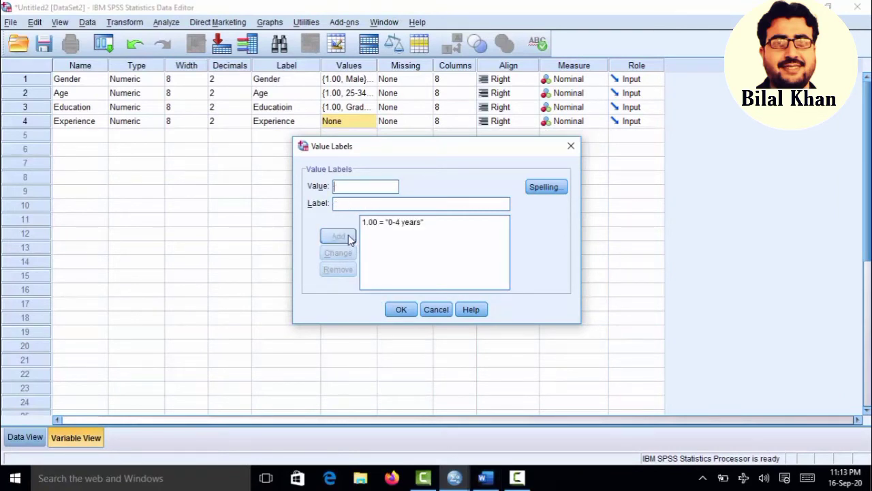
# Enter value 2 with the label text 5-10 for Experience, checking the range in the Word questionnaire.
pyautogui.write('2')
pyautogui.click(484, 478)
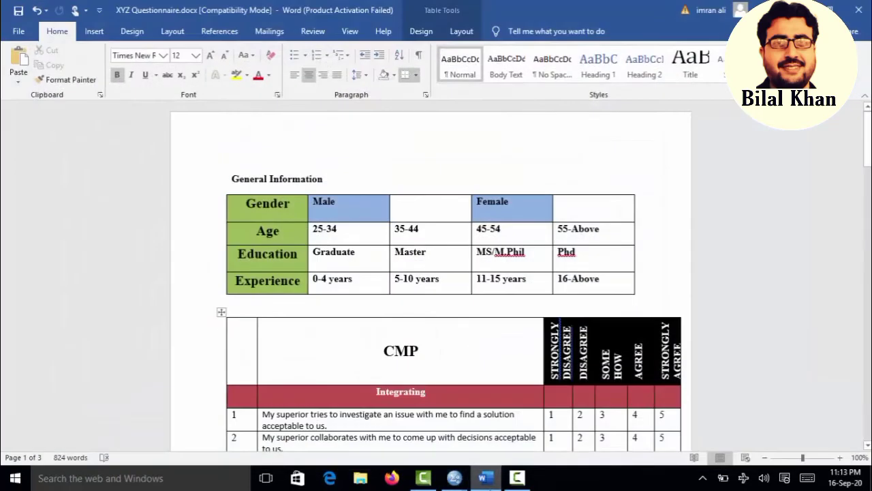
pyautogui.click(486, 480)
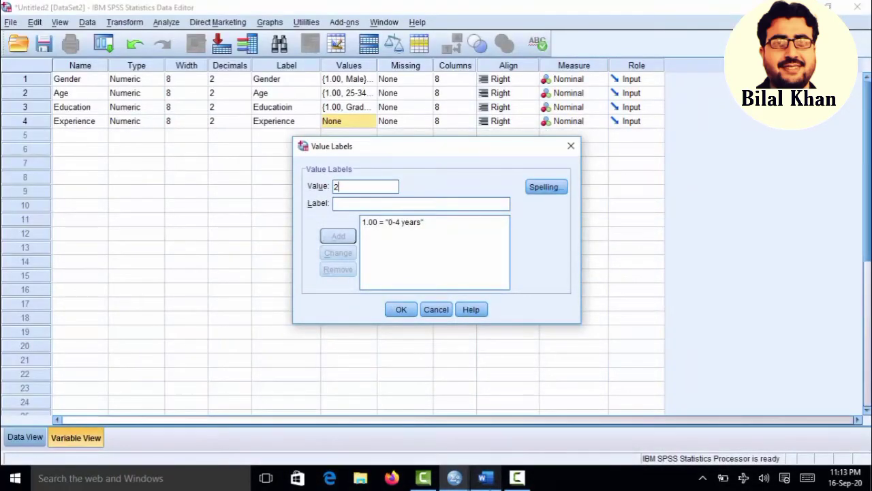
pyautogui.write('5-1')
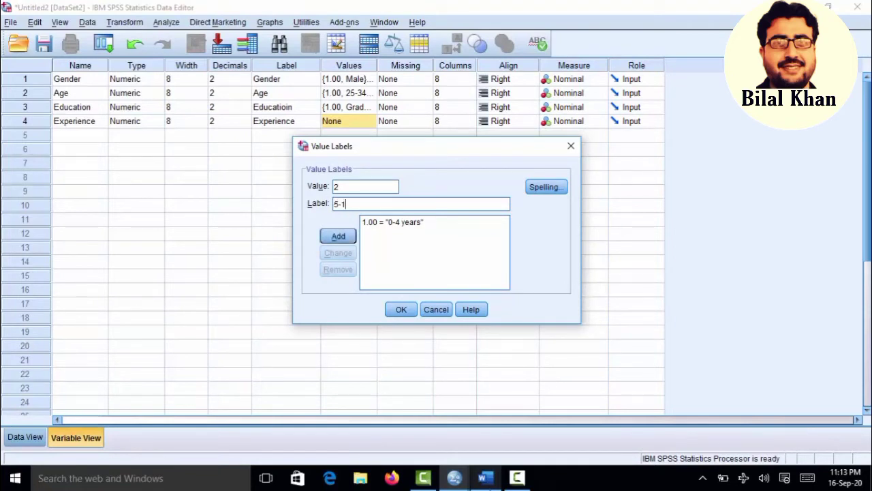
pyautogui.write('0')
# Remove the stray letters "ear" after the Integrating heading in the Word questionnaire and return to the SPSS value labels.
pyautogui.hotkey('alt', 'Tab')
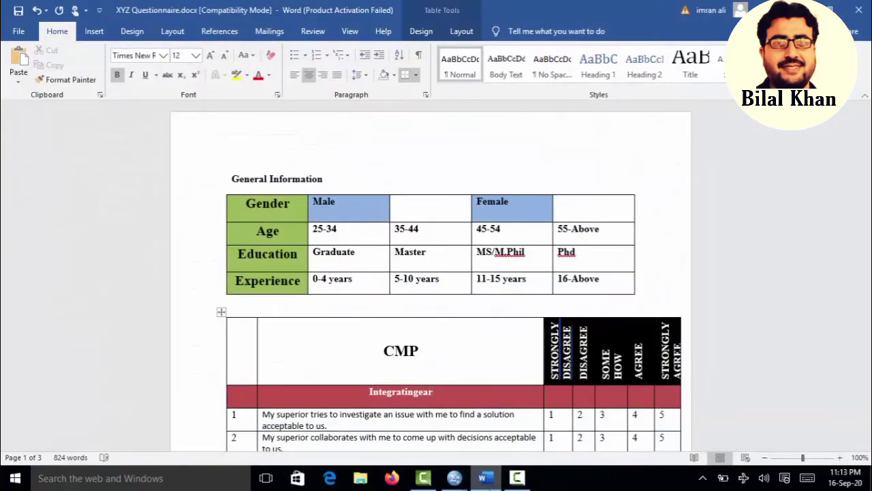
pyautogui.press('BackSpace')
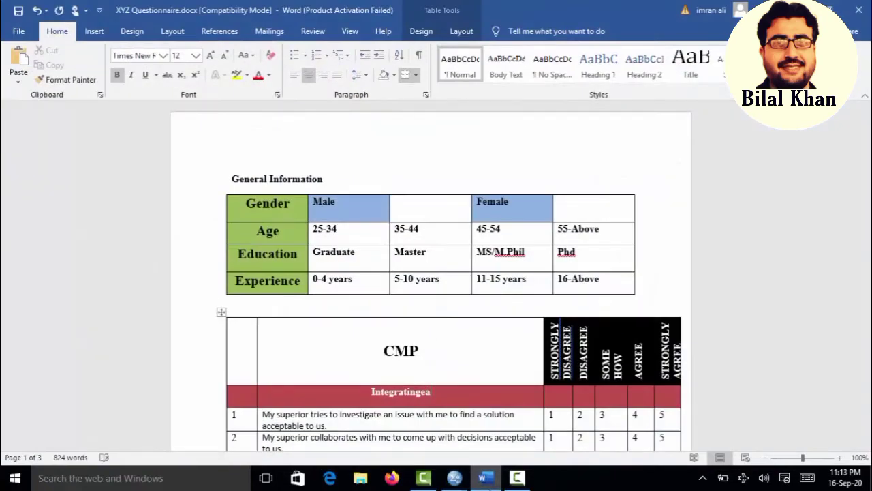
pyautogui.press('BackSpace')
pyautogui.press('BackSpace')
pyautogui.hotkey('alt', 'Tab')
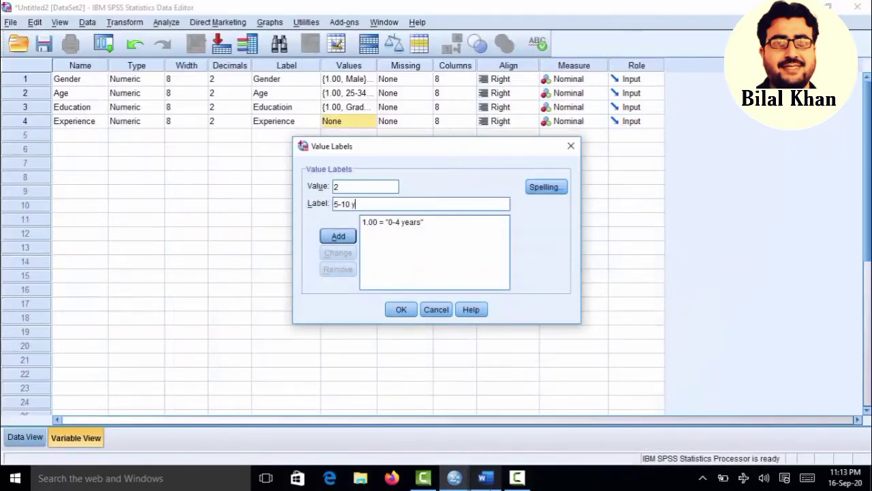
# Complete the label for value 2 as 5-10 years and add it to the Experience value labels.
pyautogui.write('ears')
pyautogui.click(342, 235)
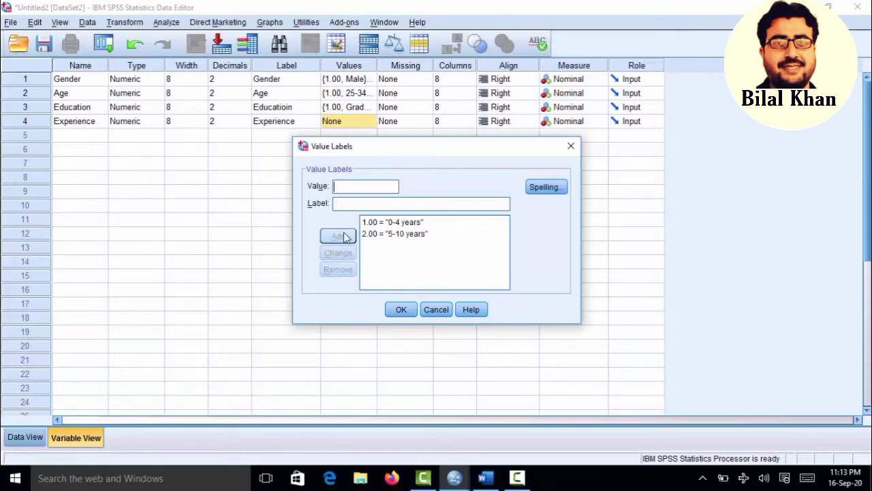
# Add the value label 3 = 11-15 years for Experience, checking the range in the Word questionnaire.
pyautogui.write('3')
pyautogui.click(484, 477)
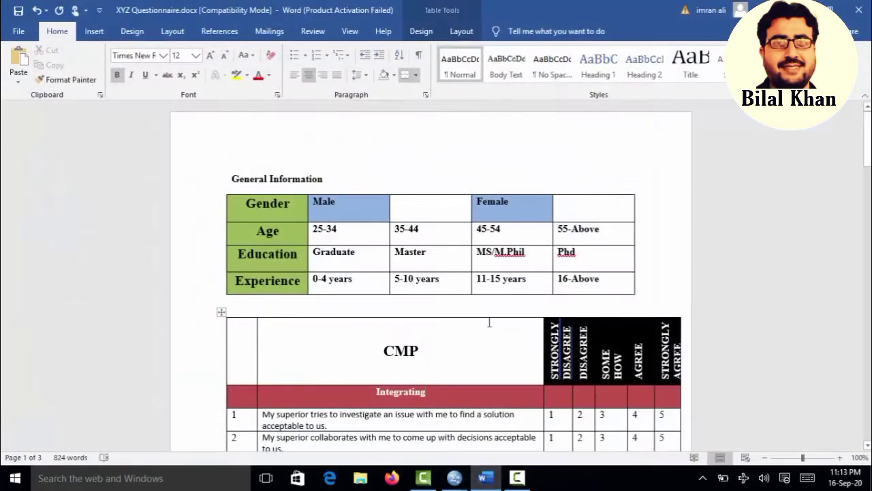
pyautogui.click(486, 480)
pyautogui.write('1100')
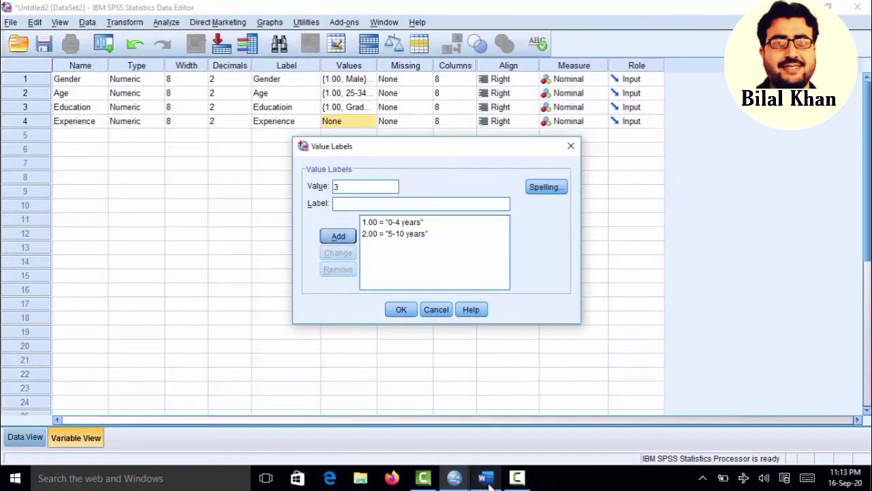
pyautogui.press('BackSpace')
pyautogui.press('BackSpace')
pyautogui.write('-15 years')
pyautogui.click(349, 237)
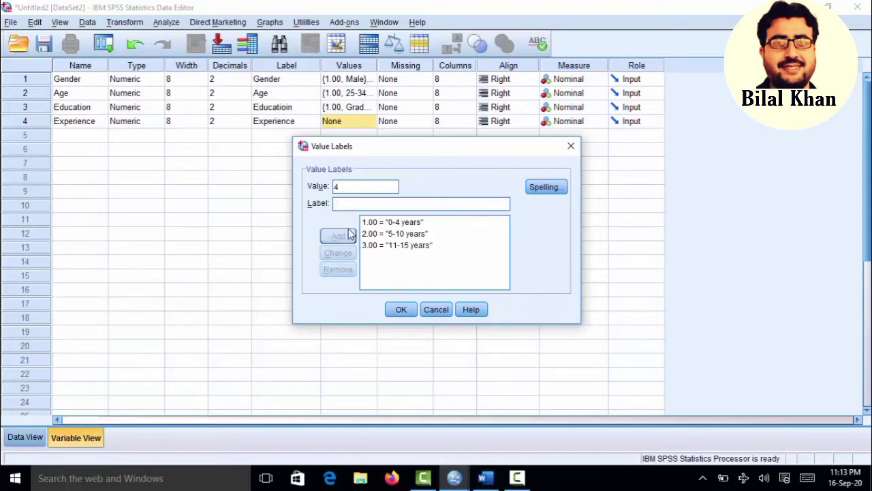
# Add the value label 4 = 16-Above for Experience, checking it in the Word questionnaire, and apply the value labels.
pyautogui.click(352, 208)
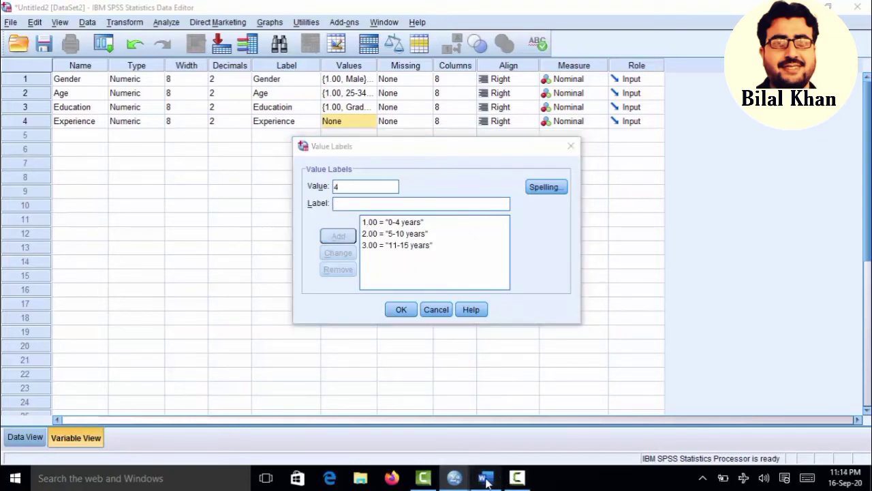
pyautogui.click(486, 479)
pyautogui.click(486, 479)
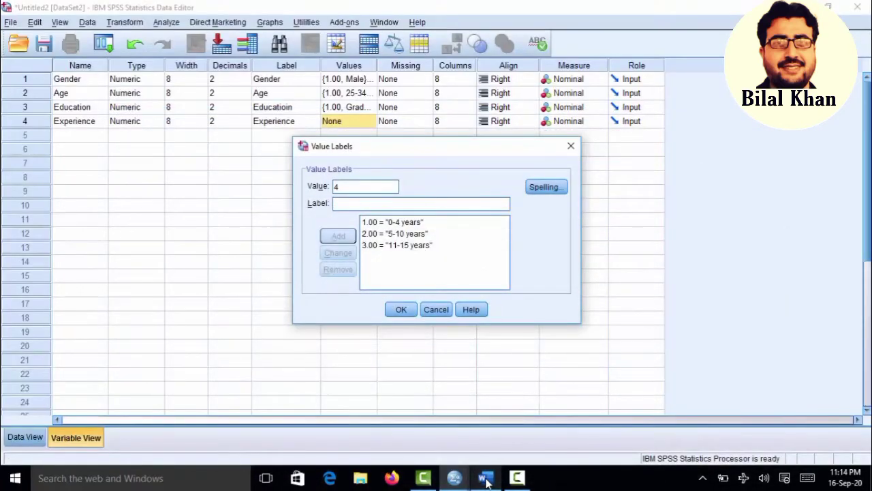
pyautogui.write('16')
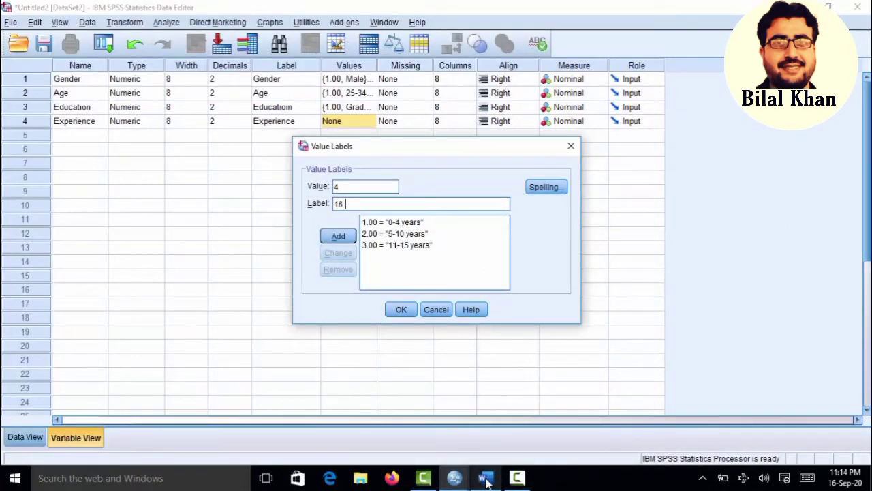
pyautogui.write('-Above')
pyautogui.click(343, 235)
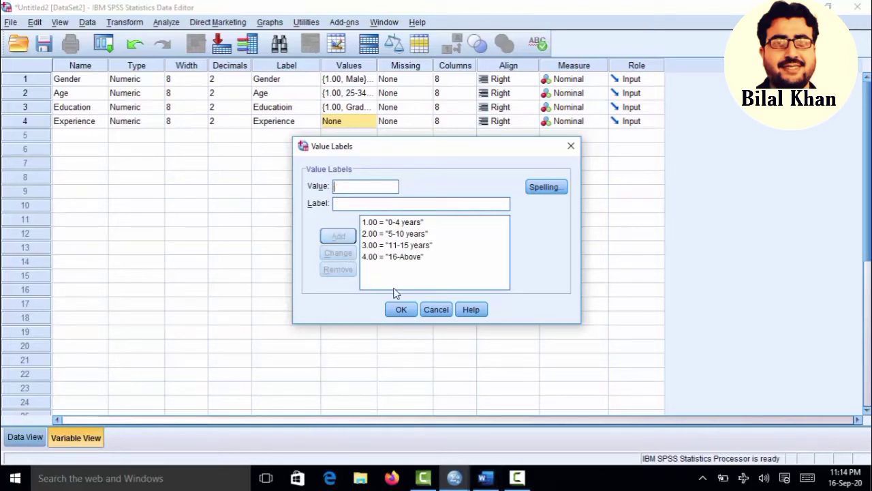
pyautogui.click(398, 312)
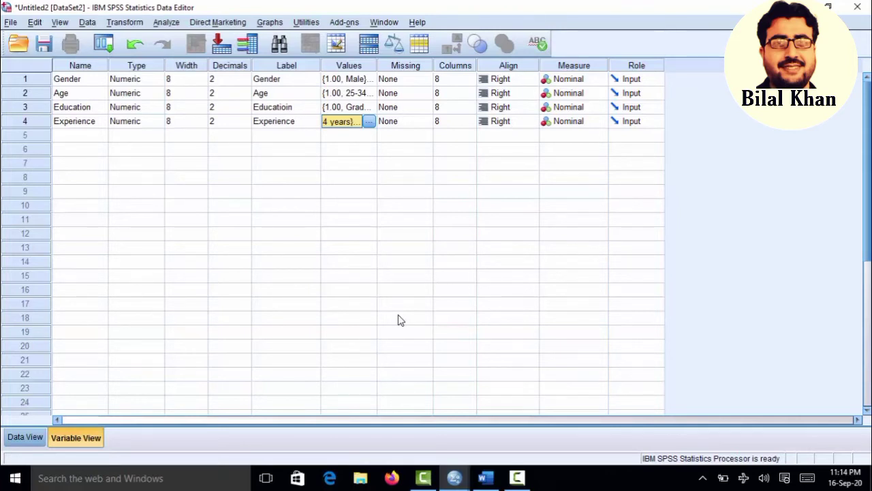
# Examine the CMP section of the Word questionnaire, including its Integrating, Obliging and Compromising items and the agreement scale.
pyautogui.click(86, 140)
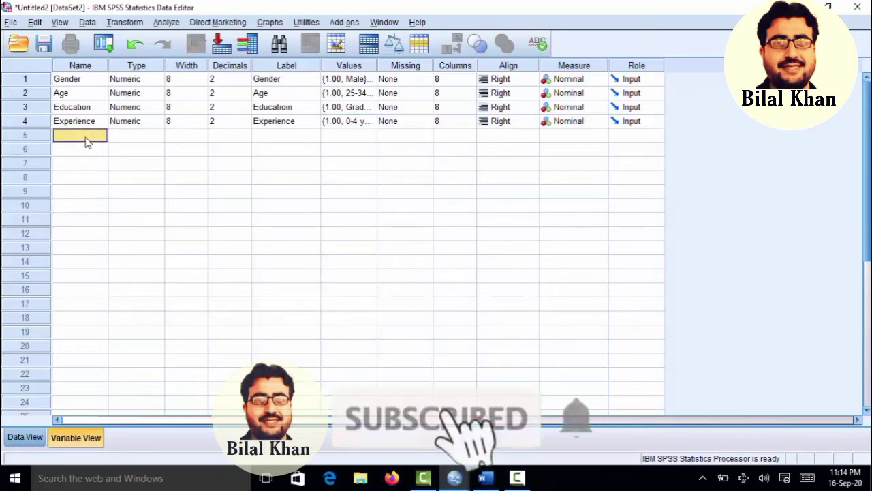
pyautogui.click(483, 479)
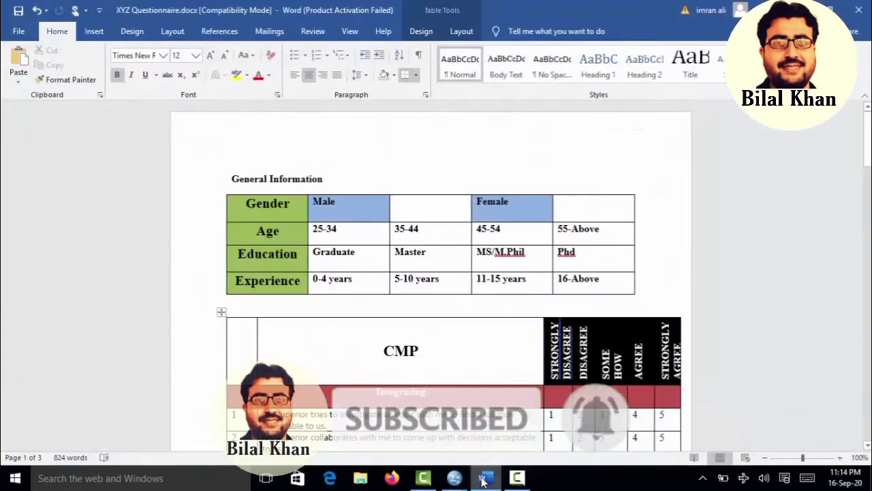
pyautogui.click(483, 480)
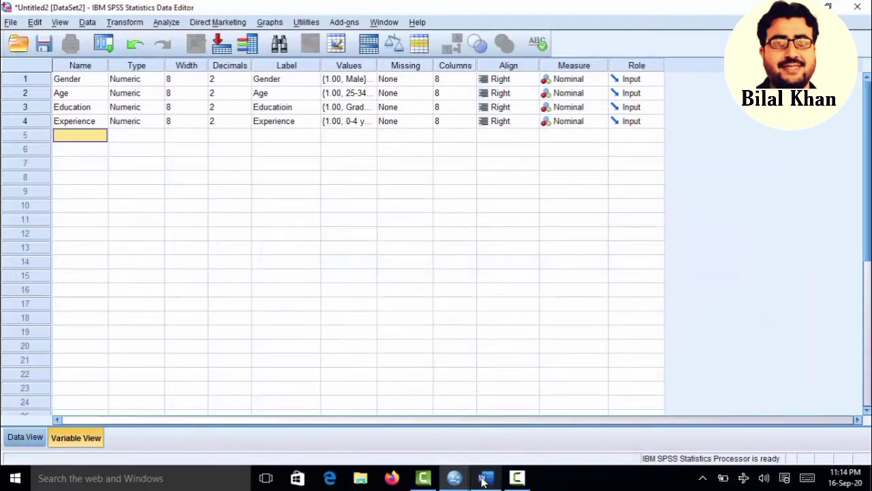
pyautogui.click(484, 479)
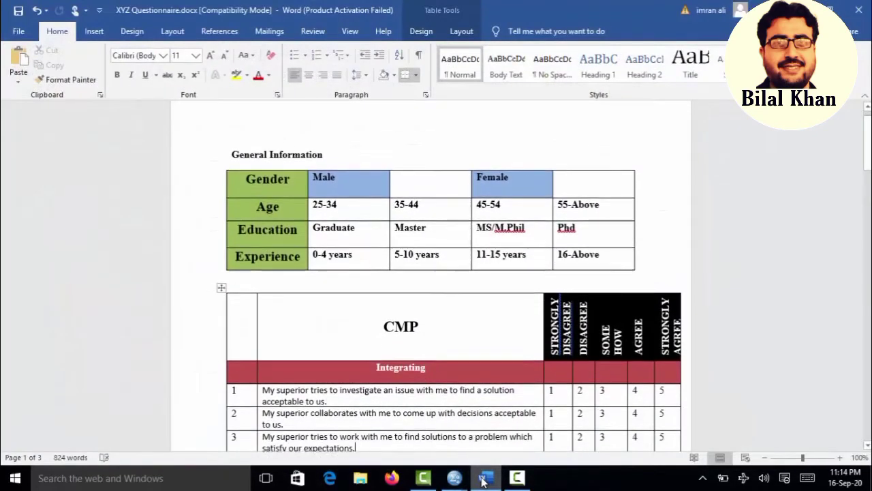
pyautogui.scroll(-3, 483, 479)
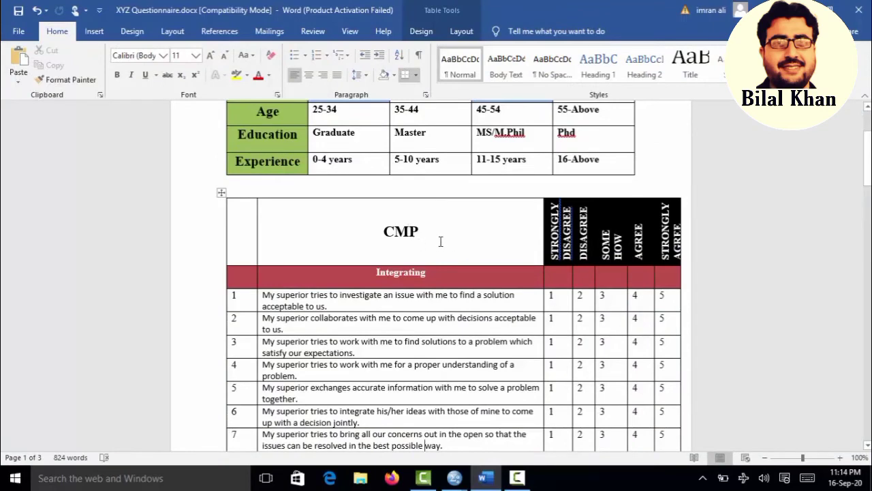
pyautogui.moveTo(868, 171); pyautogui.dragTo(868, 181)
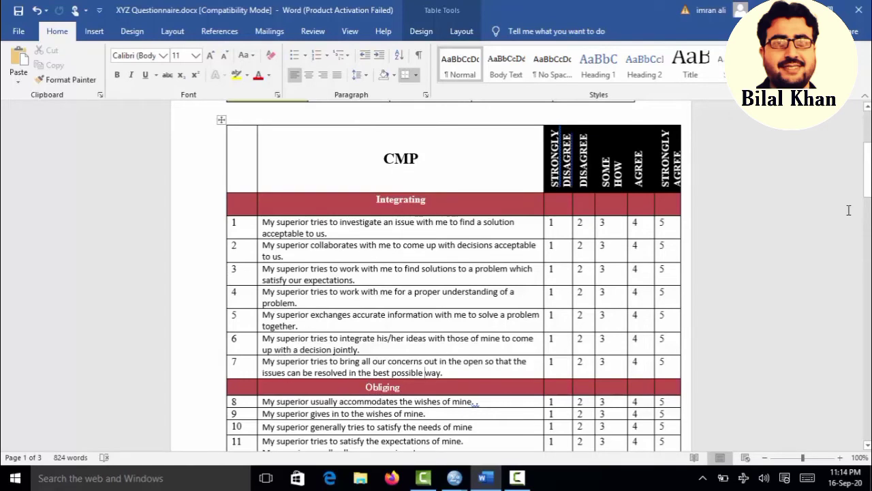
pyautogui.moveTo(868, 170); pyautogui.dragTo(868, 187)
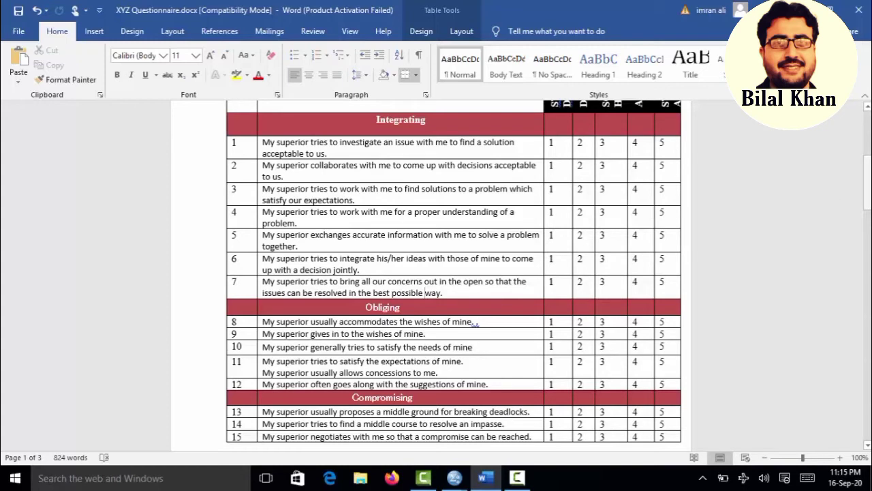
pyautogui.moveTo(867, 182); pyautogui.dragTo(868, 140)
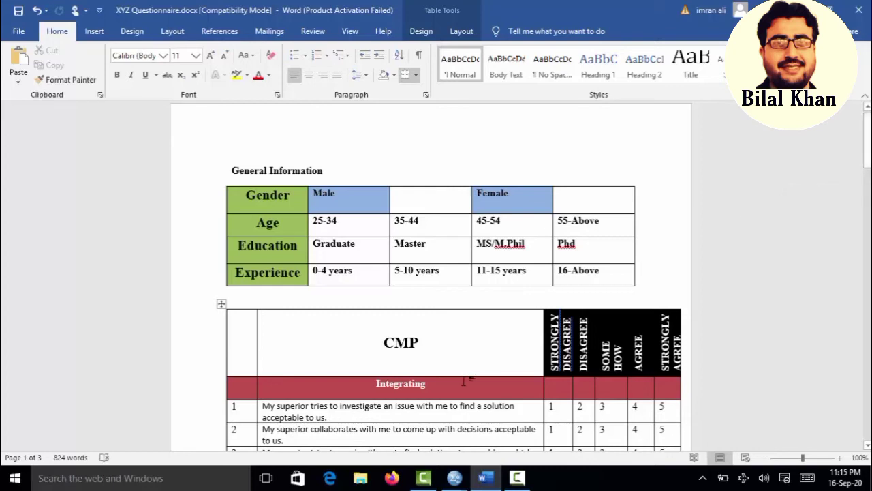
pyautogui.moveTo(482, 482)
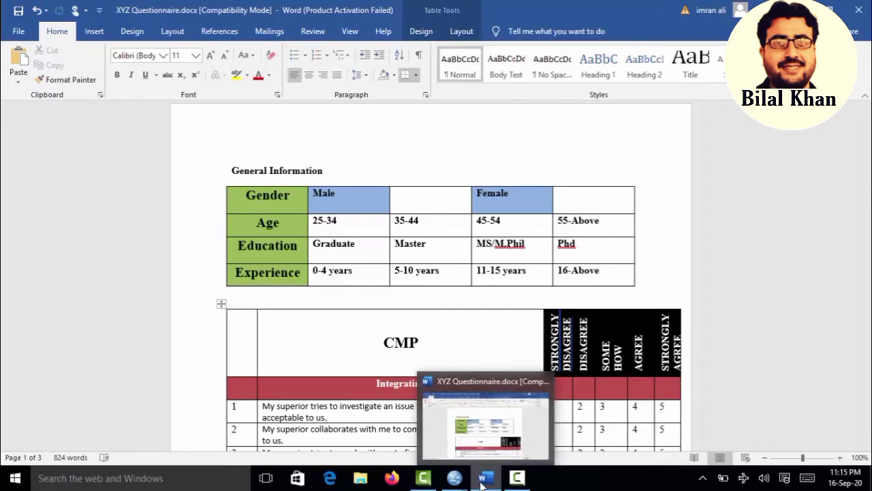
pyautogui.moveTo(867, 140); pyautogui.dragTo(867, 166)
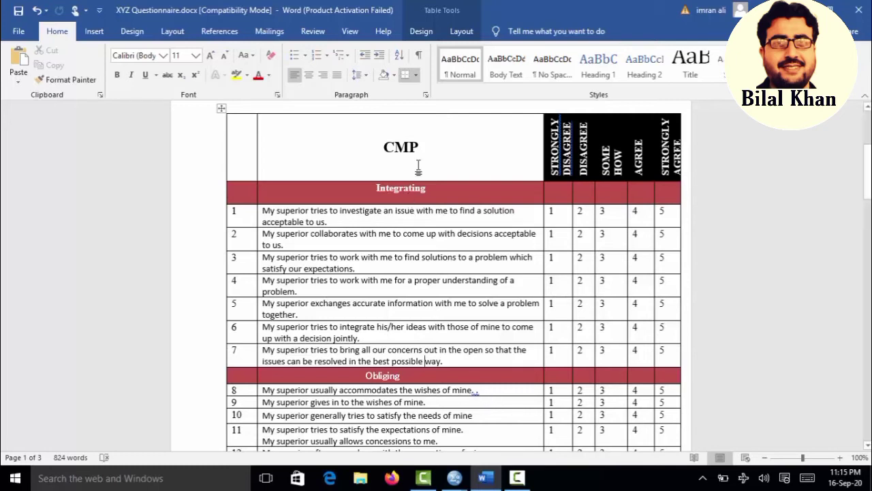
pyautogui.click(488, 478)
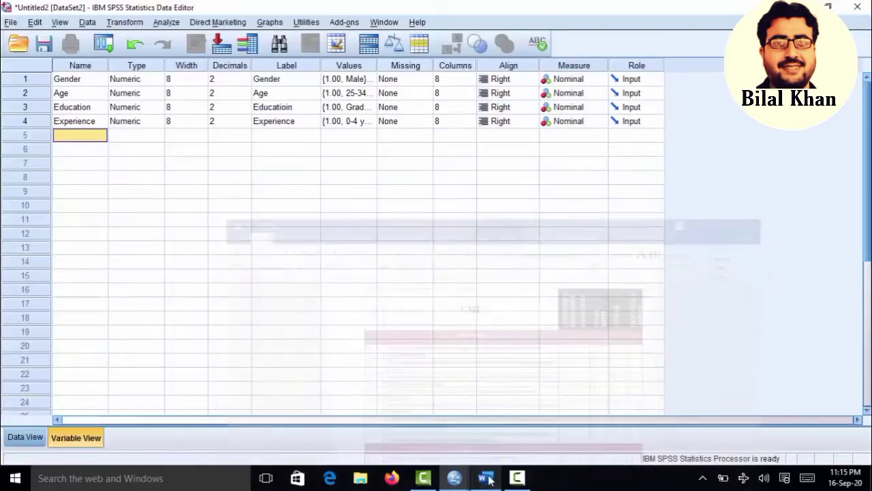
# Add a variable named Int1 below Experience and copy the first Integrating item's text from the Word questionnaire.
pyautogui.click(87, 141)
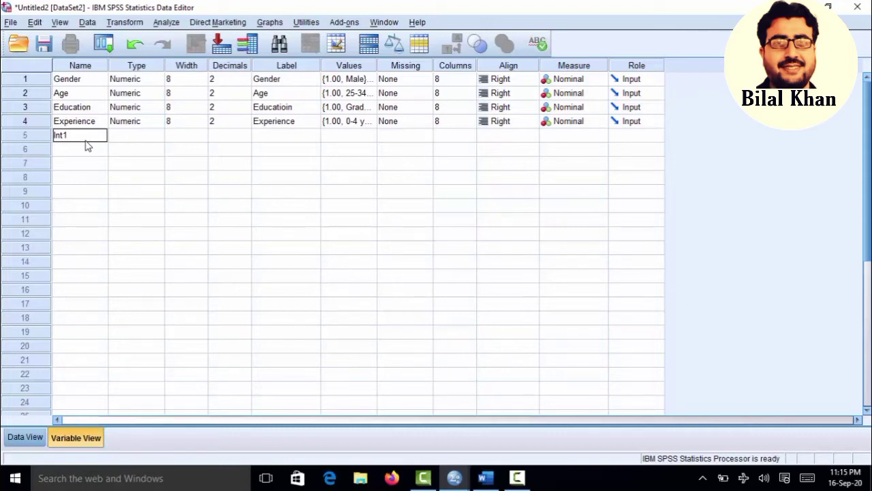
pyautogui.press('Return')
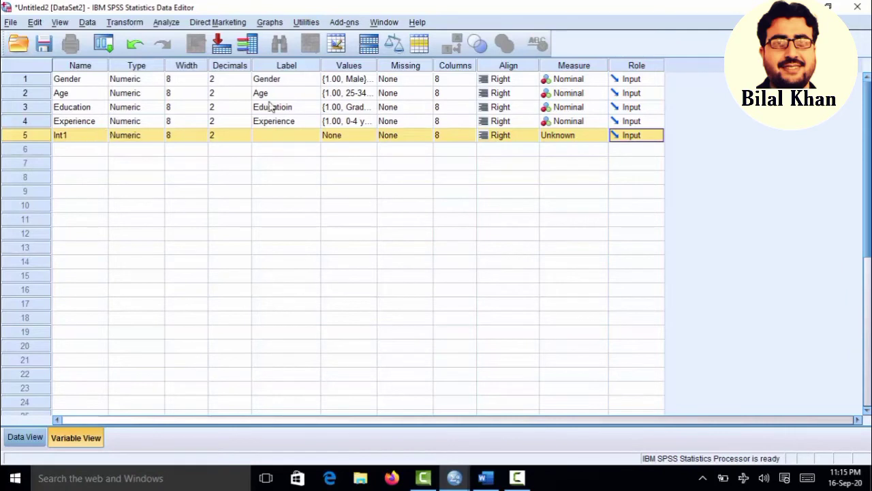
pyautogui.click(280, 141)
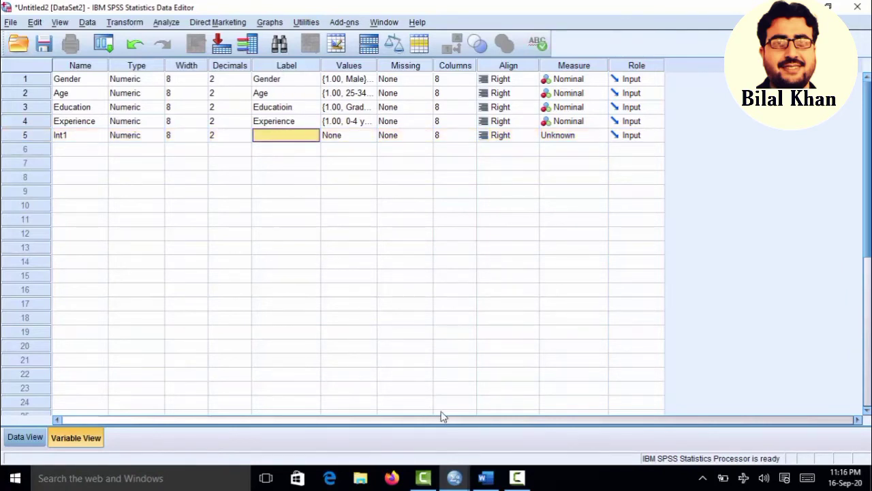
pyautogui.click(484, 477)
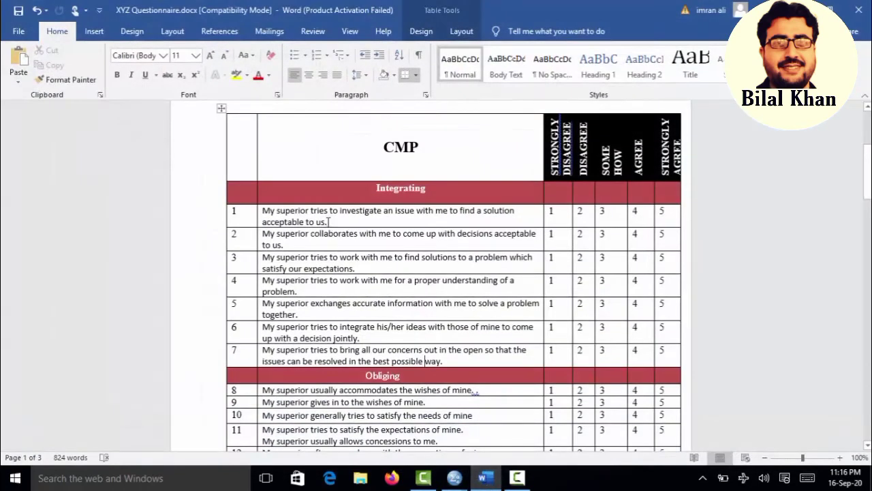
pyautogui.moveTo(329, 222); pyautogui.dragTo(269, 214)
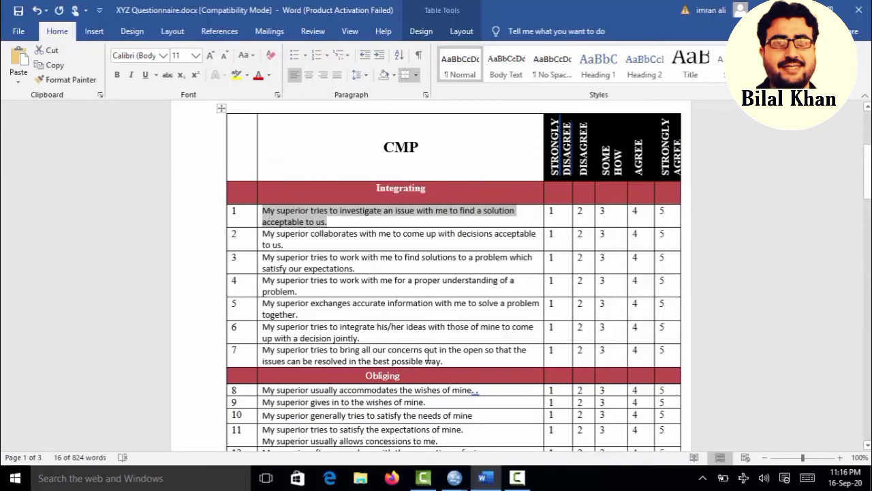
pyautogui.rightClick(311, 217)
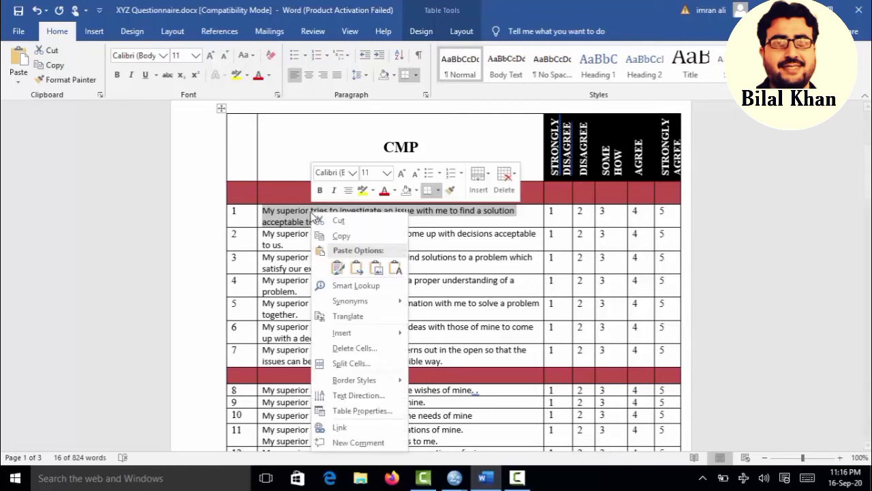
pyautogui.click(346, 237)
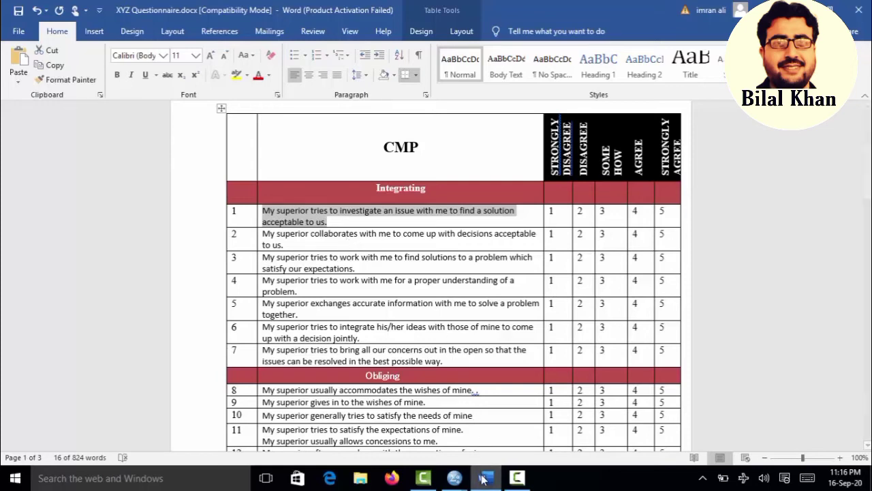
# Paste the copied item text as Int1's label in SPSS and widen the Label column slightly.
pyautogui.click(454, 477)
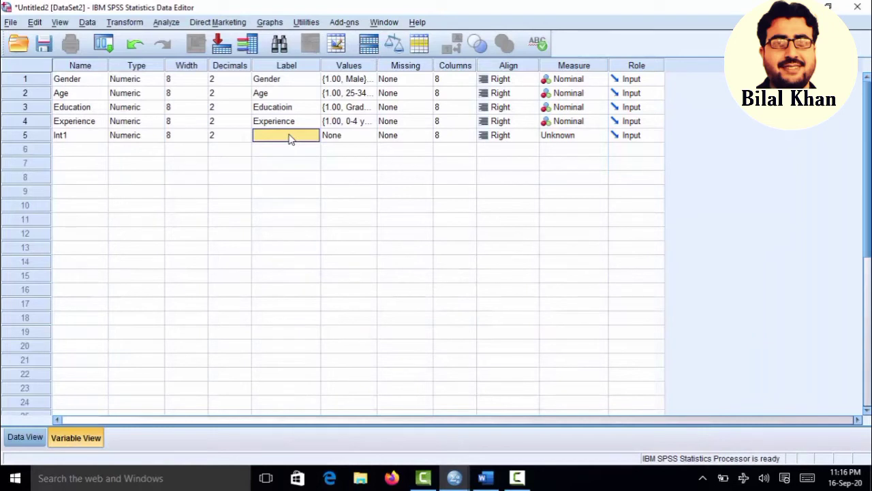
pyautogui.hotkey('ctrl', 'v')
pyautogui.doubleClick(289, 136)
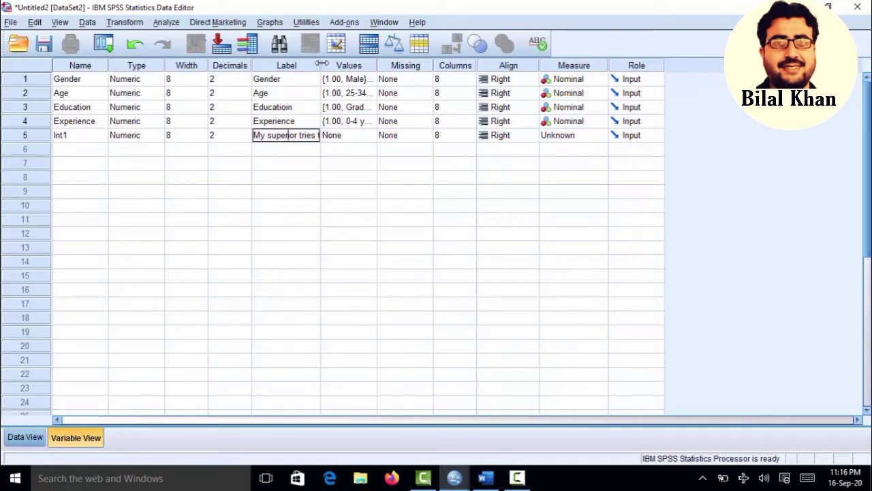
pyautogui.moveTo(321, 64); pyautogui.dragTo(335, 88)
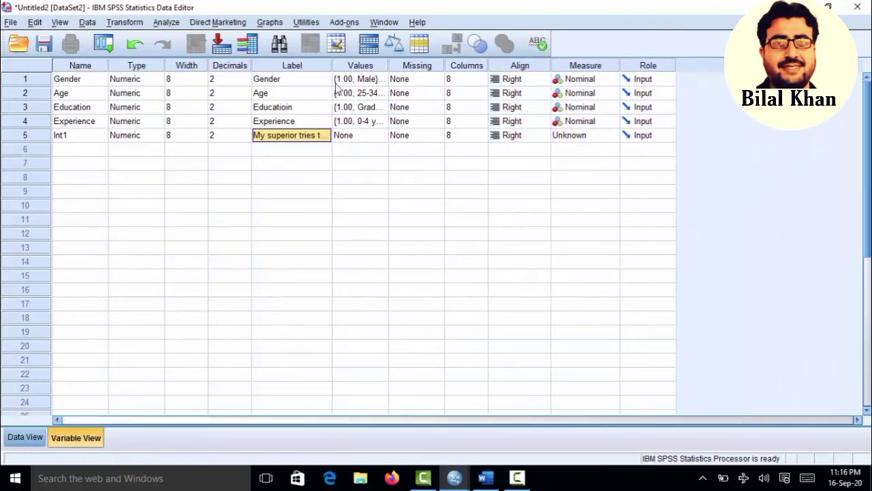
# Add a variable named Int2 in the row below Int1.
pyautogui.click(98, 150)
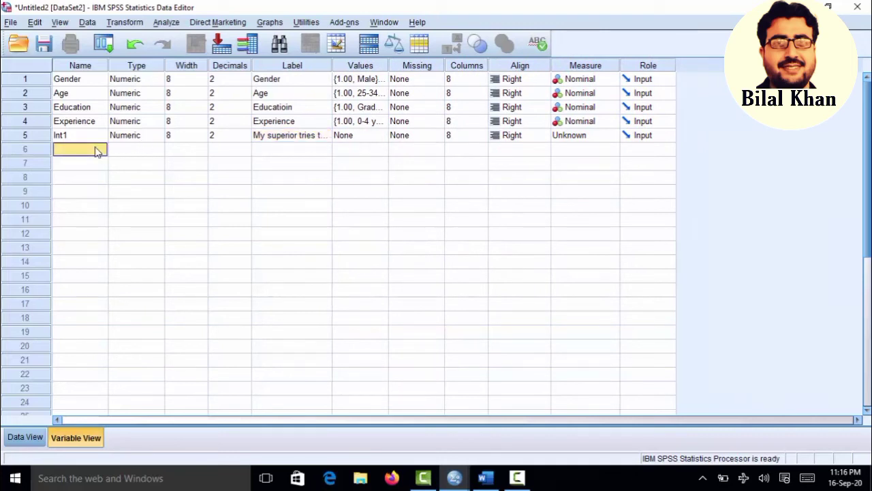
pyautogui.click(98, 151)
pyautogui.write('Int')
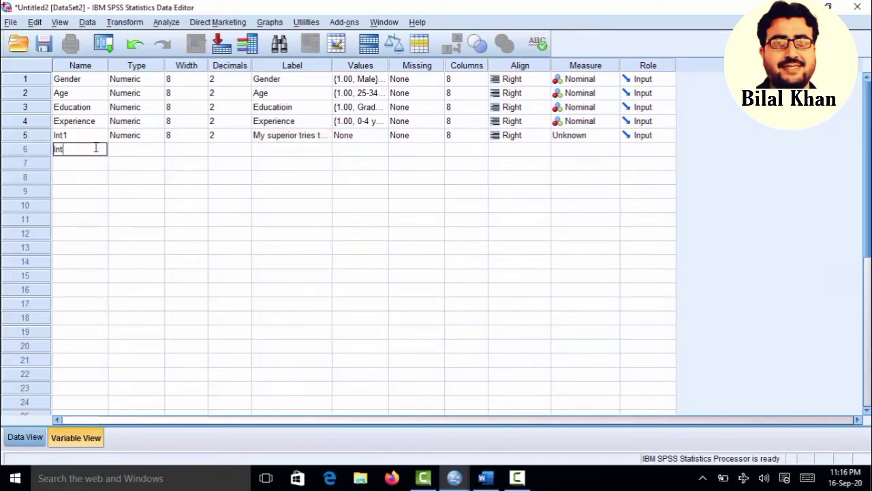
pyautogui.write('2')
pyautogui.press('Return')
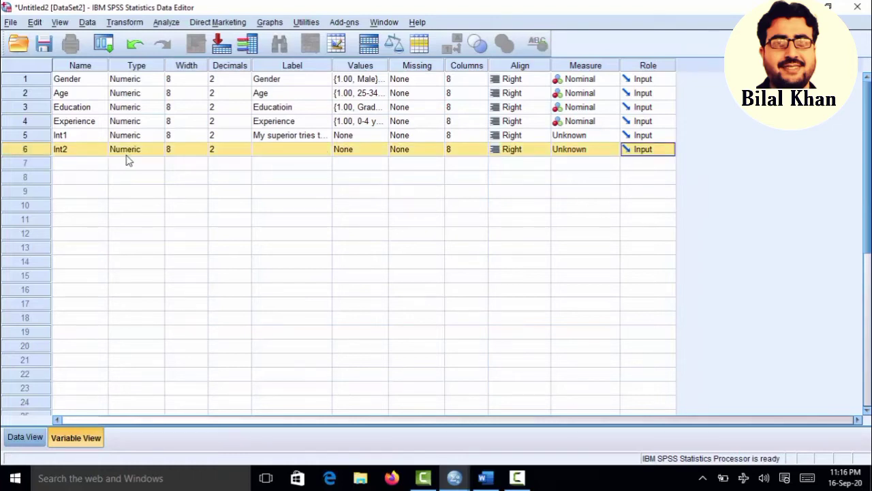
pyautogui.click(263, 153)
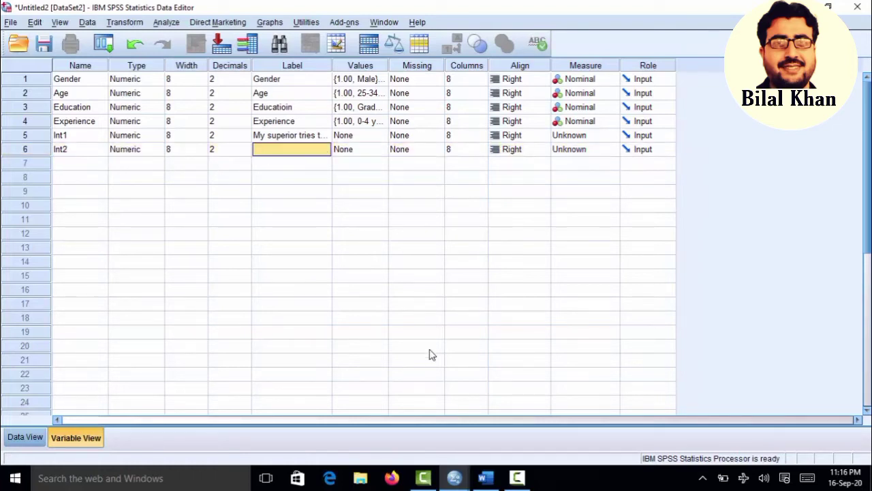
pyautogui.rightClick(429, 349)
# Add the value label 1 = Strongly Disagree for Int1, checking the agreement scale in the Word questionnaire.
pyautogui.click(286, 136)
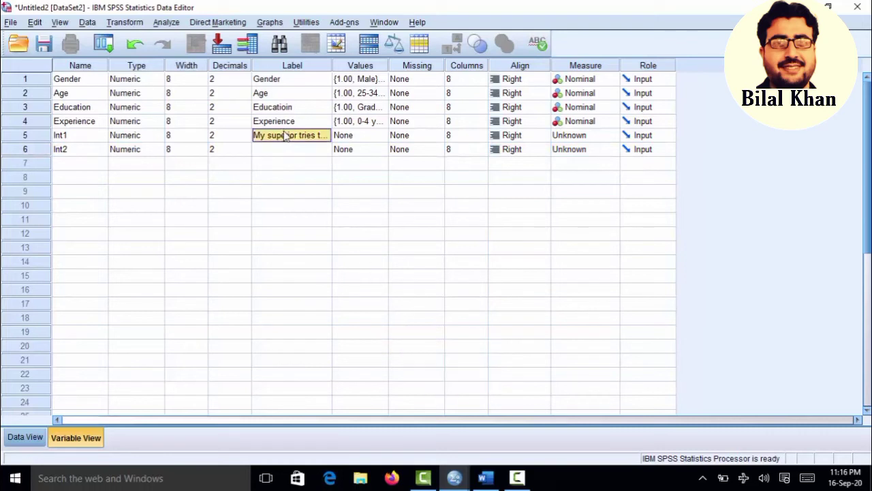
pyautogui.click(368, 138)
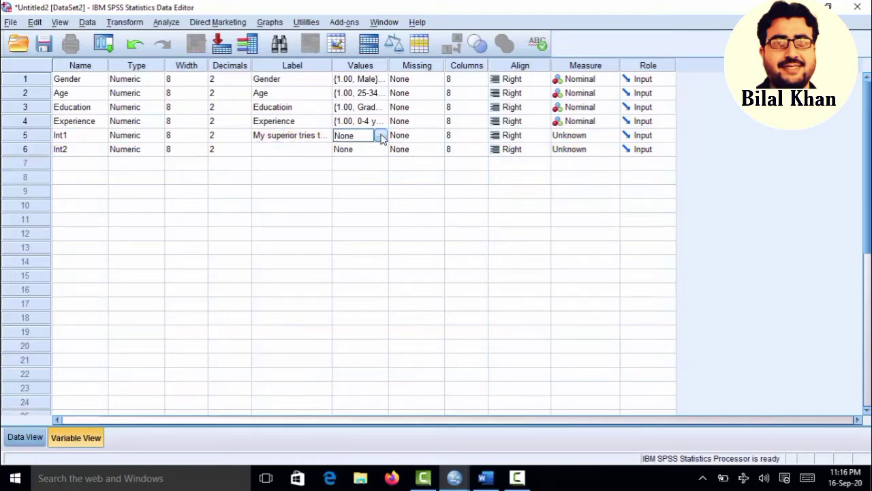
pyautogui.click(380, 137)
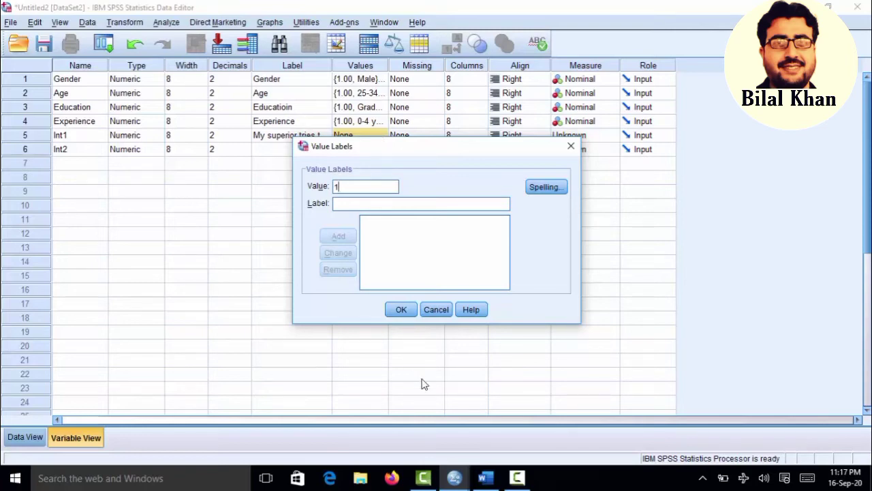
pyautogui.click(481, 477)
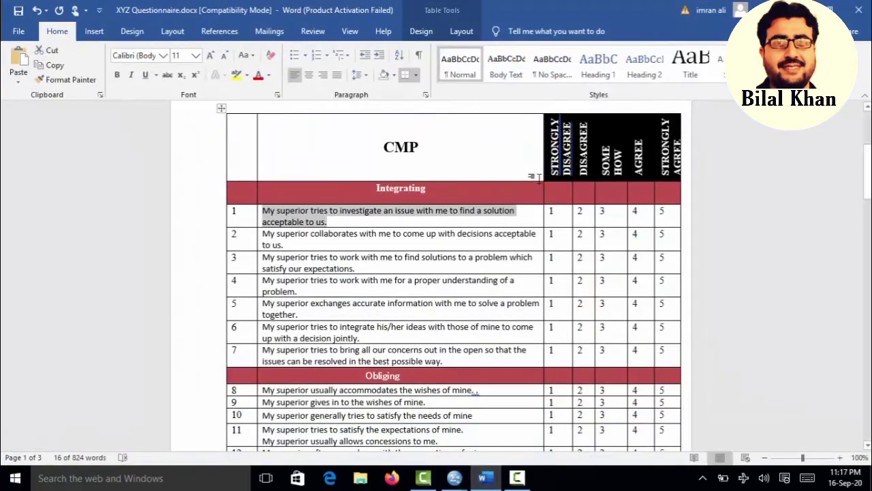
pyautogui.click(555, 212)
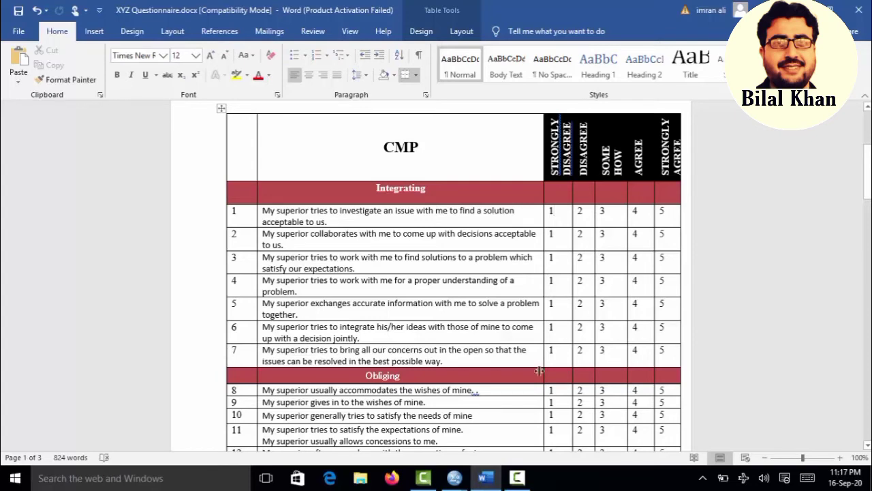
pyautogui.click(492, 477)
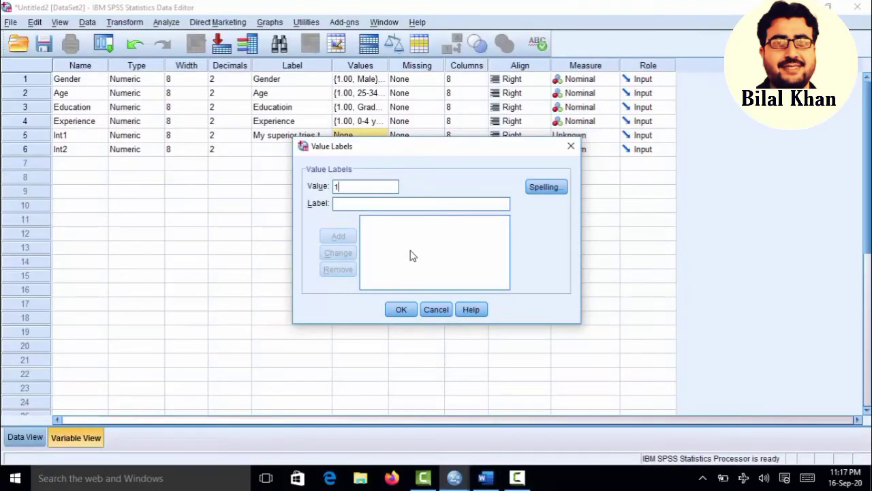
pyautogui.write('Str')
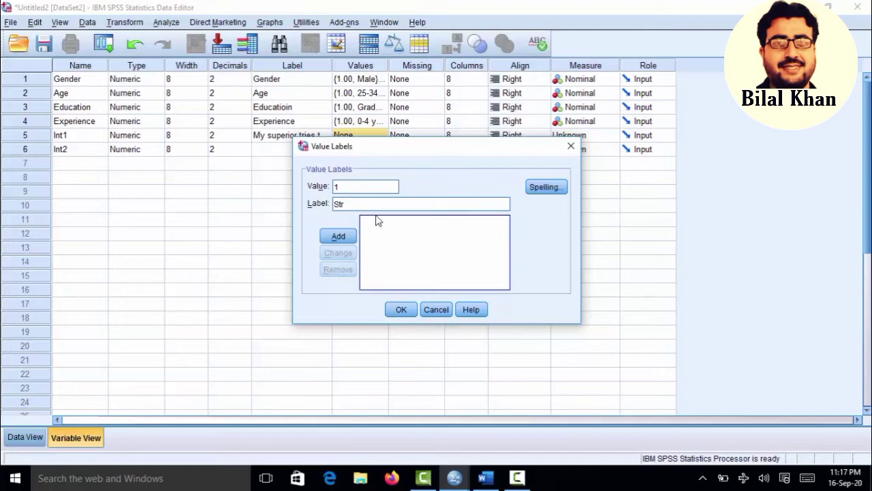
pyautogui.write('ong')
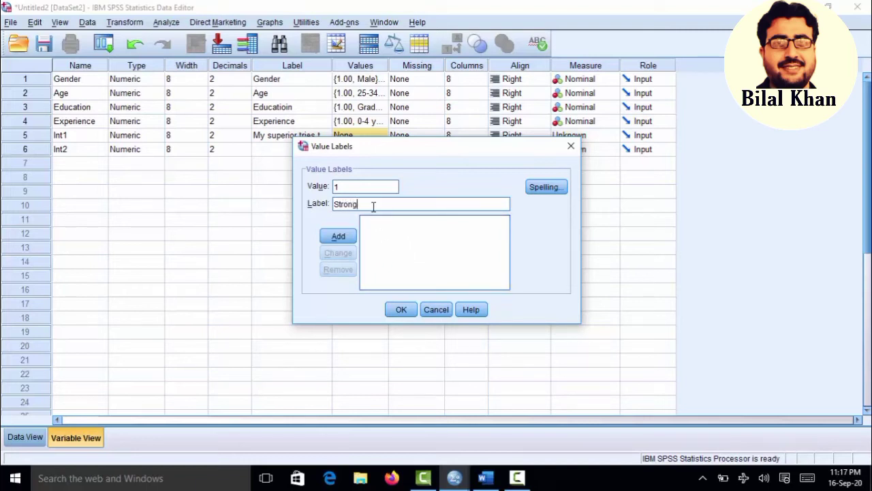
pyautogui.write('ly Disagree')
pyautogui.click(338, 236)
# Add the value label 2 = Disagree for Int1.
pyautogui.write('2')
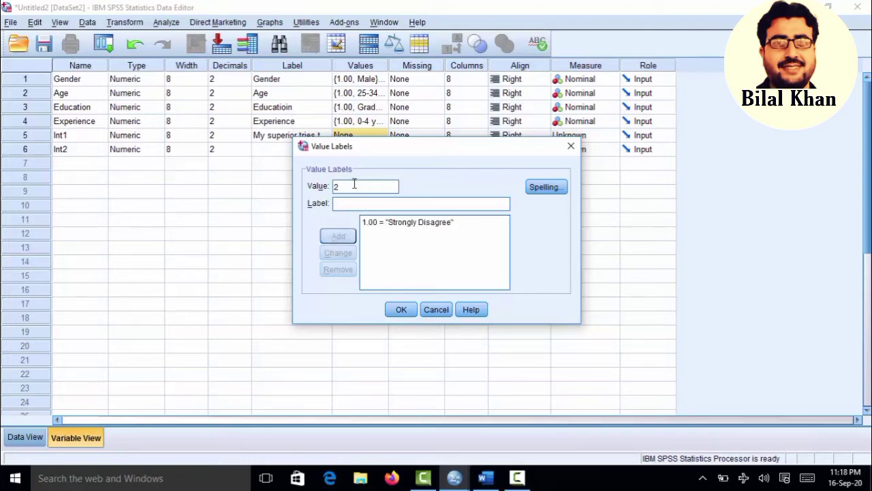
pyautogui.press('Tab')
pyautogui.write('Di')
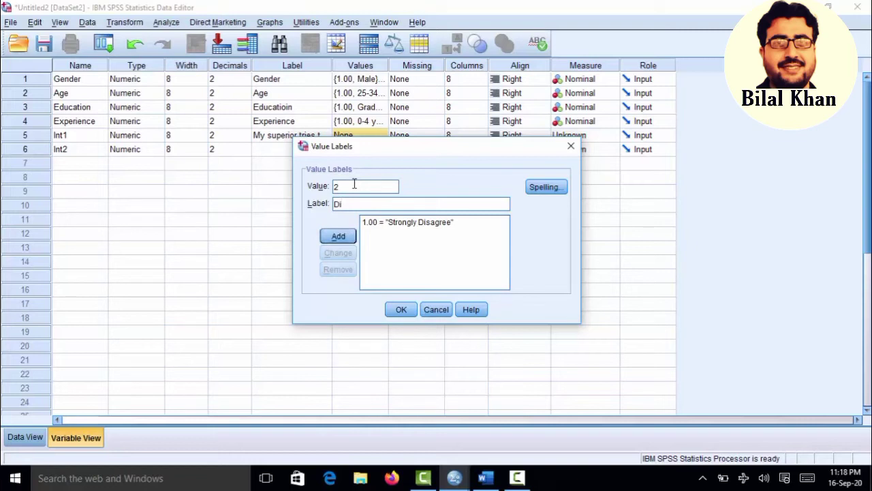
pyautogui.write('sagree')
pyautogui.click(340, 236)
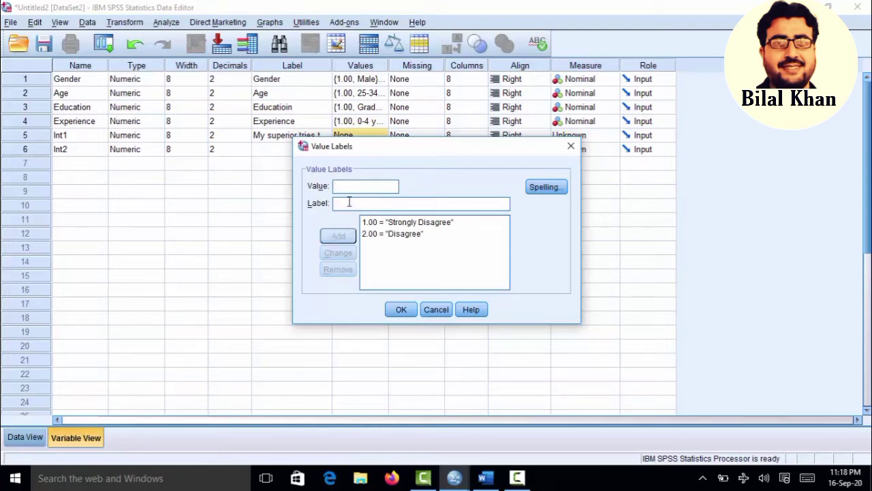
# Add the value label 3 = Some How for Int1.
pyautogui.write('4')
pyautogui.press('BackSpace')
pyautogui.write('3')
pyautogui.write('SomeHow')
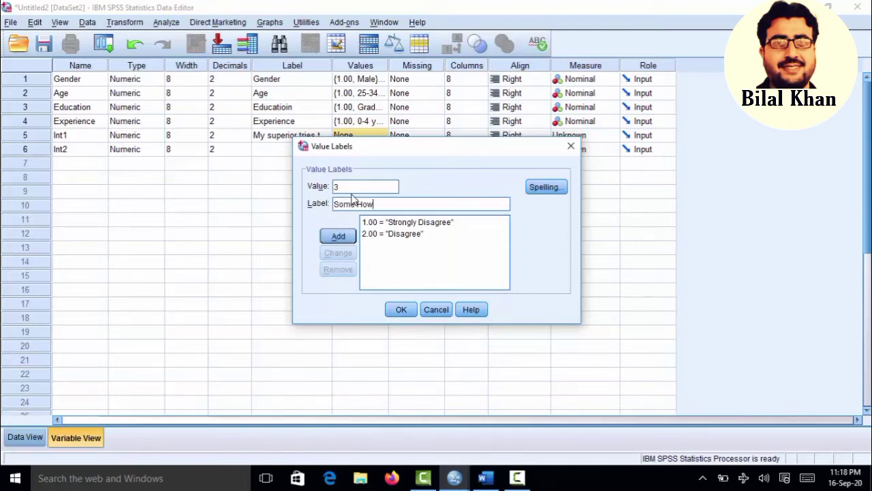
pyautogui.click(346, 236)
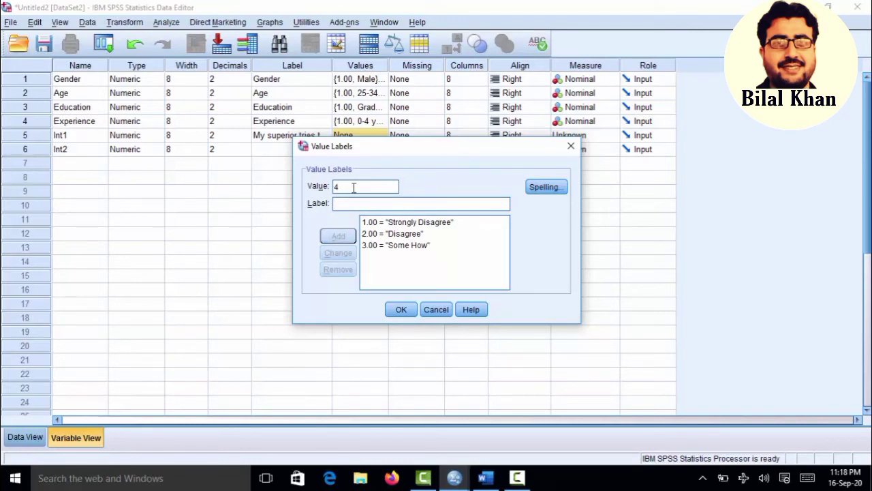
# Add the value label 4 = Agree for Int1.
pyautogui.press('Tab')
pyautogui.write('Ag')
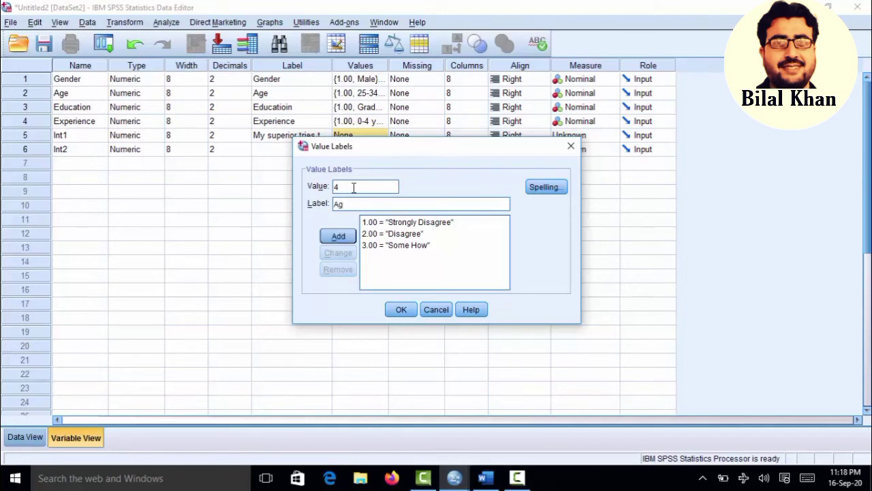
pyautogui.write('ree')
pyautogui.click(339, 235)
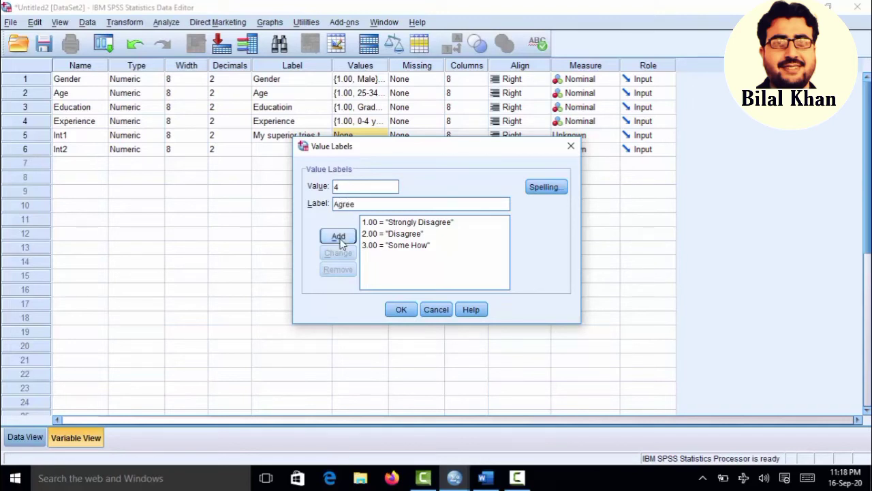
# Add the value label 5 = Strongly Agree for Int1 and apply the value labels.
pyautogui.click(345, 189)
pyautogui.write('5')
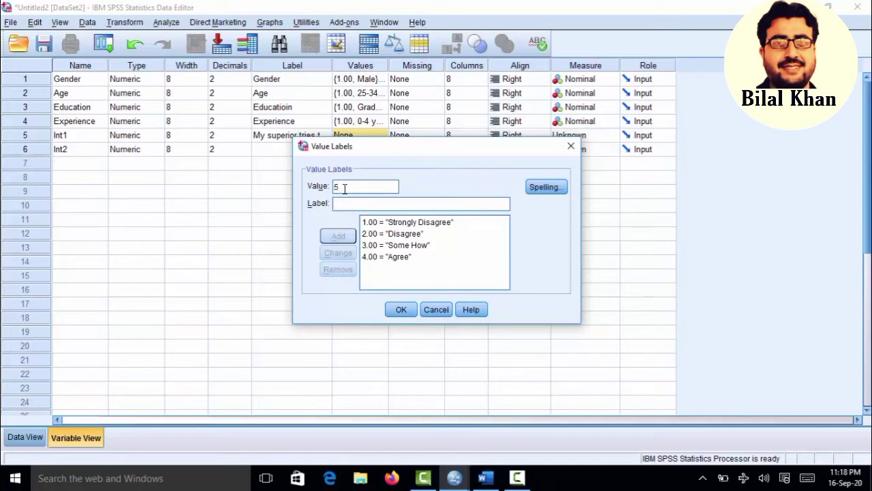
pyautogui.press('Tab')
pyautogui.write('Strongly')
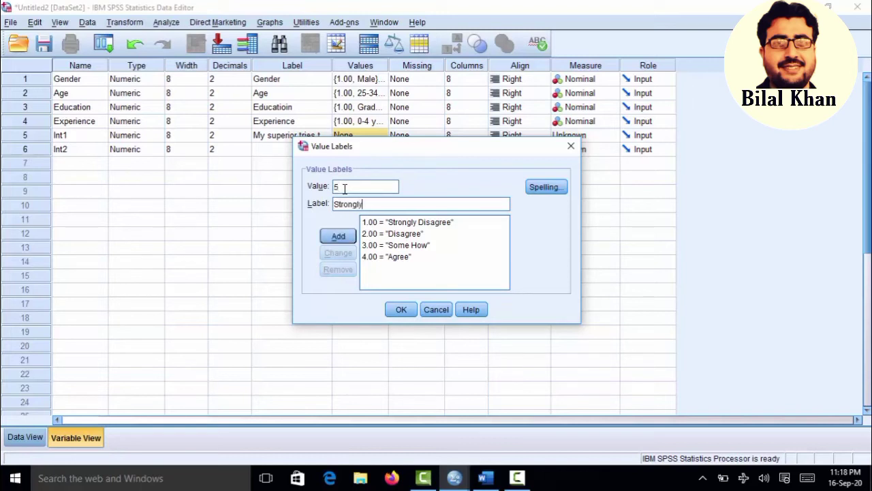
pyautogui.write(' Agree')
pyautogui.click(340, 236)
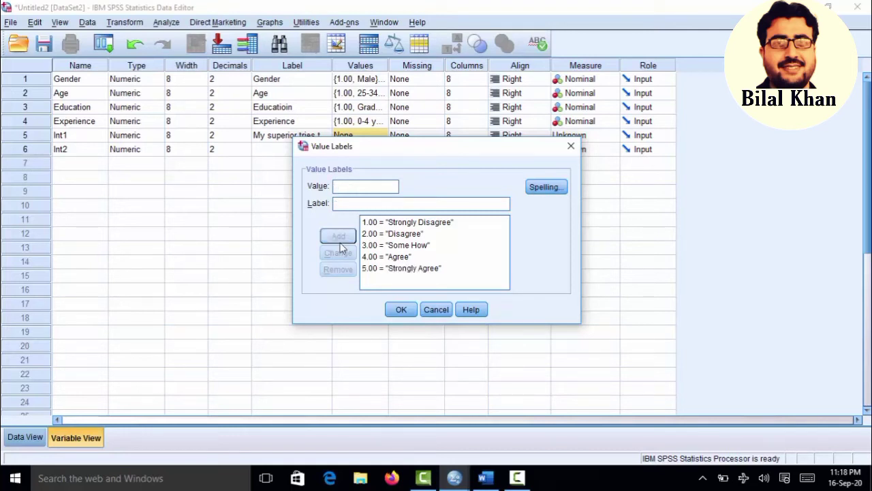
pyautogui.click(397, 310)
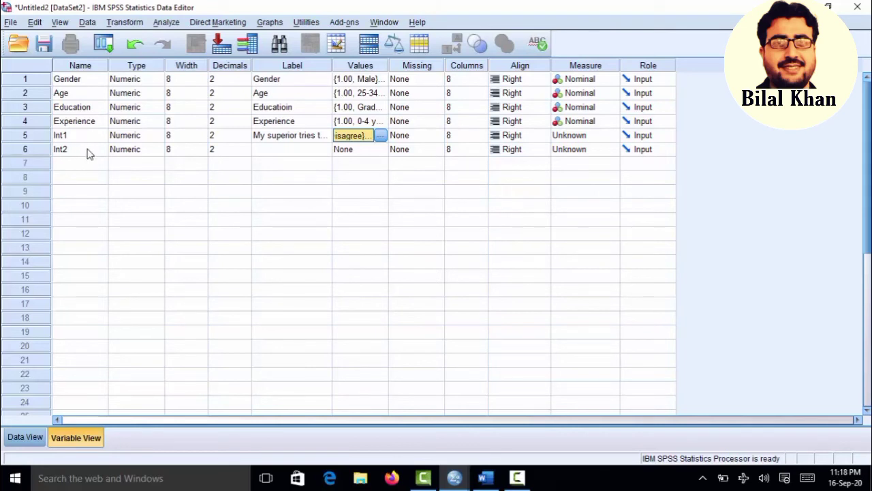
pyautogui.click(360, 150)
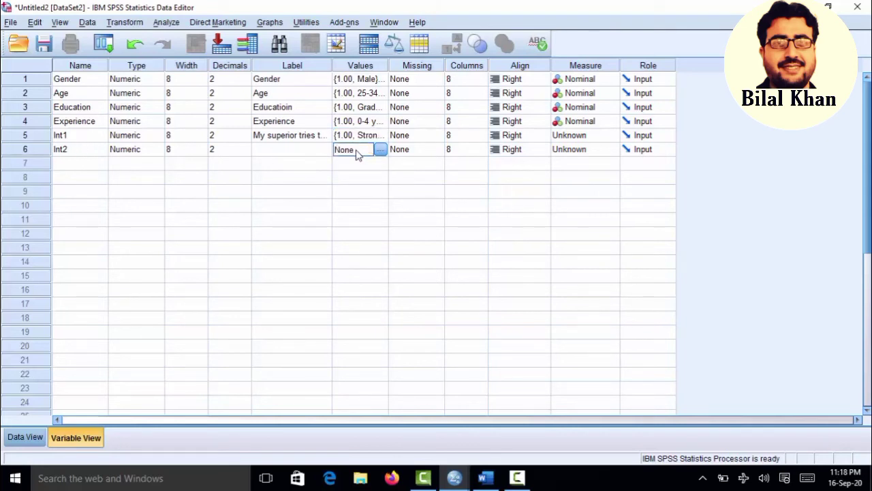
pyautogui.click(91, 164)
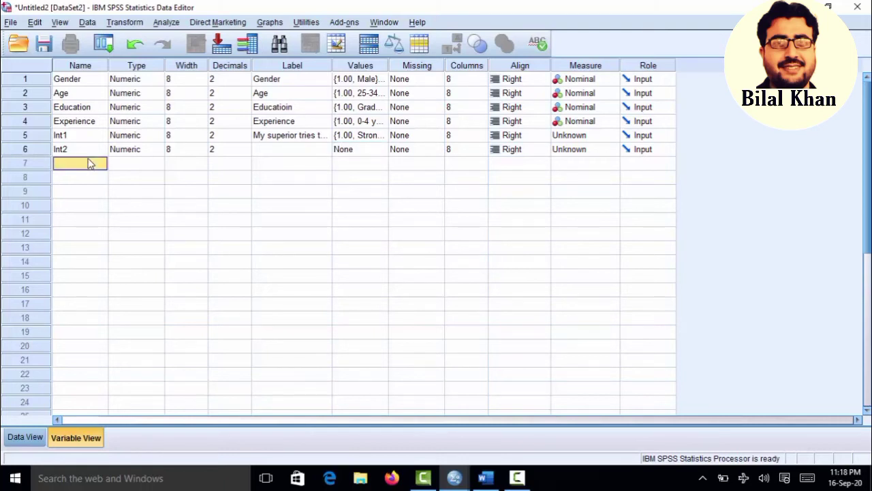
# Add the numeric variables Int3 and Int4 in rows 7 and 8.
pyautogui.write('Int3')
pyautogui.press('Return')
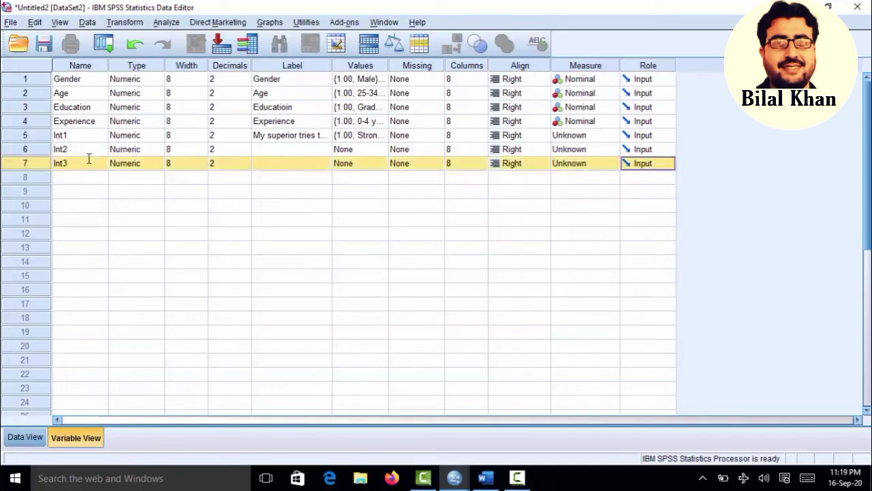
pyautogui.click(87, 181)
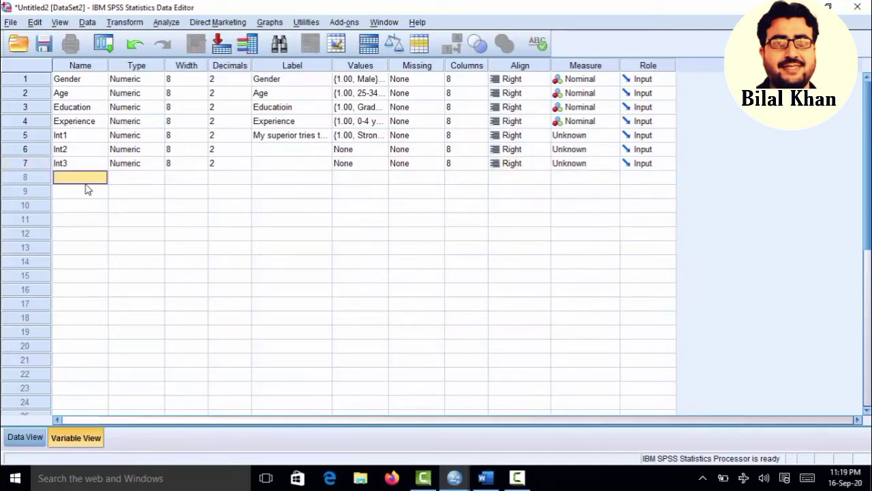
pyautogui.write('Int4')
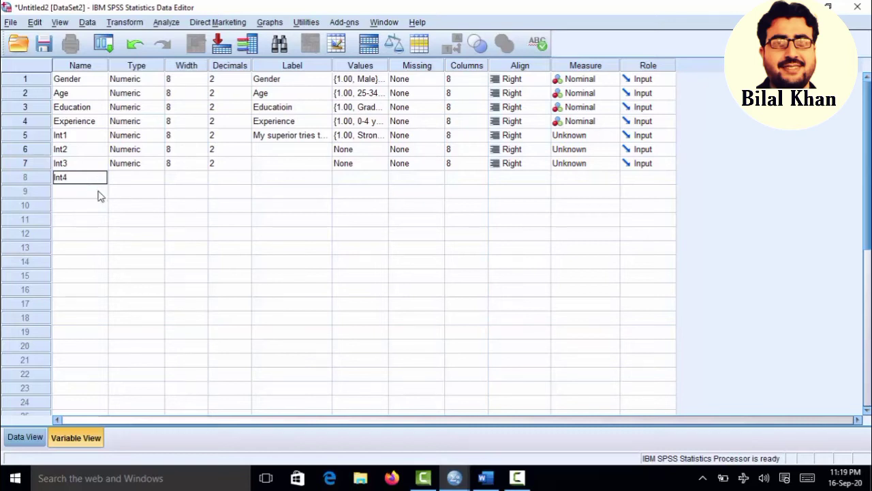
pyautogui.press('Return')
# Add the variables Int5, Int6 and Int7 in rows 9 to 11.
pyautogui.click(98, 193)
pyautogui.write('IN')
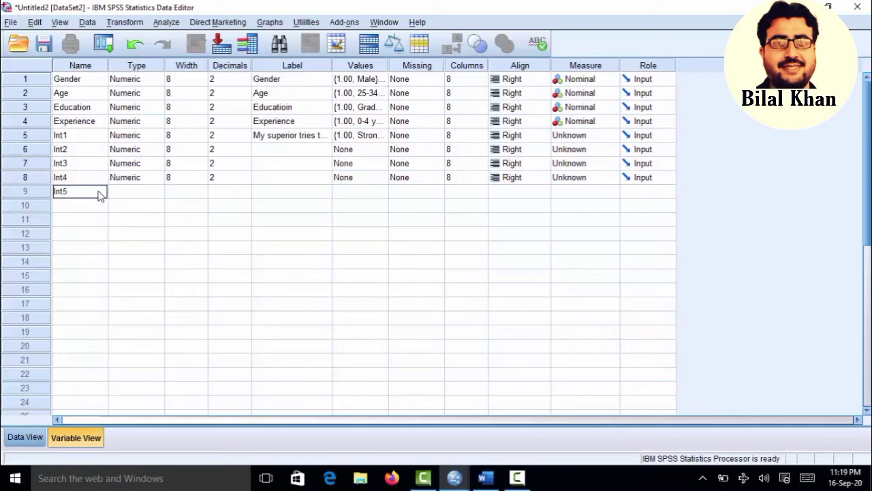
pyautogui.write('t5')
pyautogui.press('Return')
pyautogui.click(93, 206)
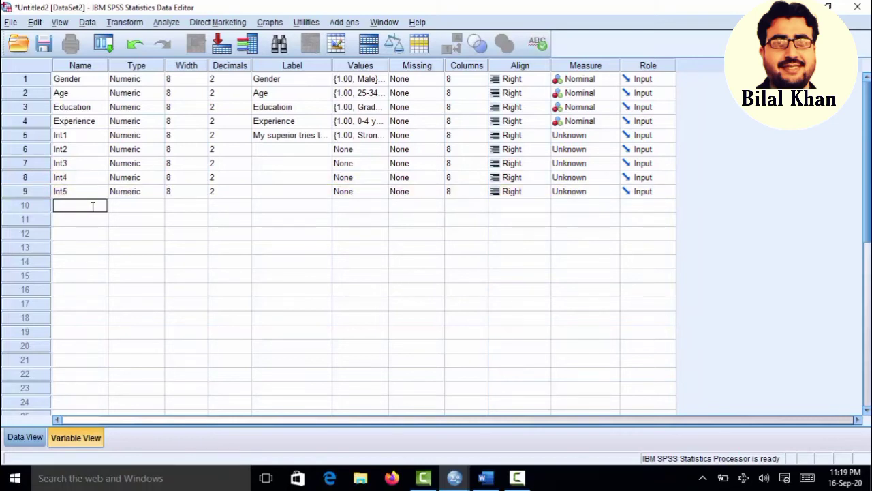
pyautogui.write('Int6')
pyautogui.click(93, 220)
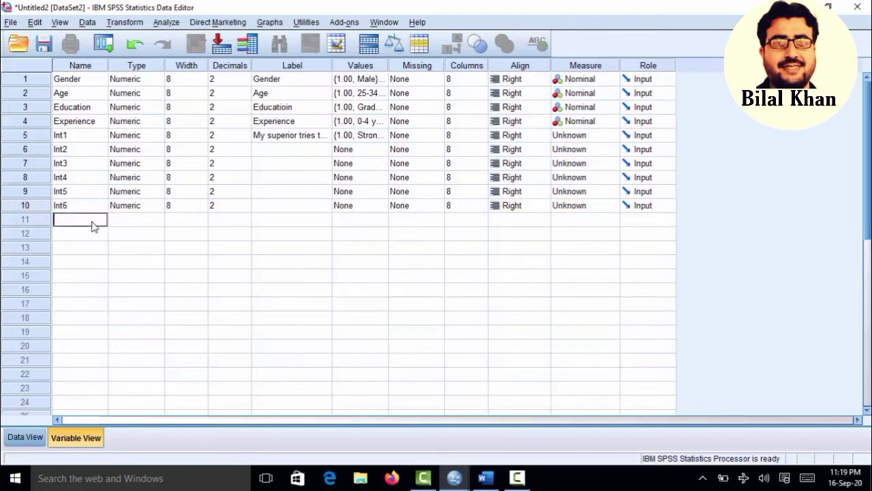
pyautogui.write('Int7')
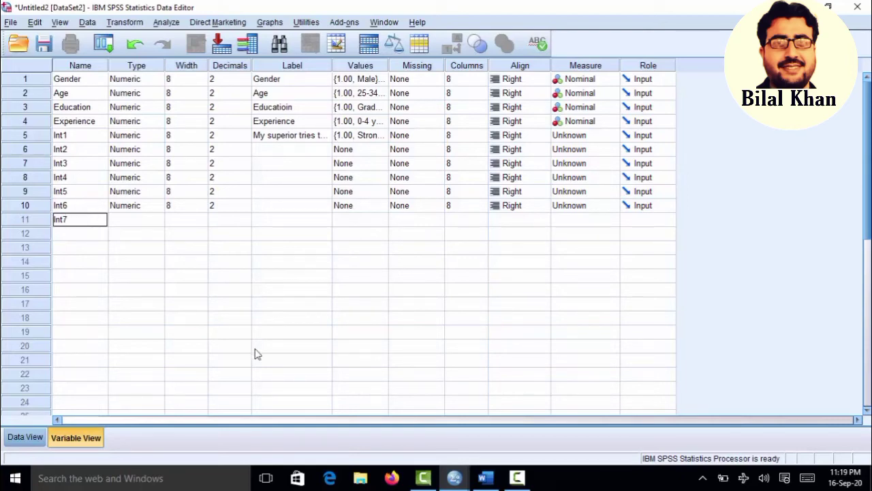
# Check the Obliging items in the Word questionnaire and add the variable Obl1 in row 12 of the SPSS dataset.
pyautogui.click(485, 478)
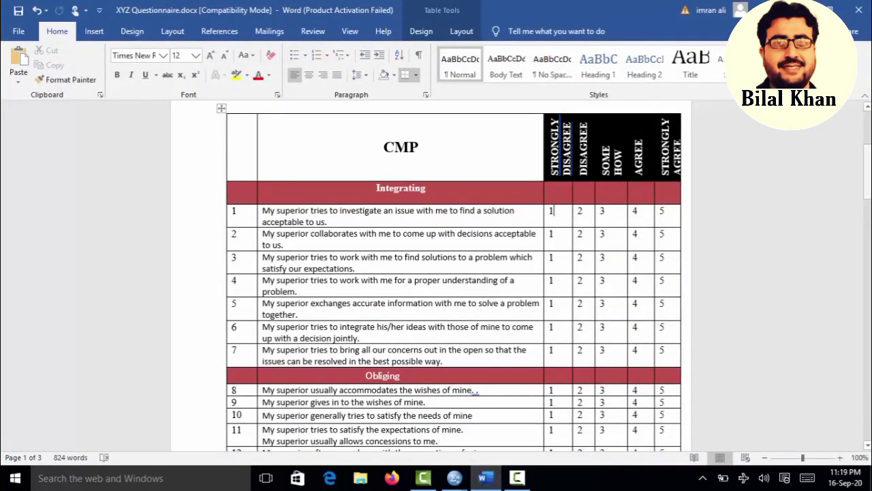
pyautogui.moveTo(868, 172); pyautogui.dragTo(867, 198)
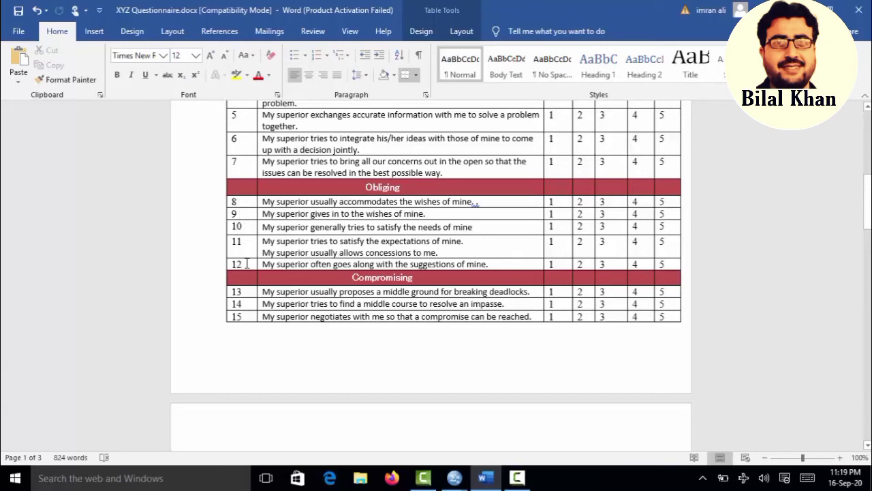
pyautogui.hotkey('alt', 'Tab')
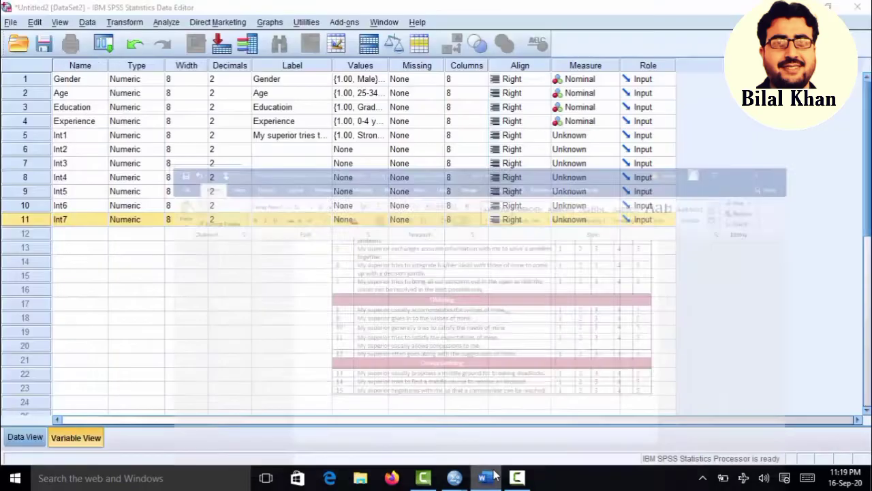
pyautogui.click(94, 236)
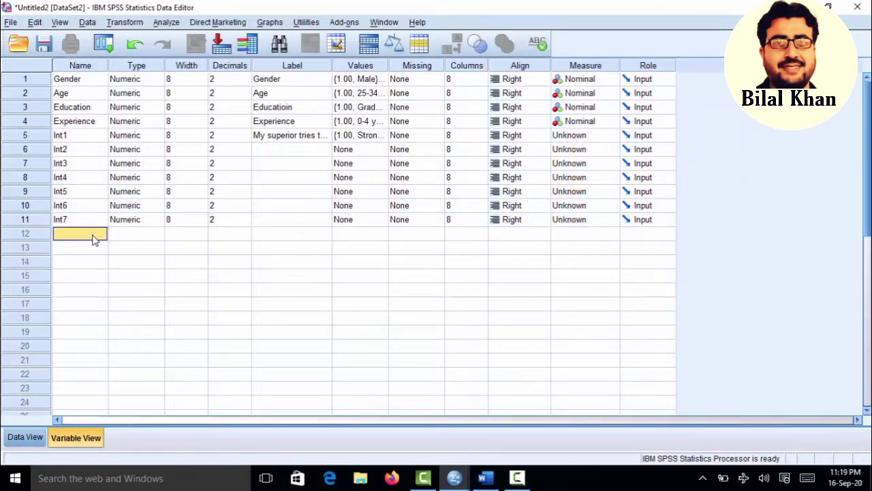
pyautogui.write('On')
pyautogui.press('BackSpace')
# Add the variables Obl2 and Obl3 in rows 13 and 14.
pyautogui.click(94, 251)
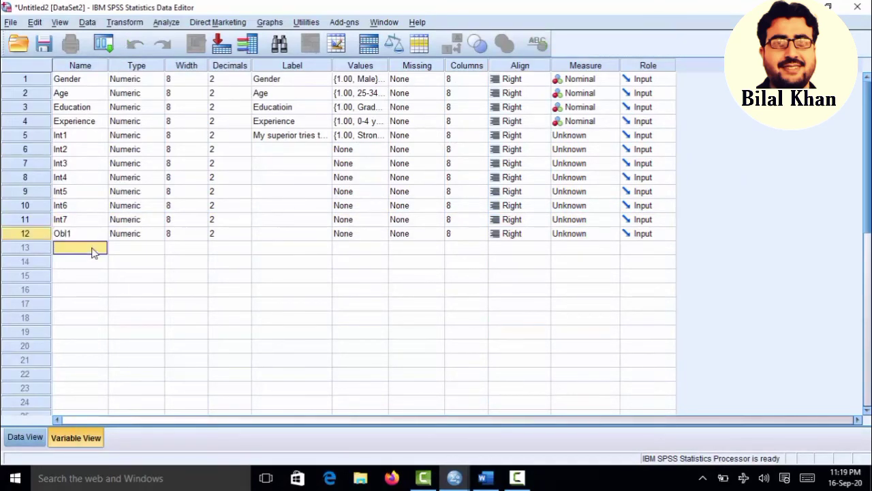
pyautogui.write('Obl22')
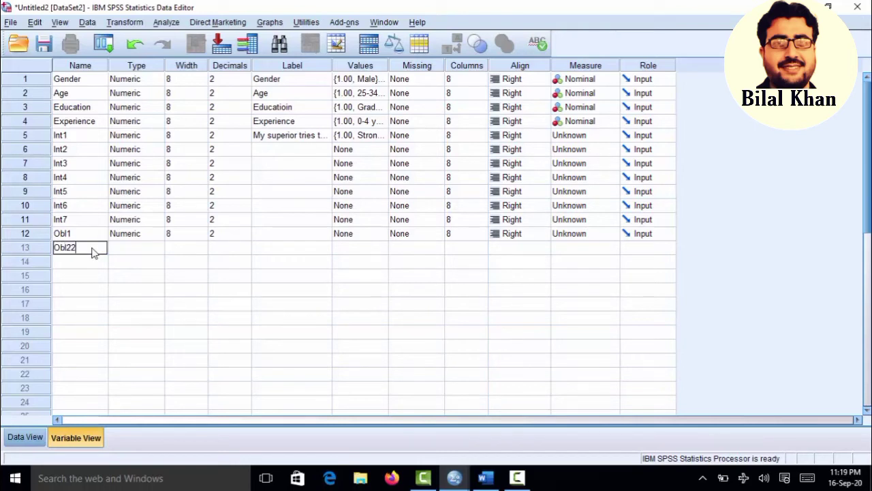
pyautogui.press('BackSpace')
pyautogui.click(94, 268)
pyautogui.write('Obl')
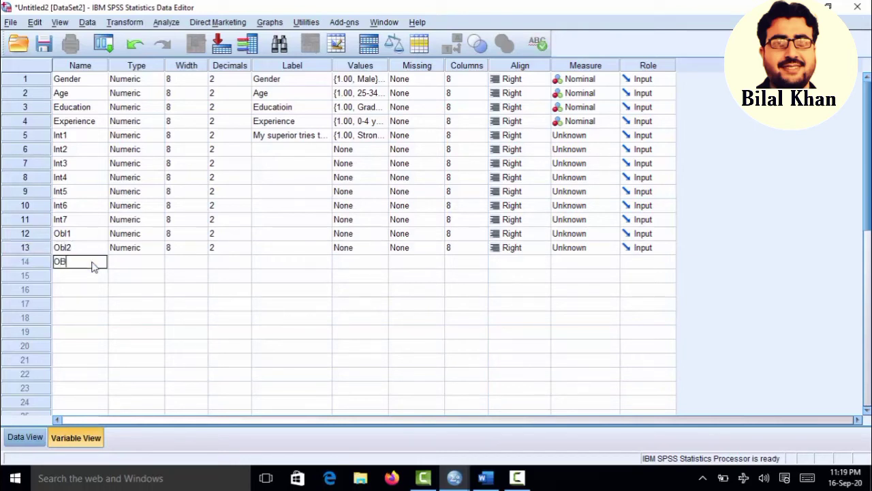
pyautogui.press('BackSpace')
pyautogui.press('BackSpace')
pyautogui.write('bl4')
# Add the variables Ob4 and Obl5 in rows 15 and 16.
pyautogui.click(94, 283)
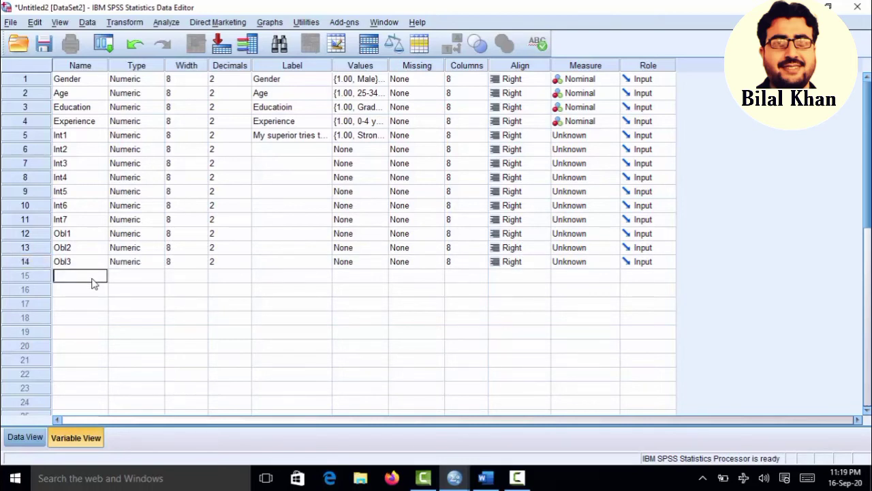
pyautogui.write('Oble')
pyautogui.press('BackSpace')
pyautogui.write('4')
pyautogui.click(94, 292)
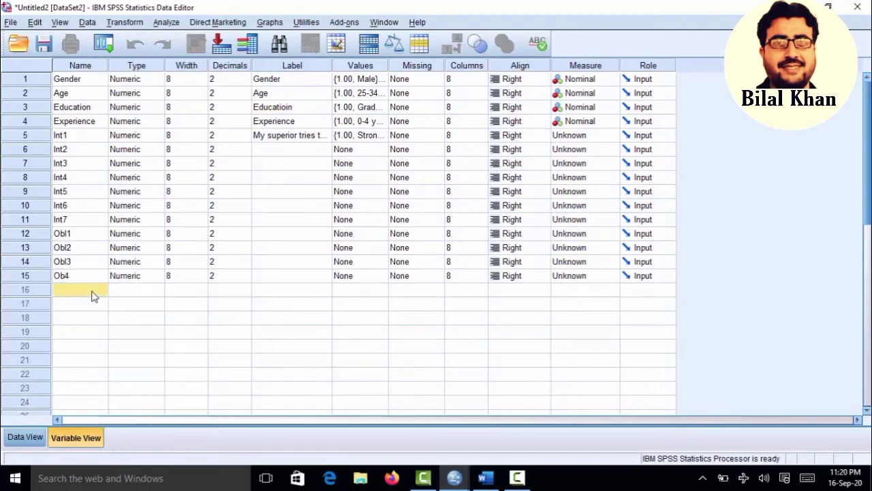
pyautogui.write('Obl')
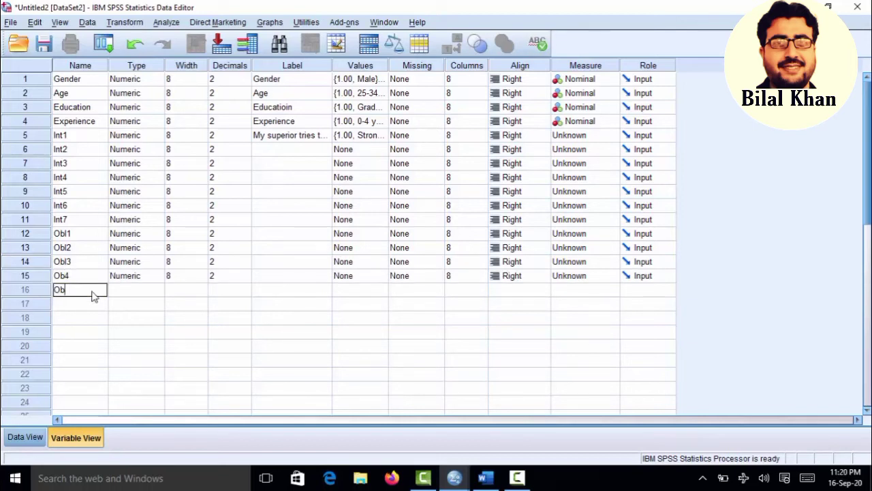
pyautogui.write('5')
pyautogui.press('Return')
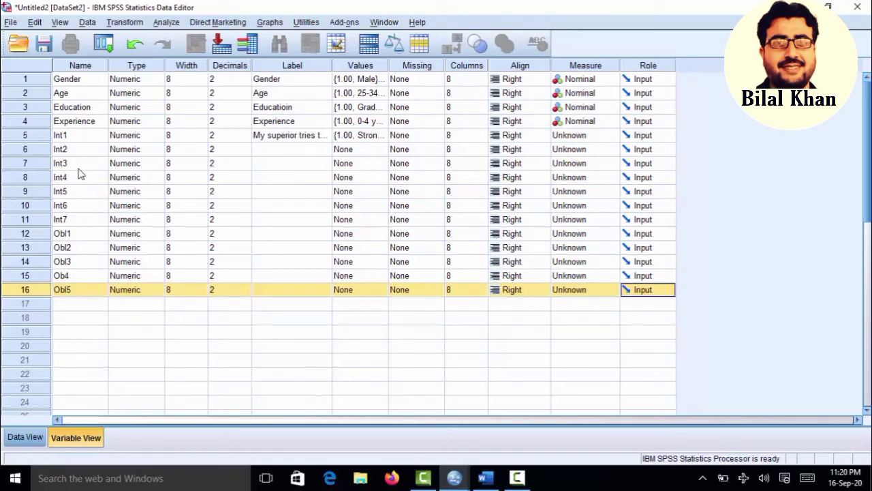
# Switch to the Word questionnaire and copy item 2, "My superior collaborates with me to come up with decisions acceptable to us.".
pyautogui.click(278, 154)
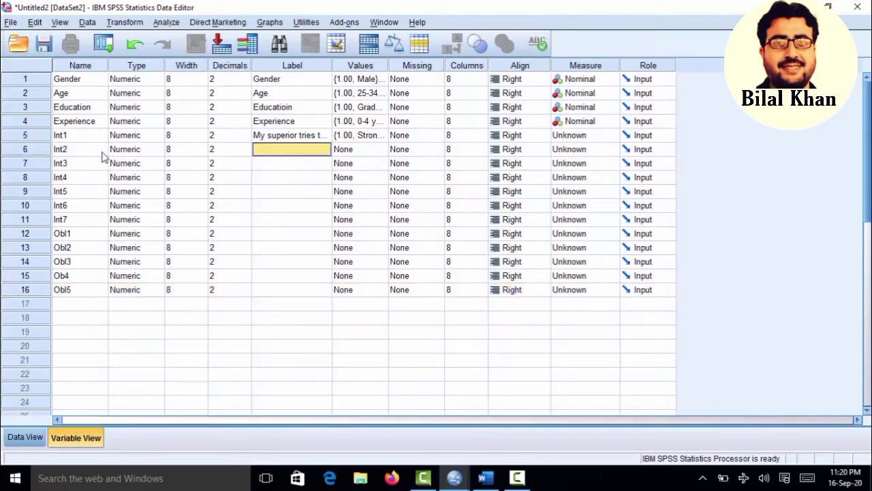
pyautogui.click(484, 478)
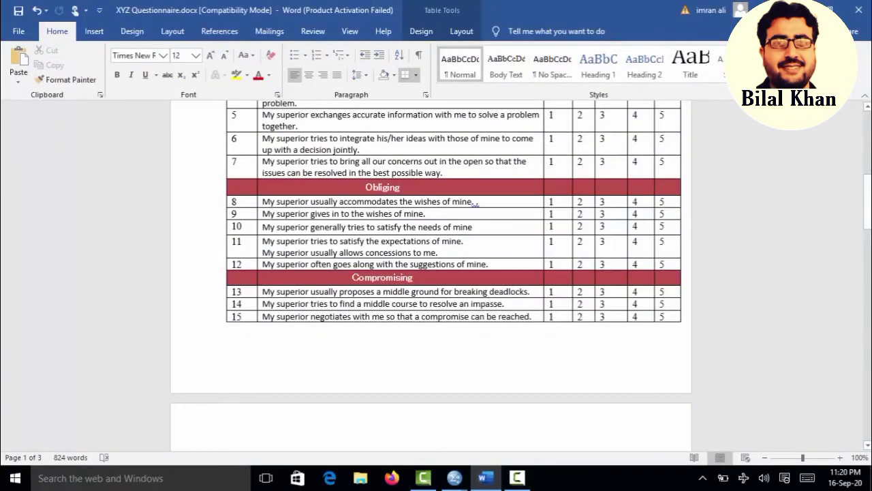
pyautogui.moveTo(867, 204); pyautogui.dragTo(867, 157)
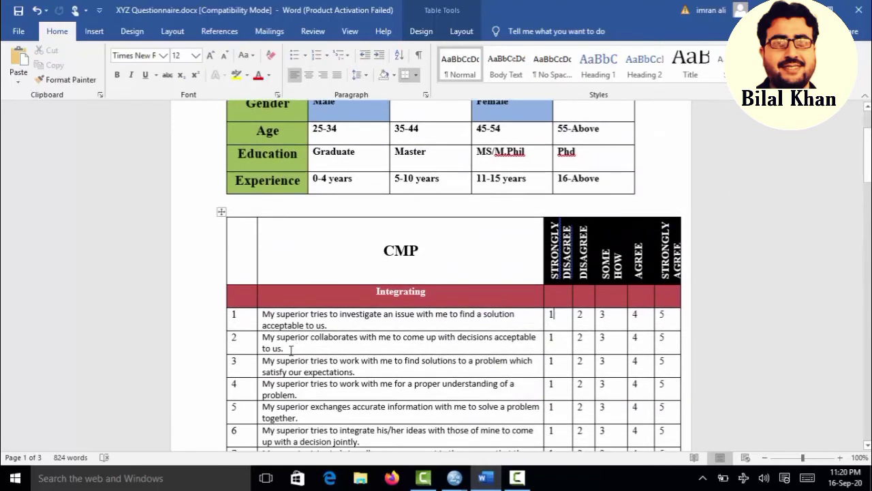
pyautogui.moveTo(291, 349); pyautogui.dragTo(278, 314)
pyautogui.click(279, 313)
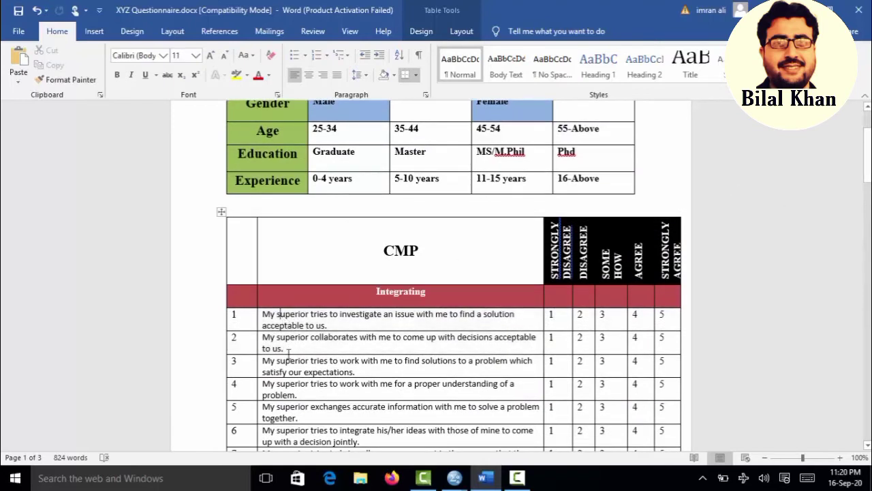
pyautogui.moveTo(285, 349); pyautogui.dragTo(265, 339)
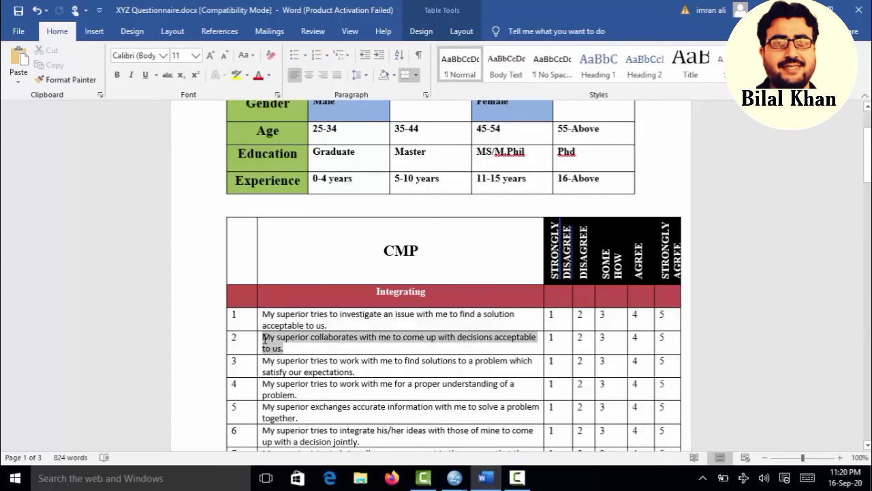
pyautogui.rightClick(265, 340)
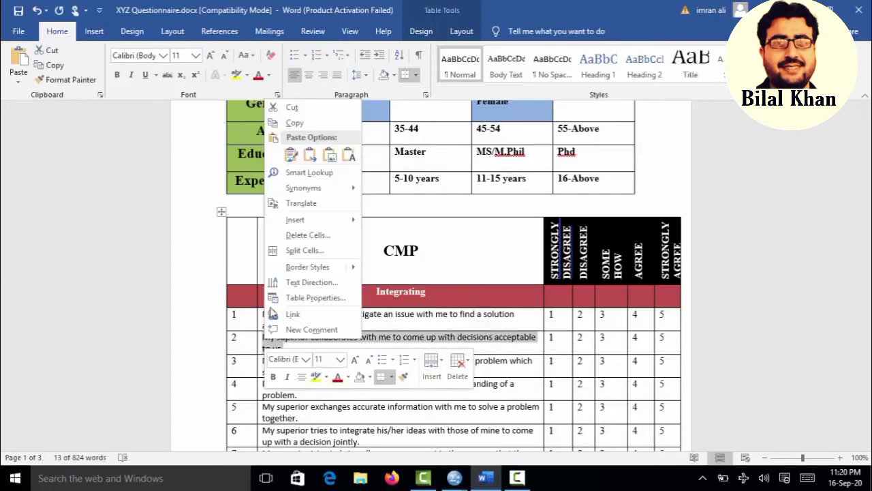
pyautogui.click(290, 125)
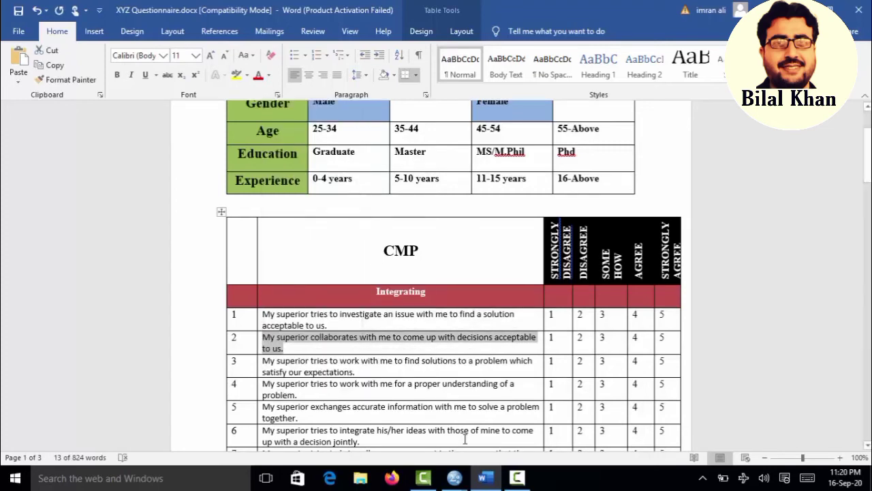
# Return to the SPSS dataset and paste the copied item text as the label of Int2.
pyautogui.moveTo(455, 478)
pyautogui.click(586, 436)
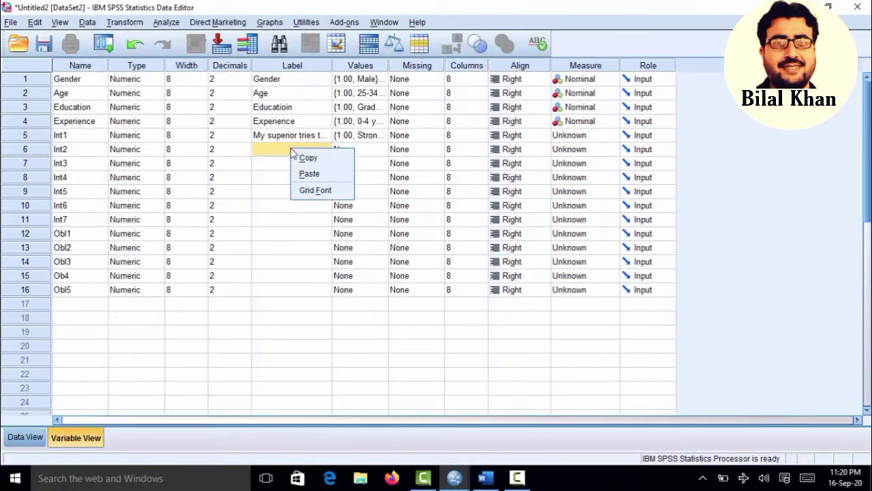
pyautogui.click(304, 173)
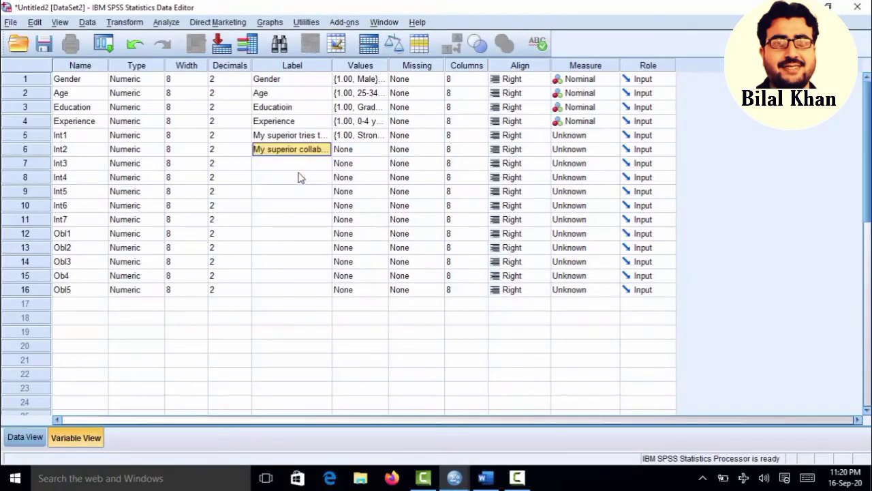
pyautogui.click(300, 177)
pyautogui.click(302, 164)
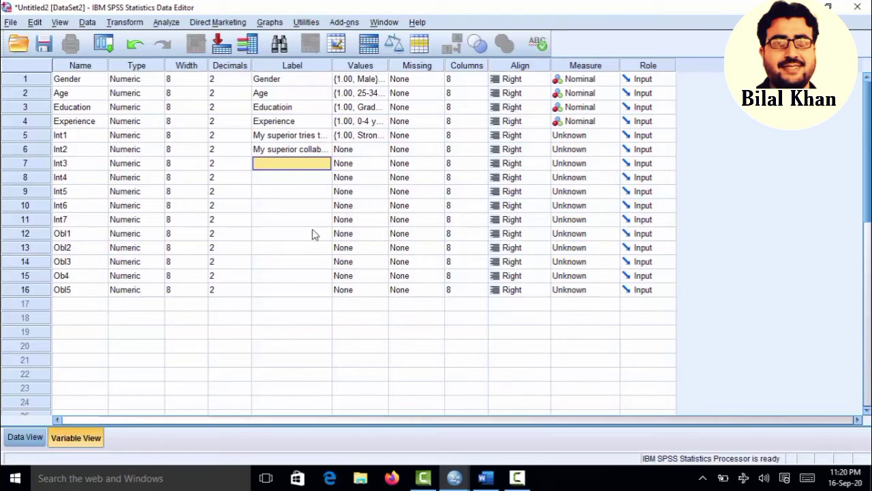
# Review the value labels defined for Int1.
pyautogui.click(365, 137)
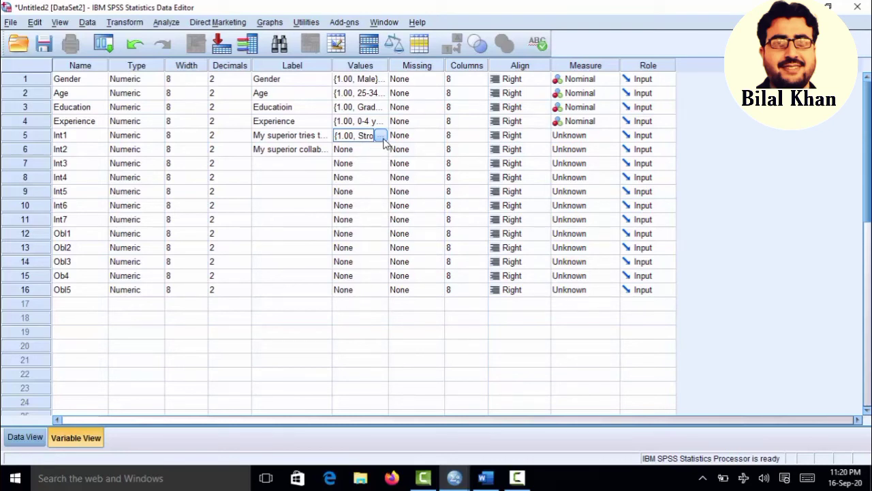
pyautogui.click(382, 136)
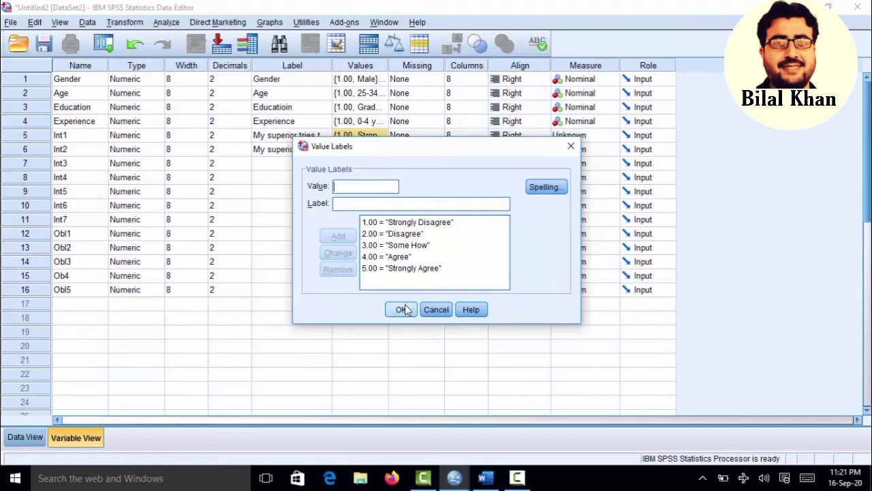
pyautogui.click(402, 310)
pyautogui.click(368, 179)
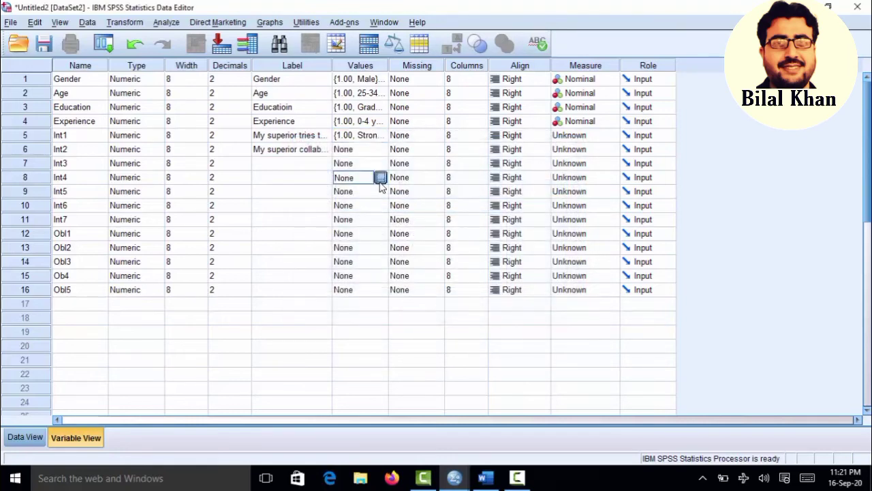
pyautogui.click(383, 178)
pyautogui.click(571, 146)
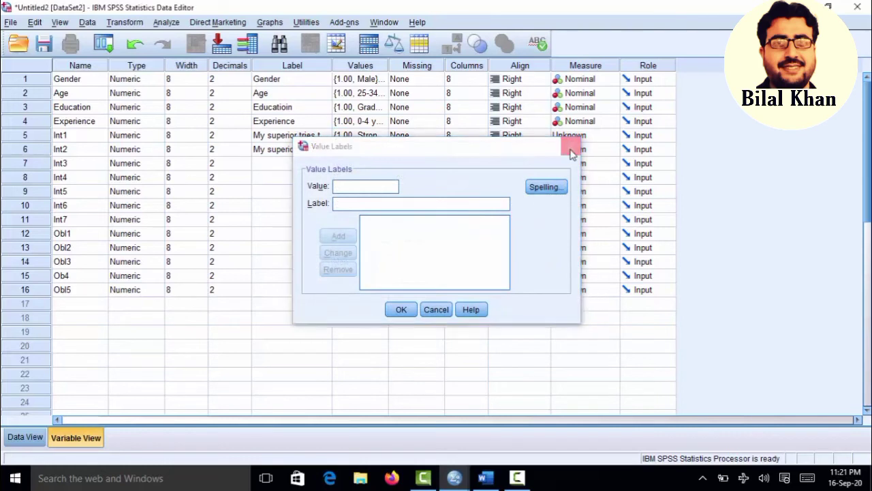
pyautogui.click(497, 345)
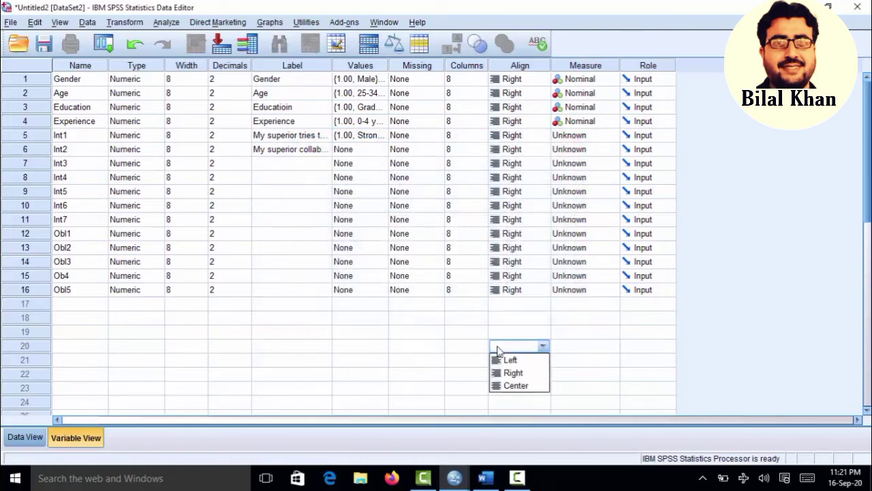
pyautogui.click(710, 311)
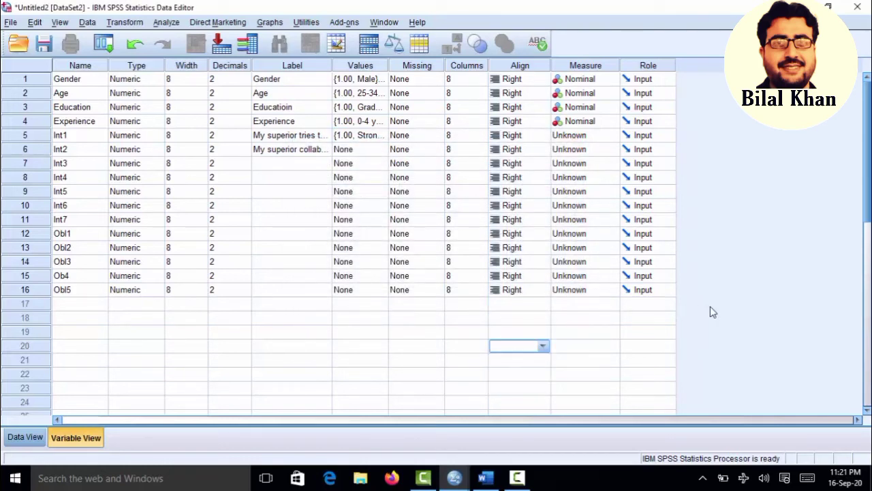
# Copy the agreement-scale value labels of Int1 to Int2, Int3 and Int4.
pyautogui.click(372, 138)
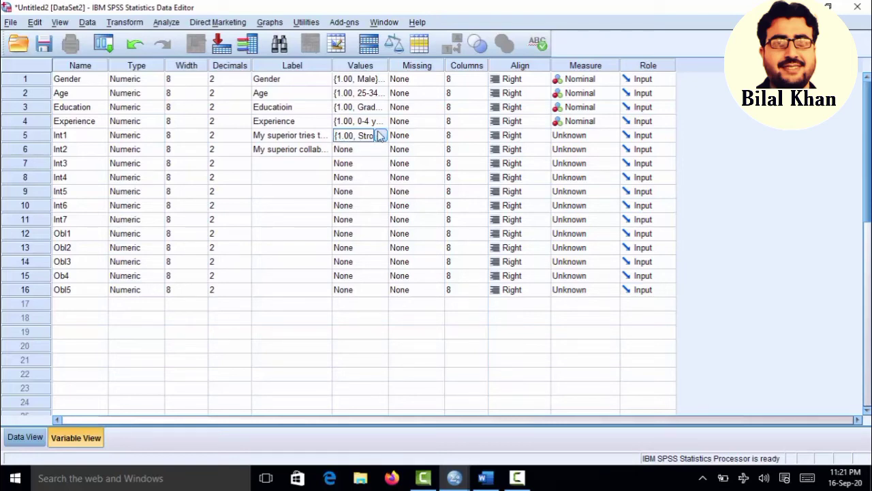
pyautogui.click(380, 136)
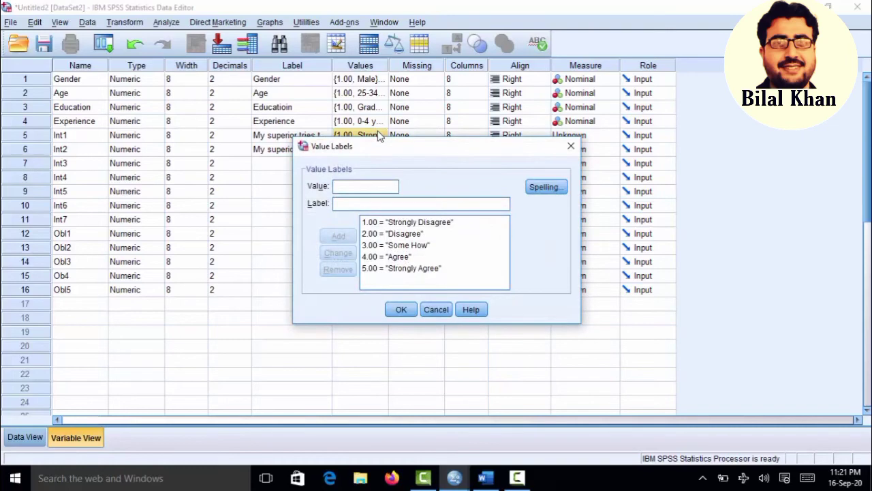
pyautogui.click(571, 145)
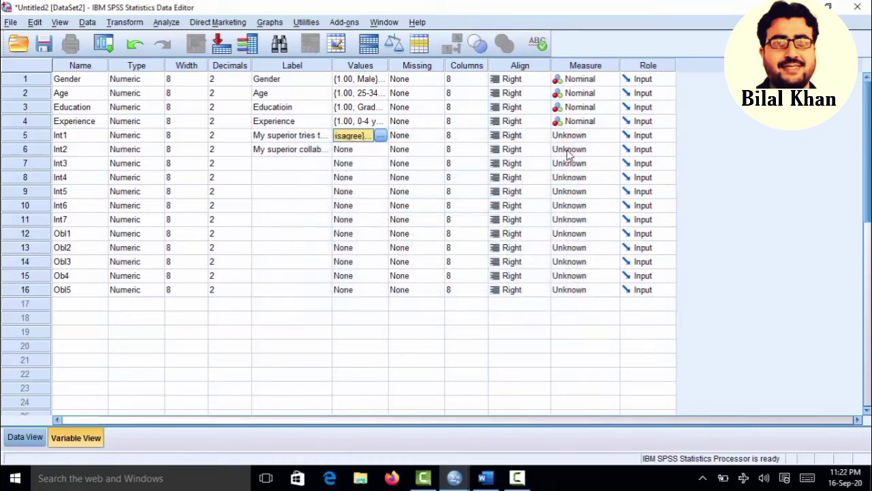
pyautogui.click(362, 150)
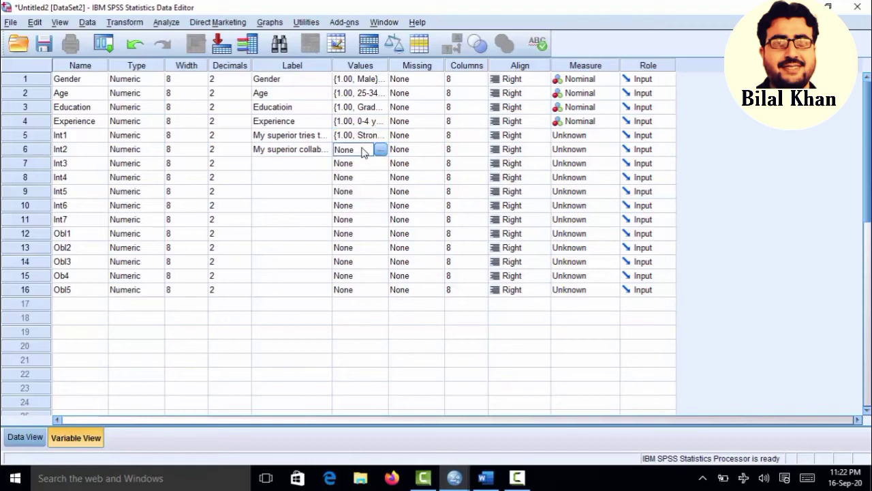
pyautogui.hotkey('ctrl', 'v')
pyautogui.click(367, 165)
pyautogui.hotkey('ctrl', 'v')
pyautogui.click(371, 180)
pyautogui.write('{1.00, Stron...')
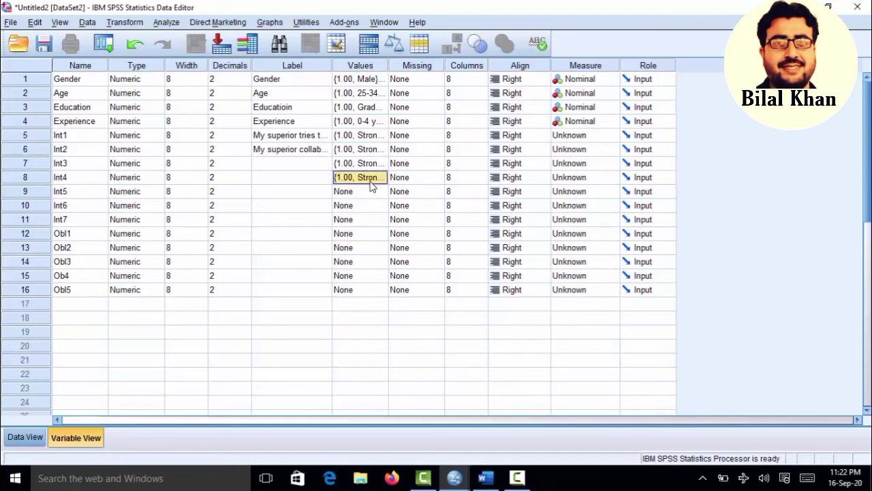
# Paste the same agreement-scale value labels into Int5, Int6 and Int7.
pyautogui.click(372, 205)
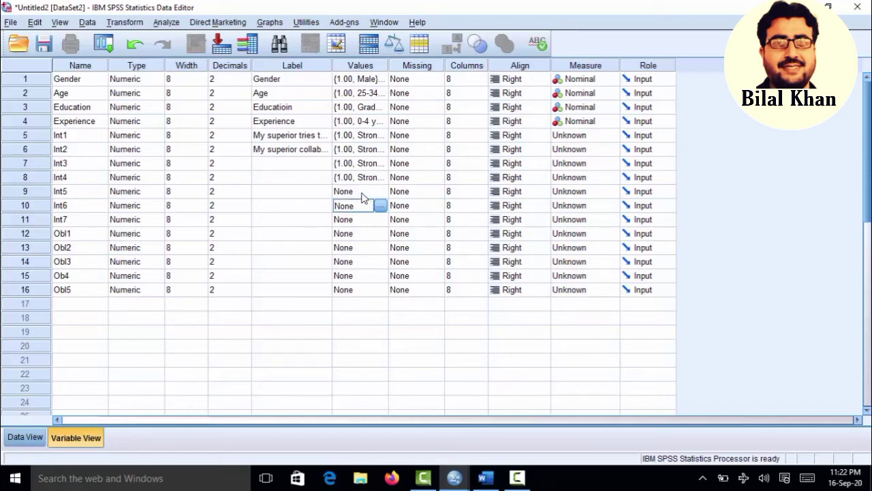
pyautogui.click(363, 193)
pyautogui.hotkey('ctrl', 'v')
pyautogui.click(366, 206)
pyautogui.hotkey('ctrl', 'v')
pyautogui.click(372, 224)
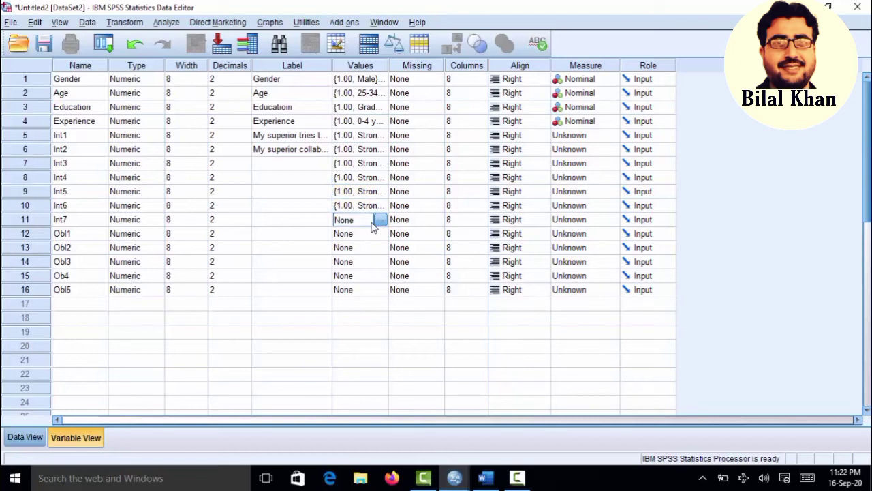
pyautogui.hotkey('ctrl', 'v')
# Paste the agreement-scale value labels into the five Obliging variables, Obl1, Obl2, Obl3, Ob4 and Obl5.
pyautogui.click(371, 234)
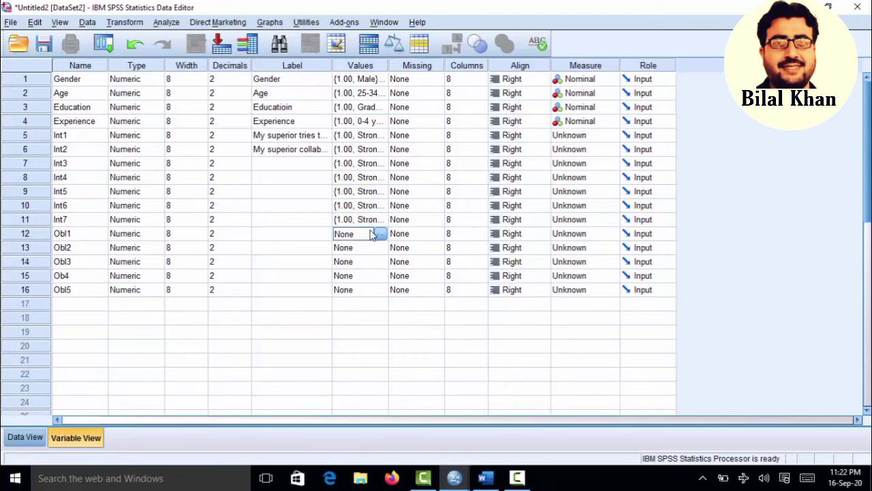
pyautogui.hotkey('ctrl', 'v')
pyautogui.click(372, 251)
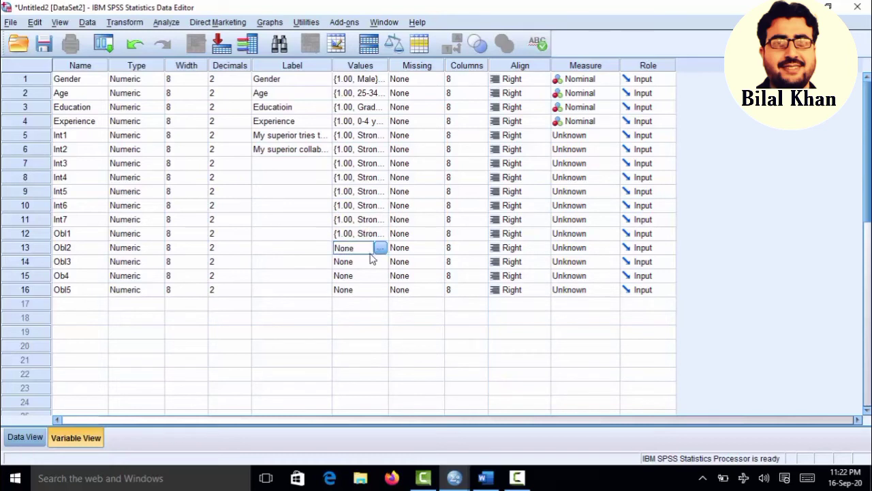
pyautogui.hotkey('ctrl', 'v')
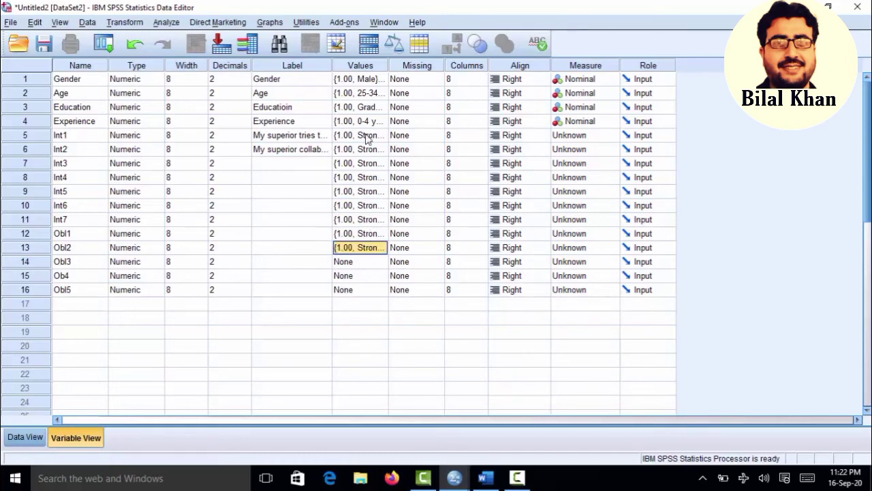
pyautogui.click(355, 264)
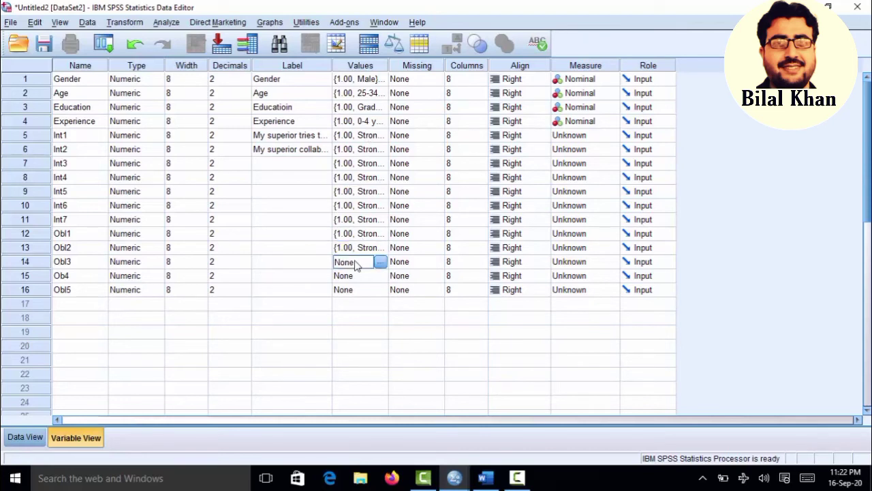
pyautogui.hotkey('ctrl', 'v')
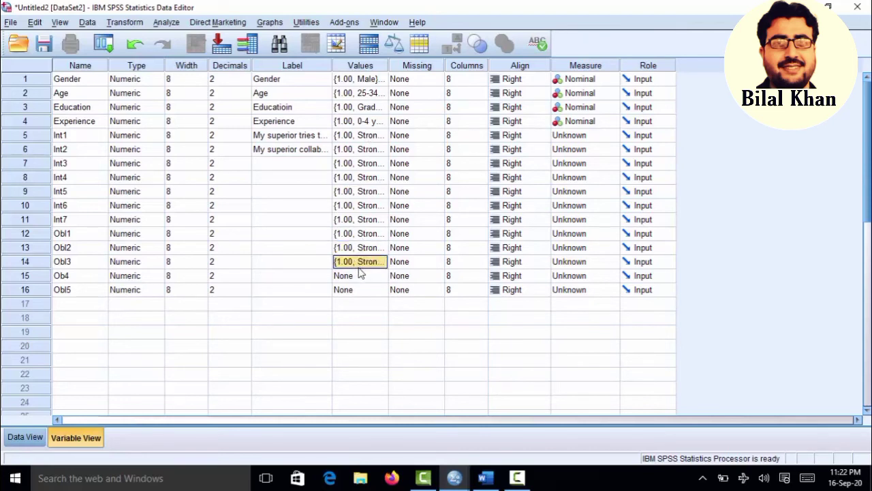
pyautogui.click(359, 277)
pyautogui.hotkey('ctrl', 'v')
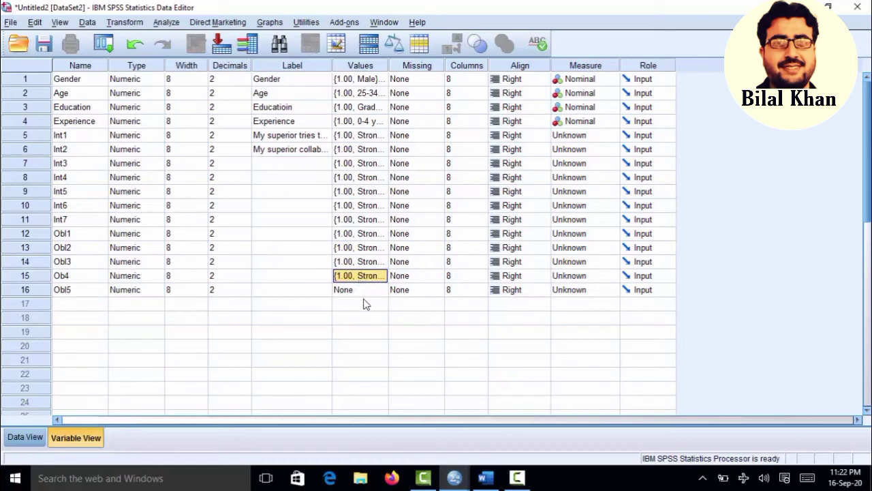
pyautogui.click(368, 290)
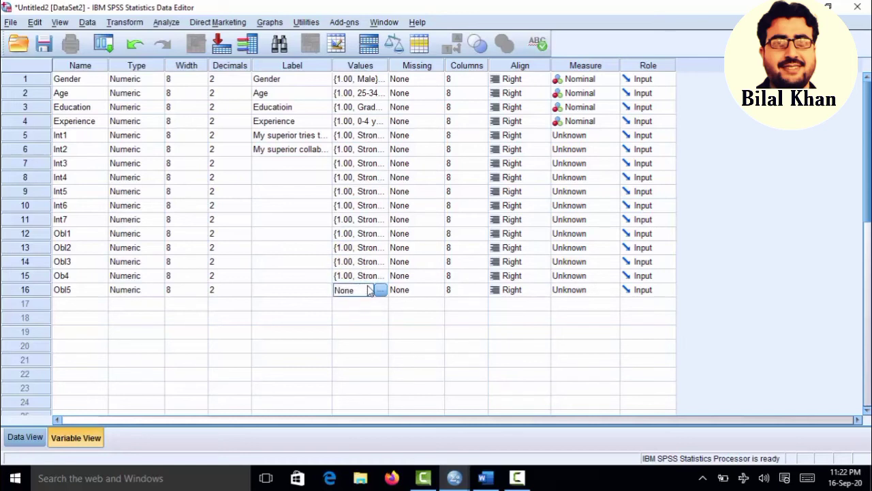
pyautogui.hotkey('ctrl', 'v')
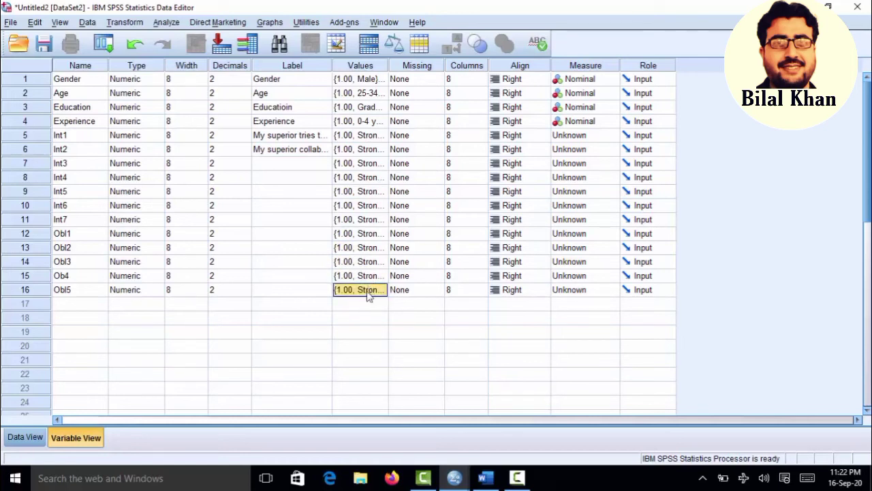
# Switch to the Word questionnaire, look through the remaining CMP and OP items, and return to the SPSS dataset.
pyautogui.click(361, 318)
pyautogui.click(485, 478)
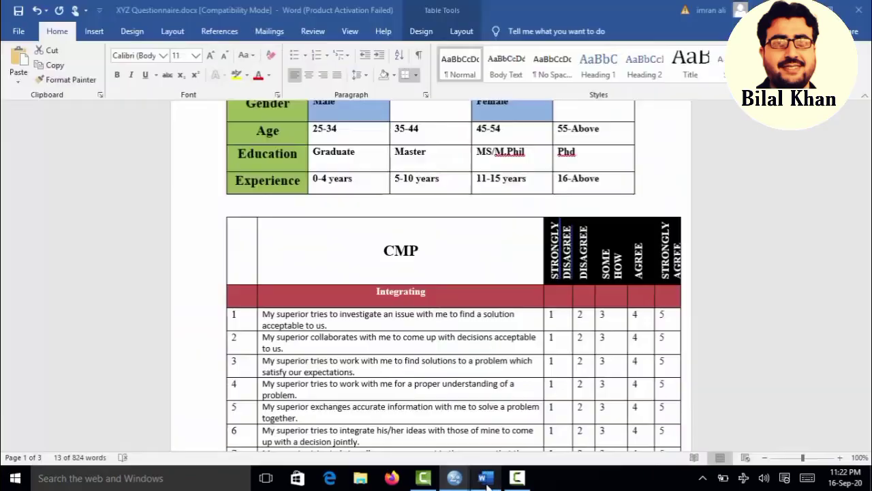
pyautogui.moveTo(866, 156); pyautogui.dragTo(864, 252)
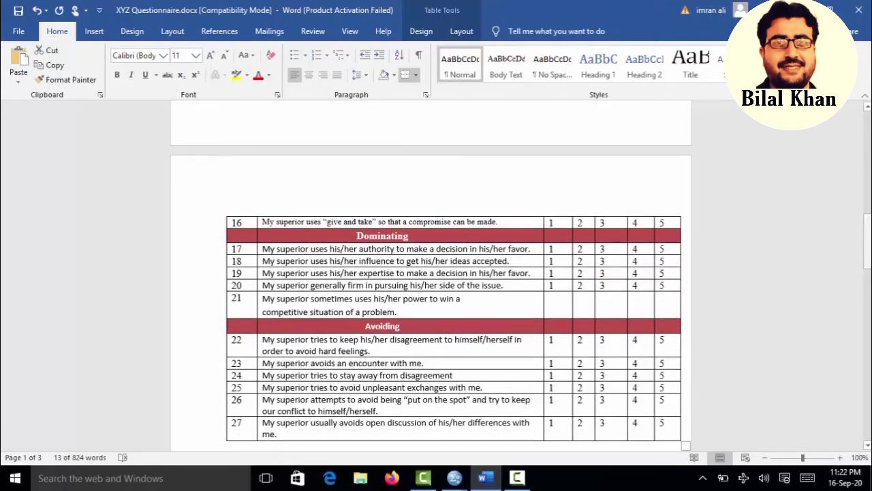
pyautogui.moveTo(869, 235); pyautogui.dragTo(867, 284)
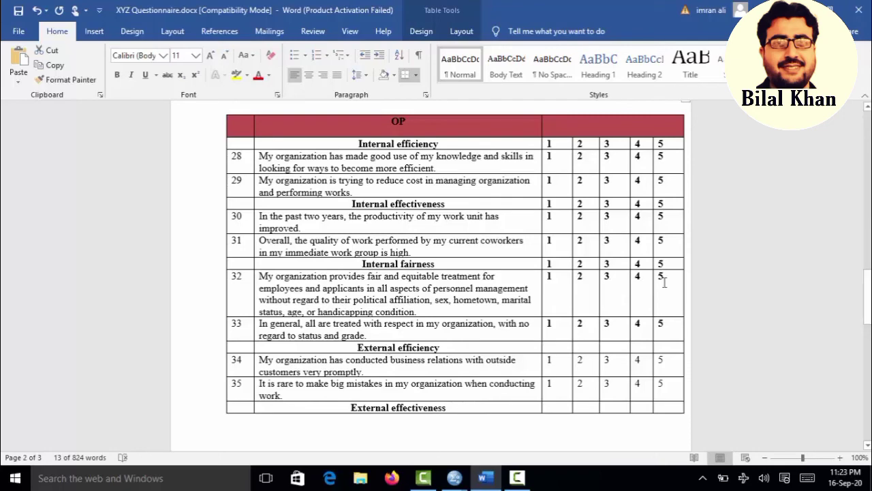
pyautogui.moveTo(867, 284); pyautogui.dragTo(867, 404)
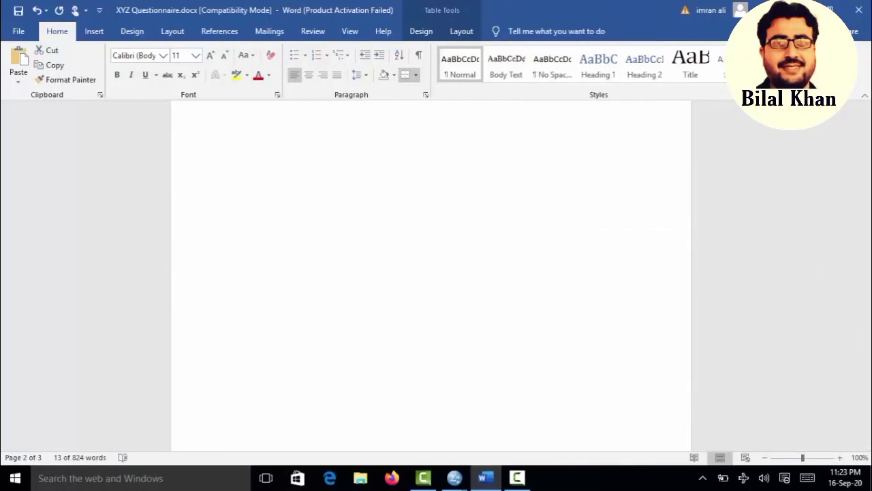
pyautogui.click(800, 10)
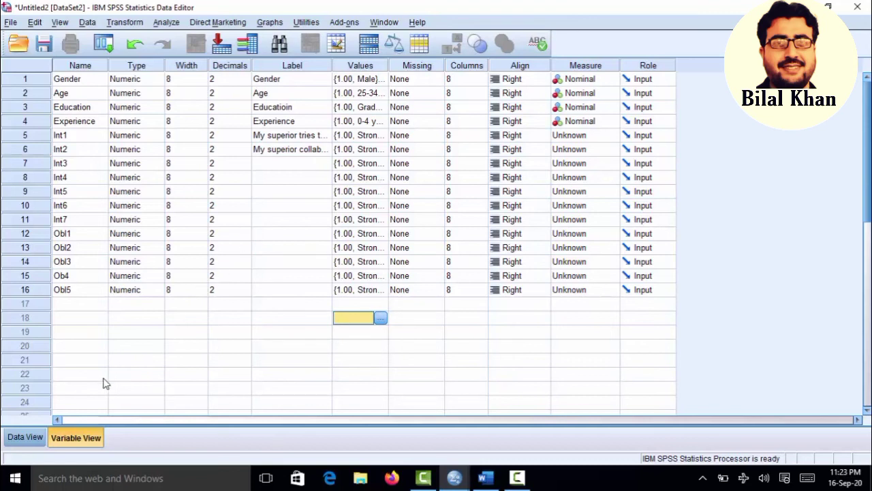
# Compare the columns in Data View with the variable definitions, ending in Data View.
pyautogui.click(26, 440)
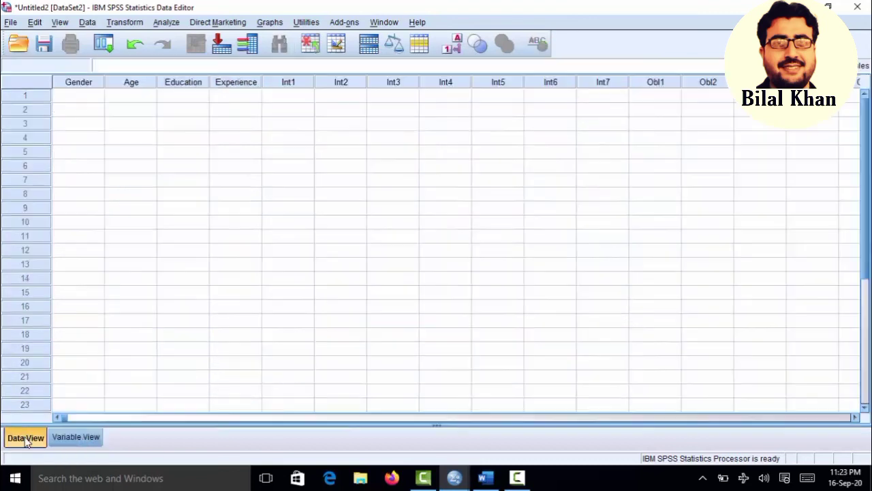
pyautogui.click(76, 437)
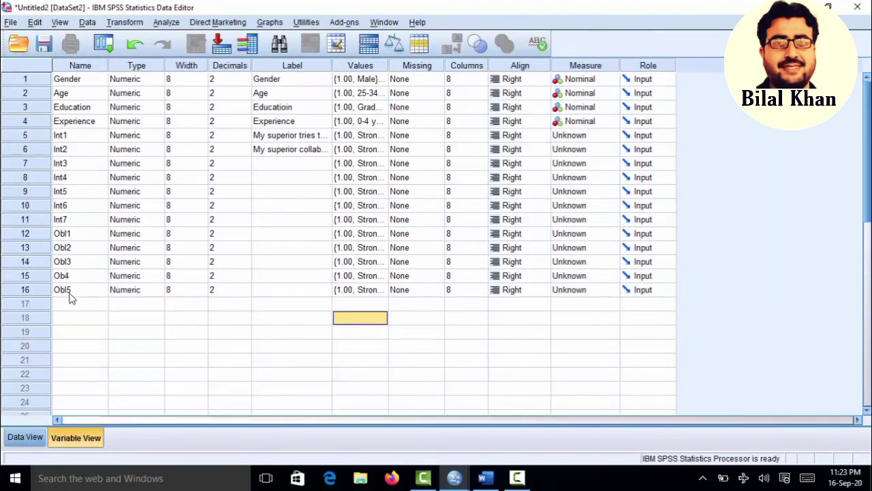
pyautogui.click(25, 437)
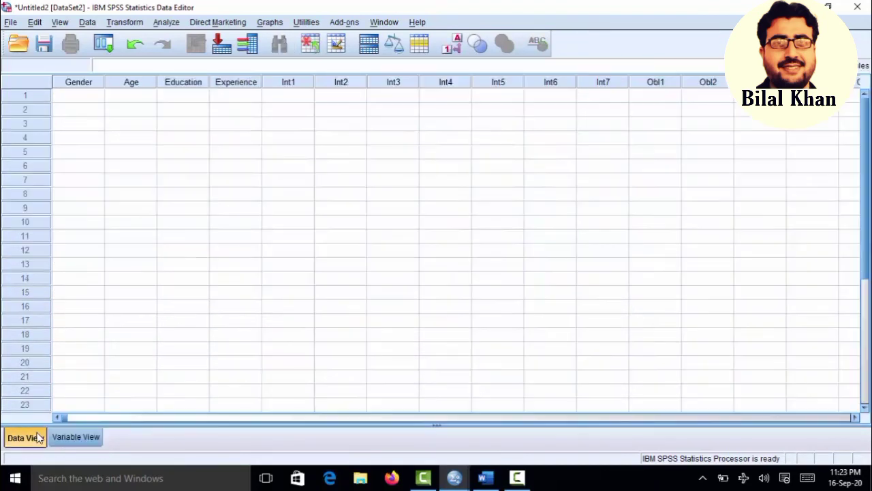
# Enter the first respondent's demographics in row 1: Gender 1, Age 2, Education 2 and Experience 3.
pyautogui.click(90, 82)
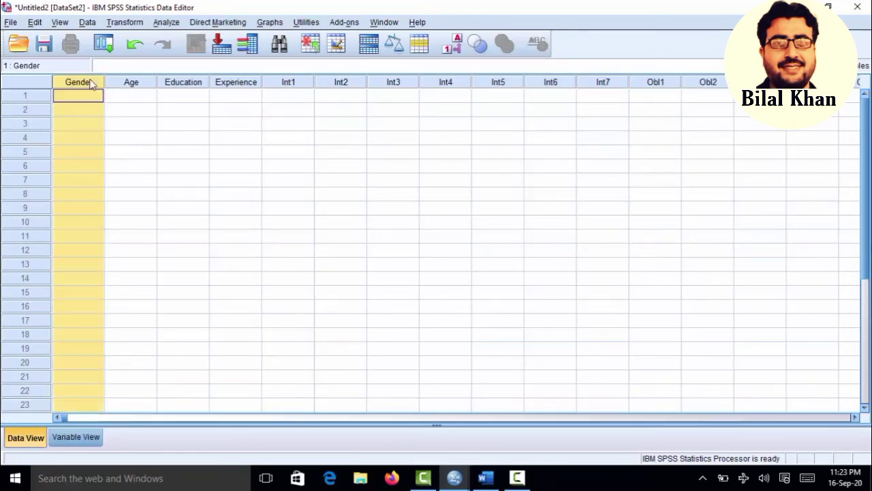
pyautogui.click(94, 110)
pyautogui.click(84, 100)
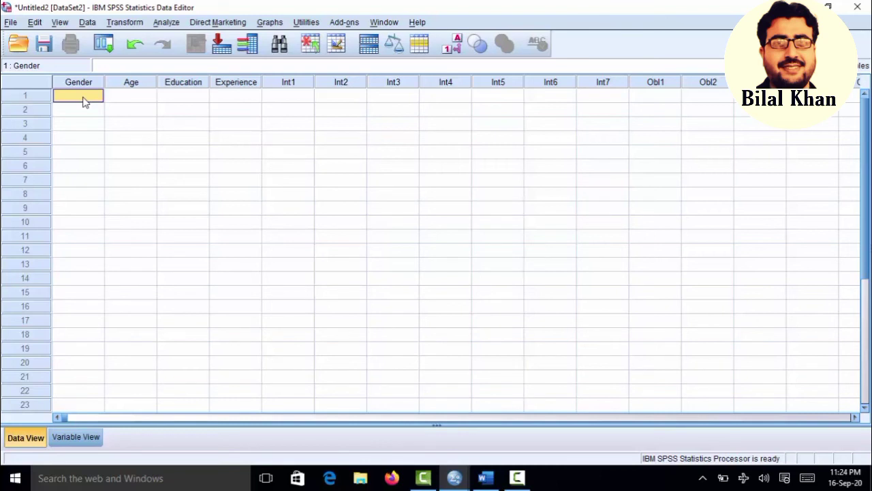
pyautogui.write('1')
pyautogui.press('Tab')
pyautogui.write('2')
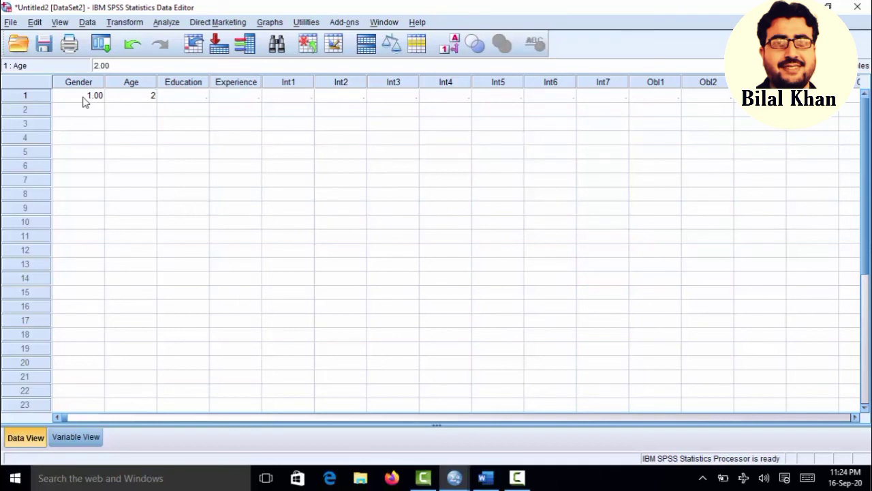
pyautogui.press('Tab')
pyautogui.write('2')
pyautogui.press('Tab')
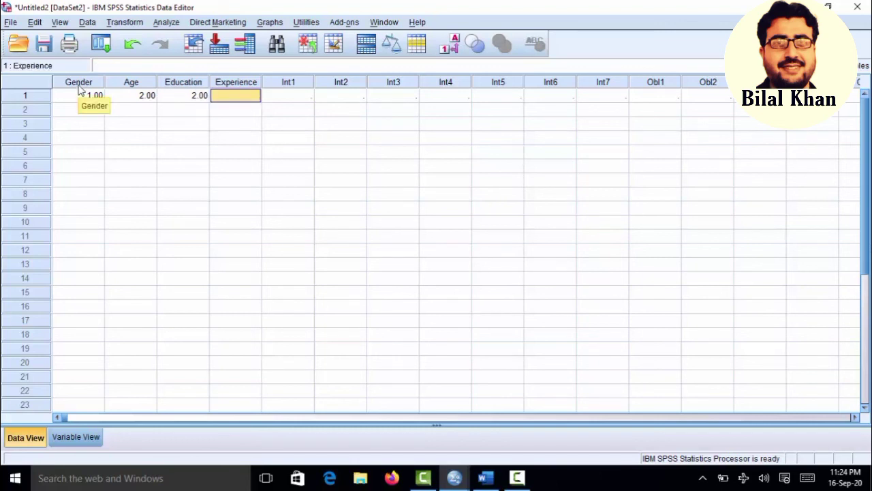
pyautogui.write('3')
pyautogui.press('Tab')
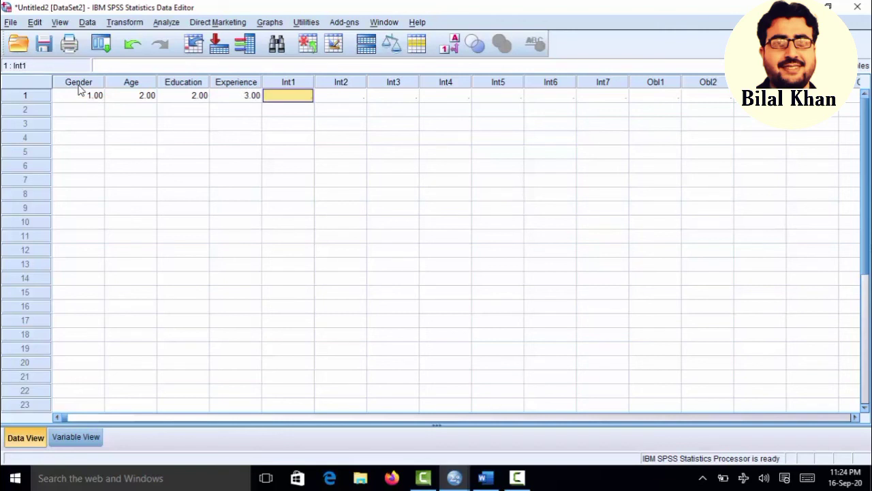
# Enter the row 1 responses for Int1 to Int4 as 1, 3, 4 and 5.
pyautogui.write('1')
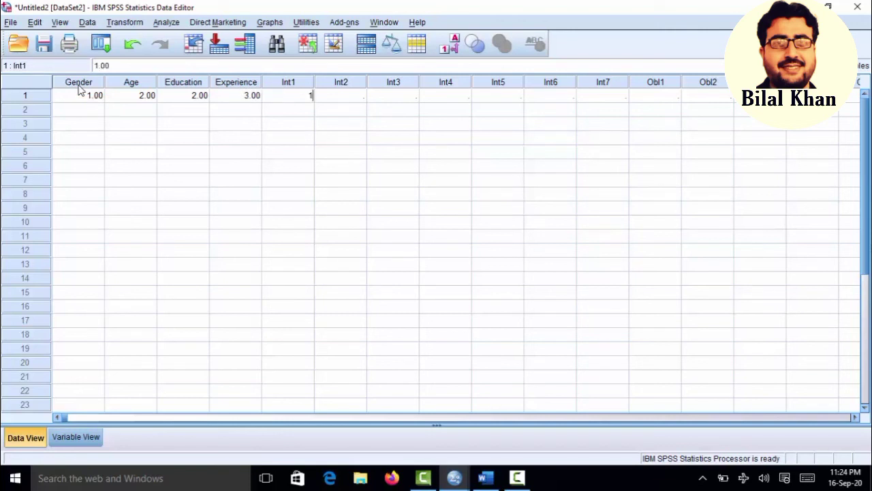
pyautogui.press('Tab')
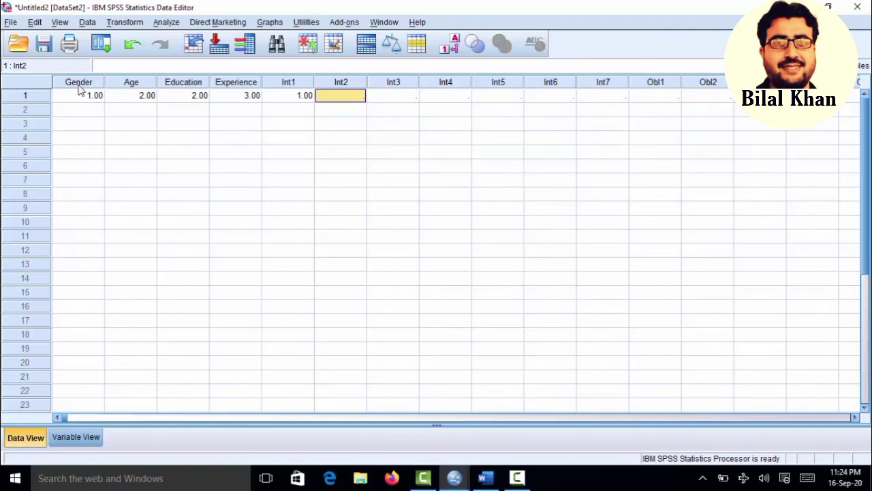
pyautogui.write('3')
pyautogui.press('Tab')
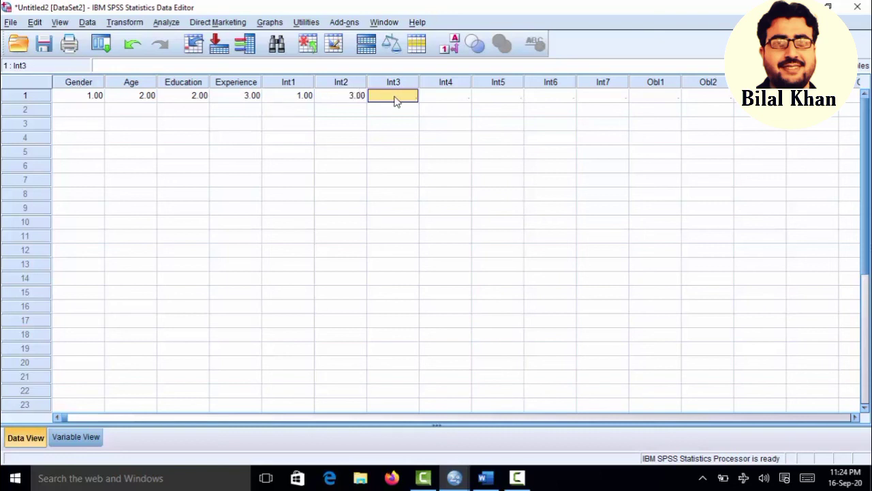
pyautogui.write('4')
pyautogui.press('Tab')
pyautogui.write('5')
pyautogui.press('Tab')
# Enter the row 1 responses for Int5 to Int7 as 4, 3 and 5.
pyautogui.write('4')
pyautogui.press('Tab')
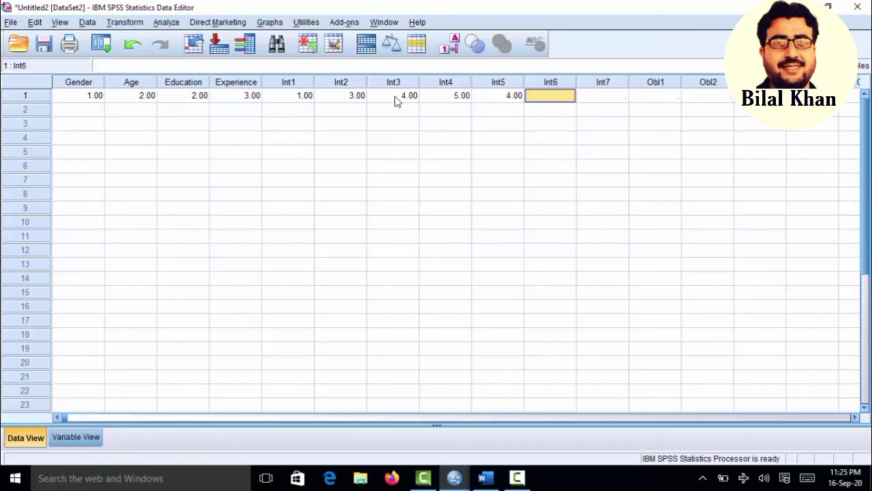
pyautogui.write('3')
pyautogui.press('Tab')
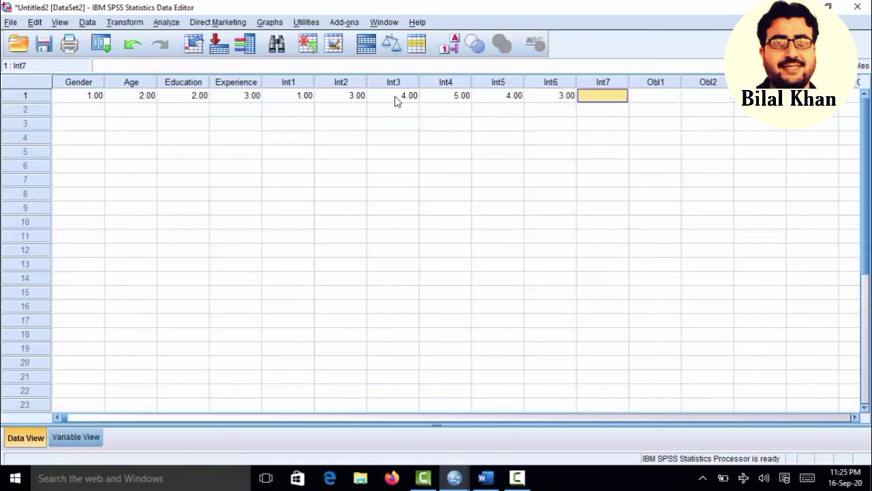
pyautogui.write('5')
pyautogui.press('Tab')
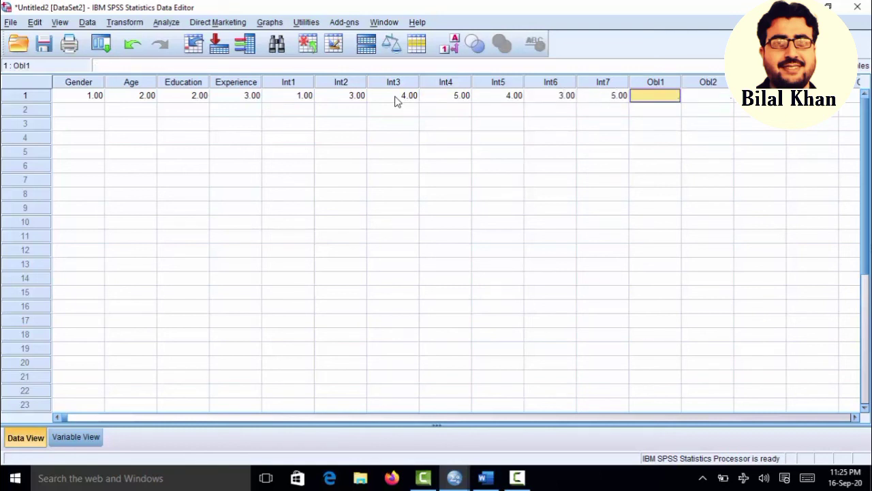
# Enter 4 as the row 1 response for each of Obl1, Obl2, Obl3, Ob4 and Obl5.
pyautogui.write('4')
pyautogui.press('Tab')
pyautogui.write('4')
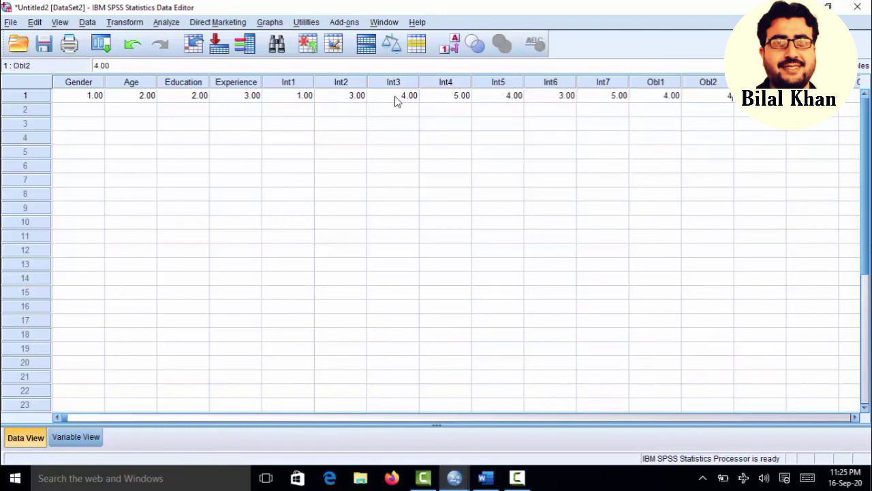
pyautogui.press('Tab')
pyautogui.write('4')
pyautogui.press('Tab')
pyautogui.write('4')
pyautogui.press('Tab')
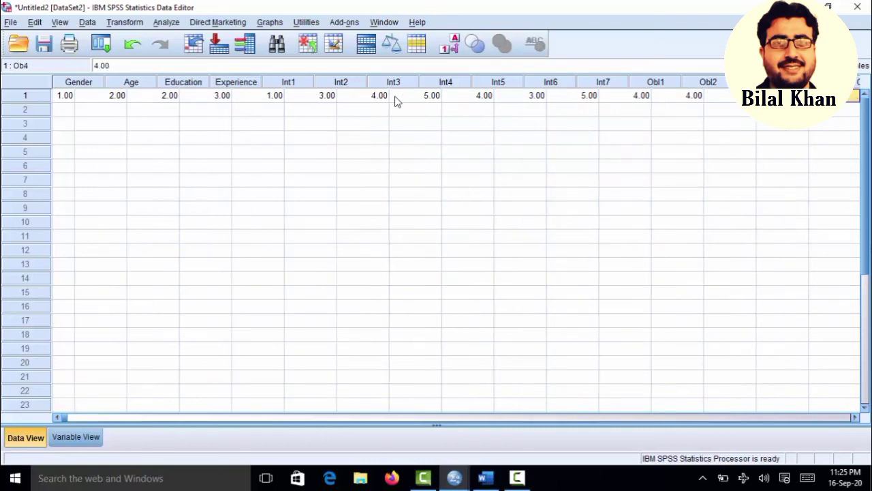
pyautogui.write('4')
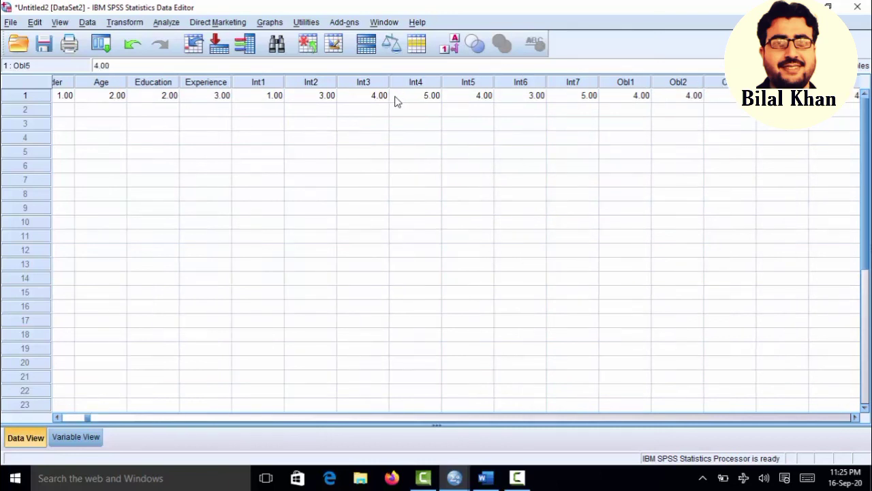
pyautogui.press('Tab')
# Review the first respondent's entries across row 1, moving back from the Obl items through the Int items.
pyautogui.press('Left')
pyautogui.press('Left')
pyautogui.press('Left')
pyautogui.press('Left')
pyautogui.press('Left')
pyautogui.press('Left')
pyautogui.press('Left')
pyautogui.press('Left')
pyautogui.press('Left')
pyautogui.press('Left')
pyautogui.press('Left')
pyautogui.press('Left')
pyautogui.press('Left')
pyautogui.press('Left')
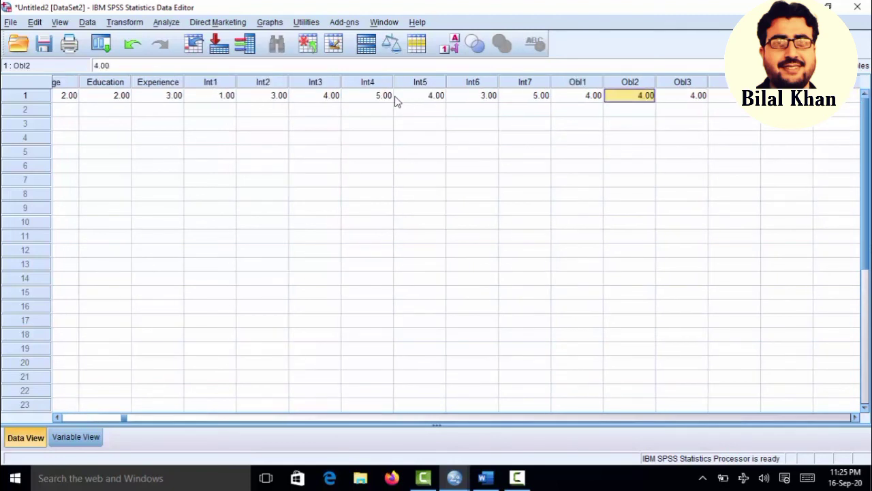
pyautogui.press('Right')
pyautogui.press('Right')
pyautogui.press('Right')
pyautogui.press('Right')
pyautogui.press('Right')
pyautogui.press('Right')
pyautogui.press('Right')
pyautogui.press('Right')
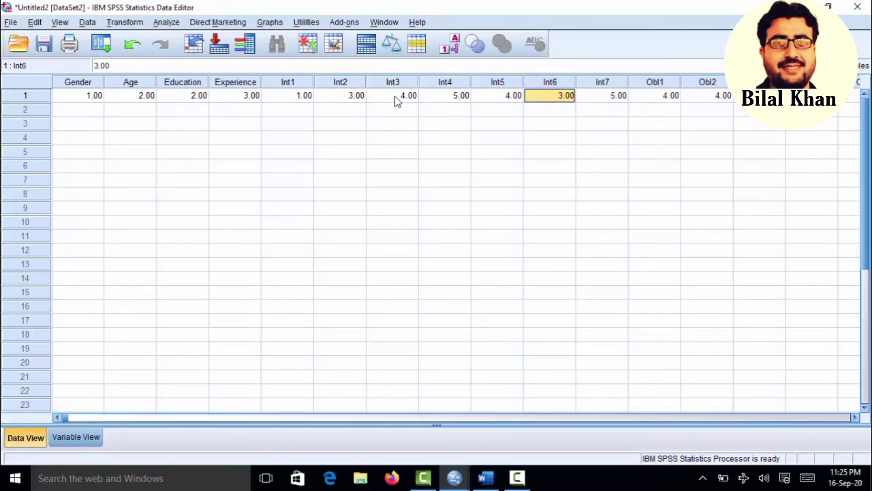
# Display the value labels in place of the codes to check row 1, and return to the numeric codes.
pyautogui.click(455, 44)
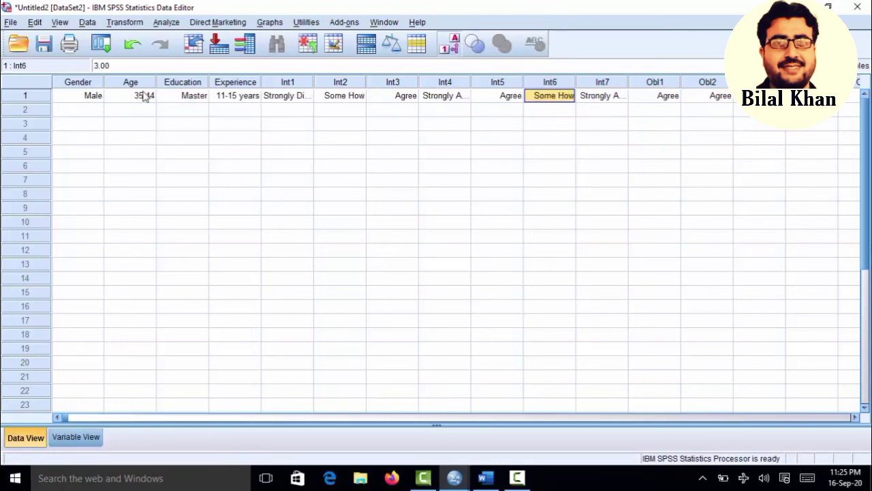
pyautogui.click(454, 49)
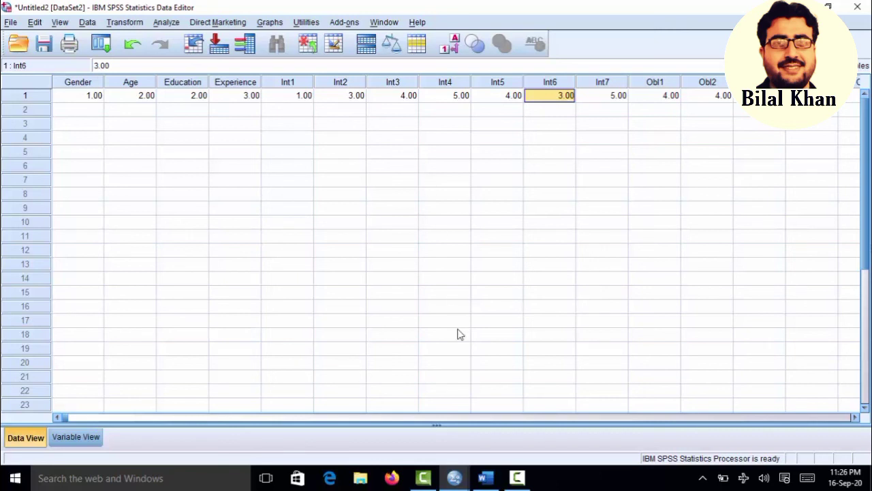
pyautogui.click(518, 479)
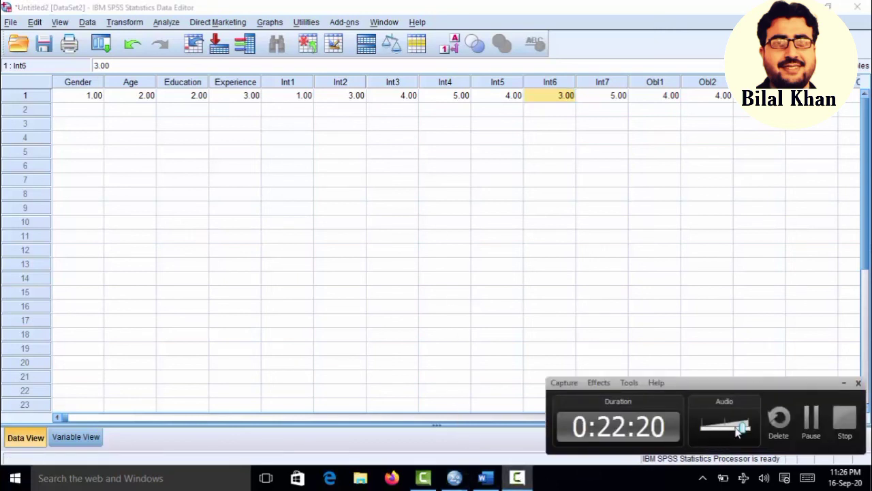